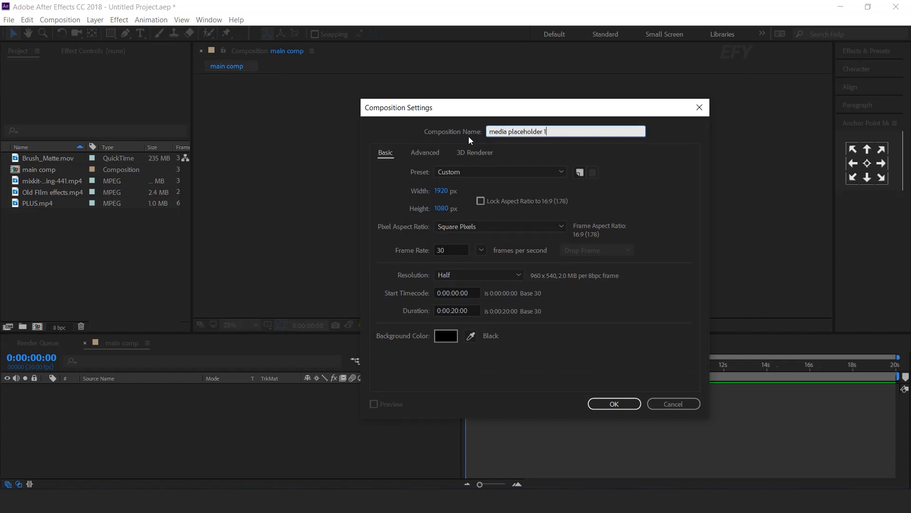
# Step: Finish creating the media placeholder 1 composition, add the mixkit dancing-woman clip to it, and close its timeline
pyautogui.press('Return')
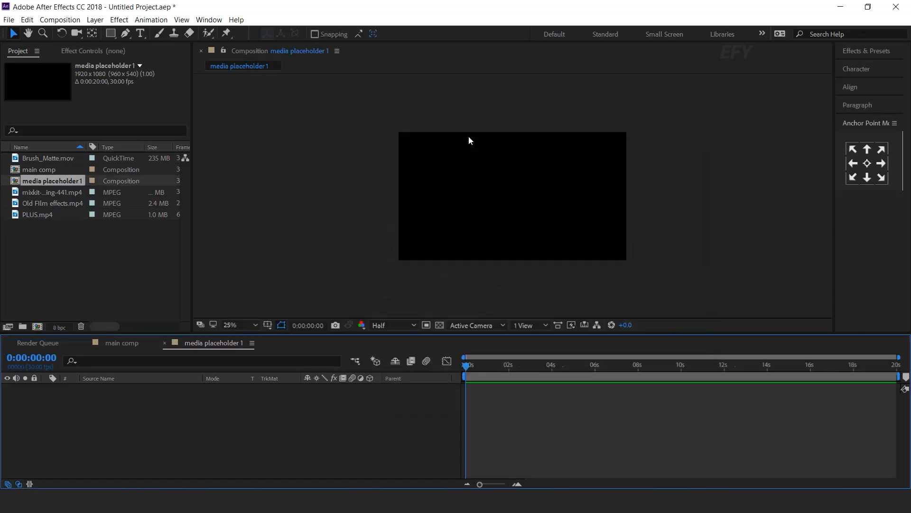
pyautogui.click(58, 224)
pyautogui.click(53, 192)
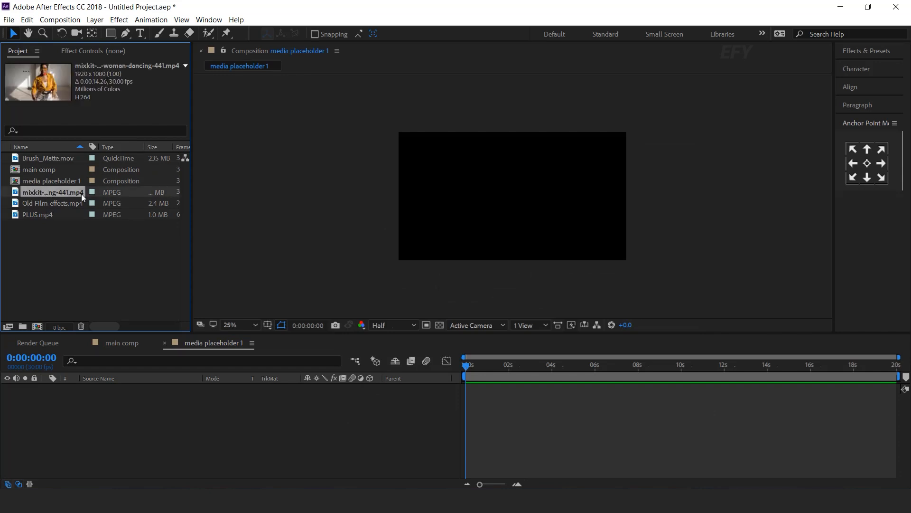
pyautogui.moveTo(50, 191); pyautogui.dragTo(210, 449)
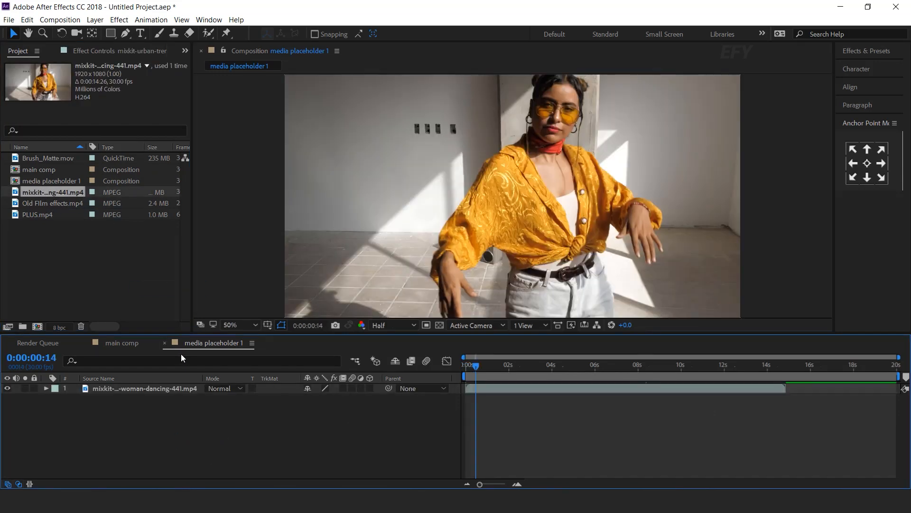
pyautogui.click(164, 342)
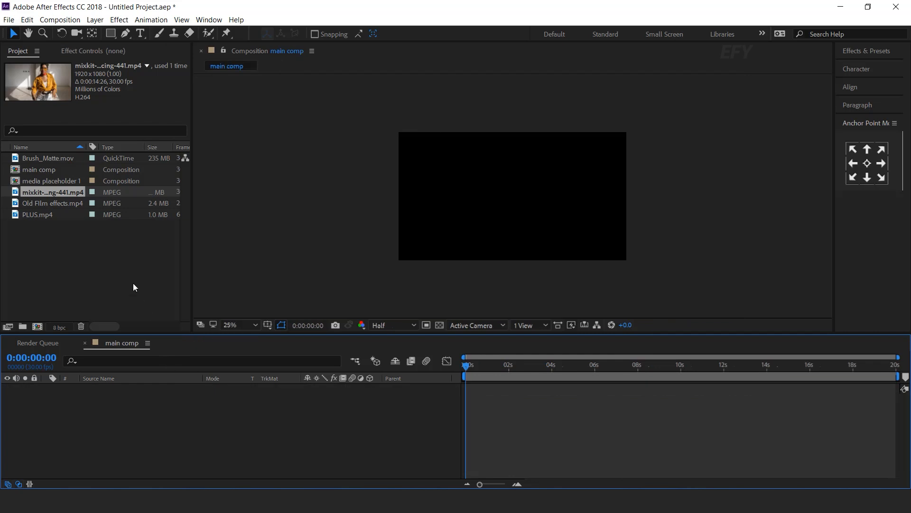
# Step: Create a 1920 x 1080, 20-second composition named BG and place media placeholder 1 in it as a layer
pyautogui.click(124, 286)
pyautogui.click(37, 327)
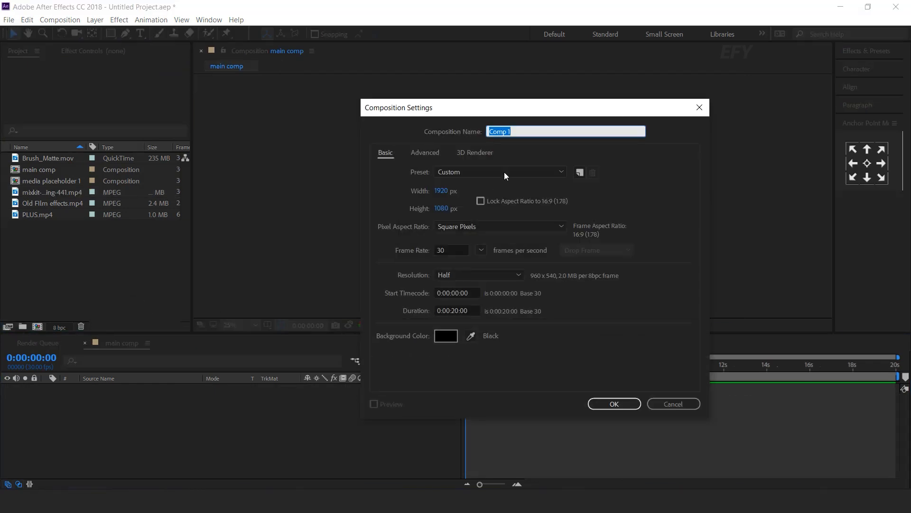
pyautogui.write('BG')
pyautogui.click(613, 404)
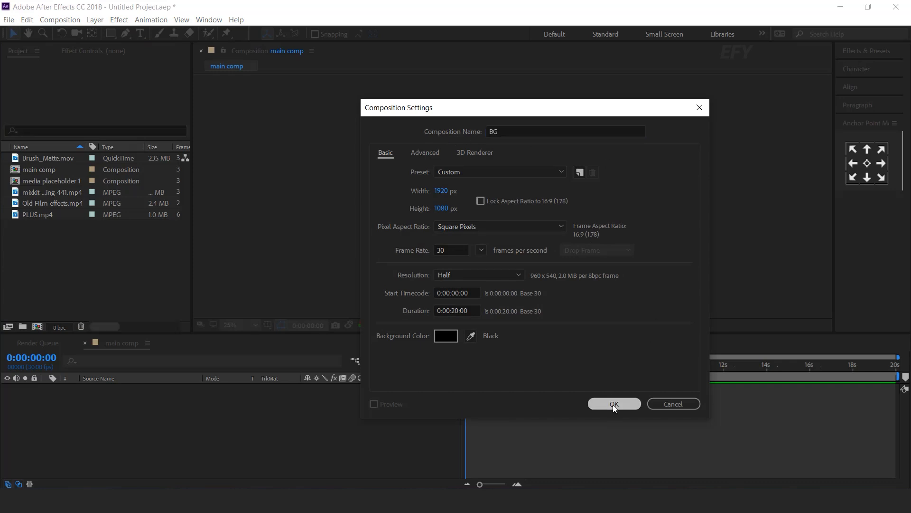
pyautogui.click(84, 275)
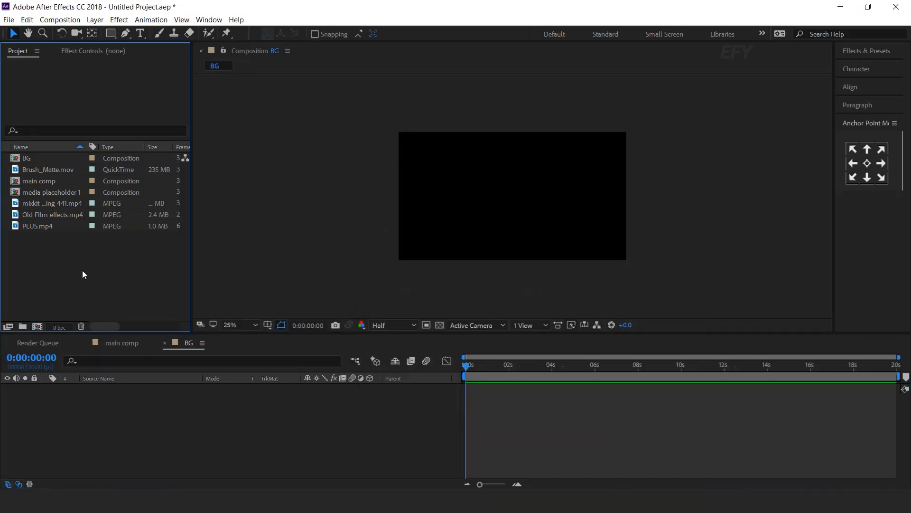
pyautogui.click(46, 195)
pyautogui.moveTo(15, 195); pyautogui.dragTo(165, 425)
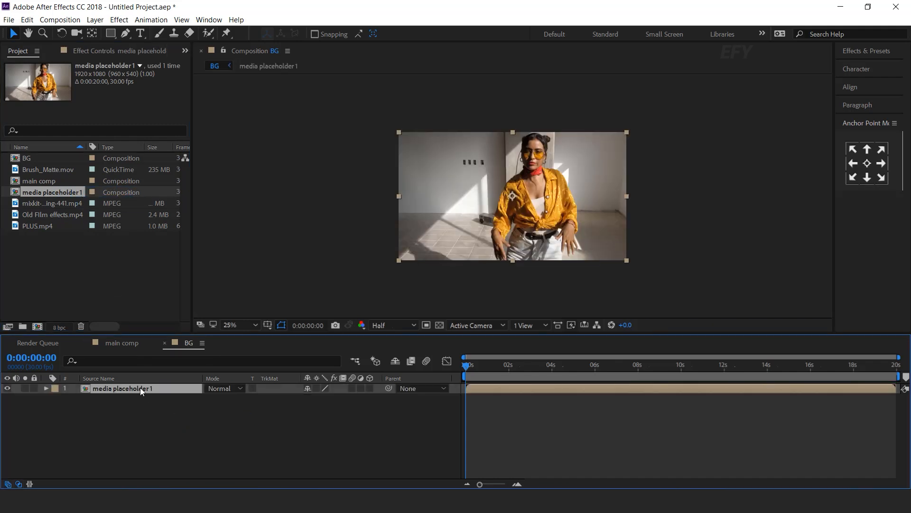
# Step: Apply Motion Tile to the media placeholder 1 layer with Output Width and Output Height set to 300
pyautogui.hotkey('ctrl', 'space')
pyautogui.write('motion')
pyautogui.press('Return')
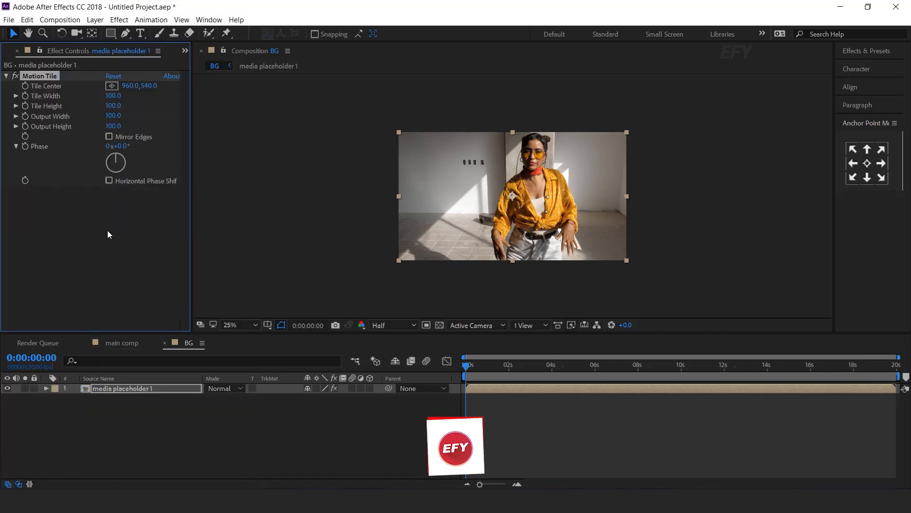
pyautogui.click(113, 116)
pyautogui.write('300')
pyautogui.press('Tab')
pyautogui.write('300')
pyautogui.press('Return')
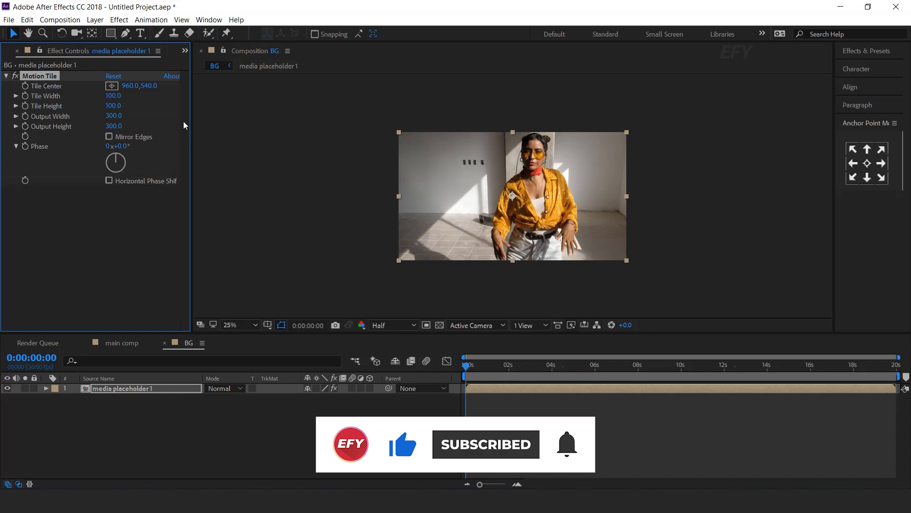
# Step: Add the Tint and Fast Blur (Legacy) effects to the media placeholder 1 layer
pyautogui.click(123, 394)
pyautogui.hotkey('ctrl', 'space')
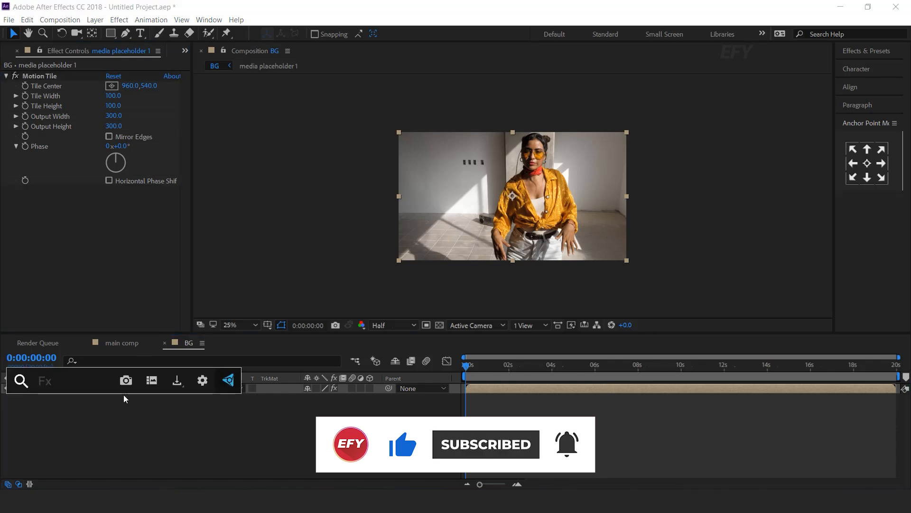
pyautogui.write('tint')
pyautogui.press('Return')
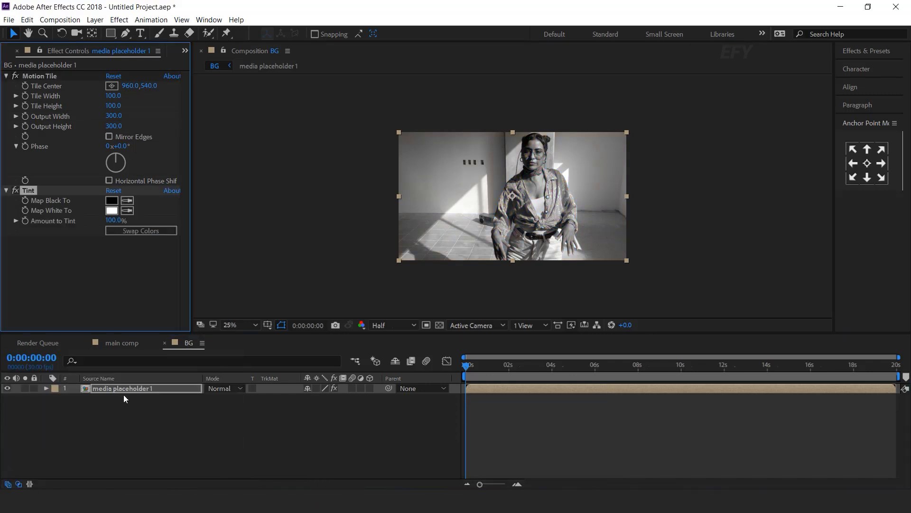
pyautogui.click(115, 389)
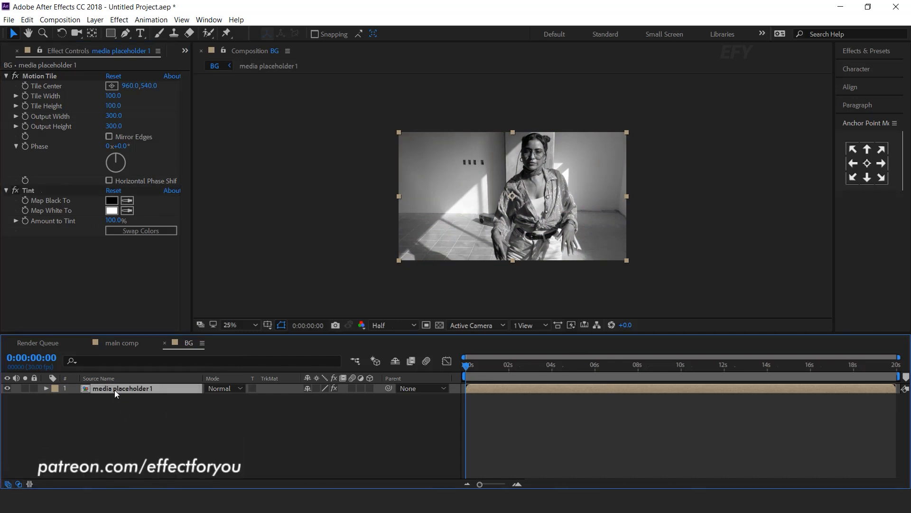
pyautogui.hotkey('ctrl', 'space')
pyautogui.write('fas')
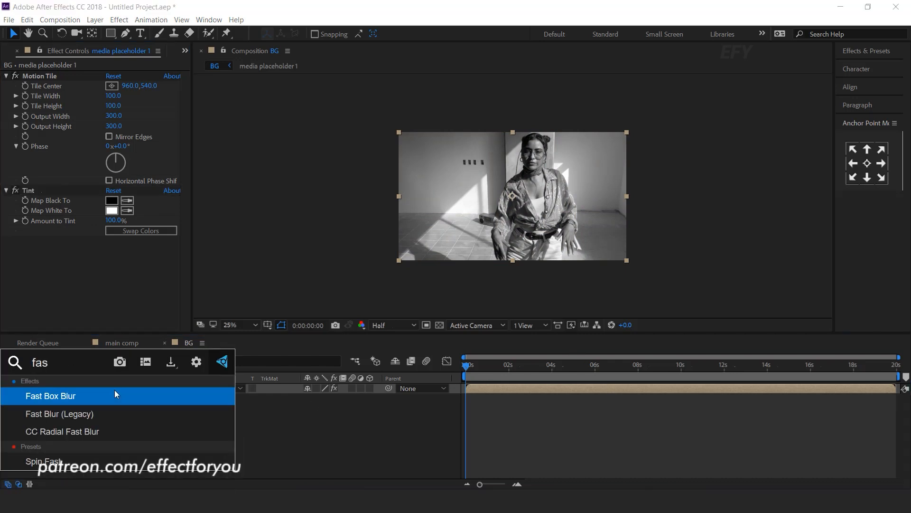
pyautogui.click(83, 414)
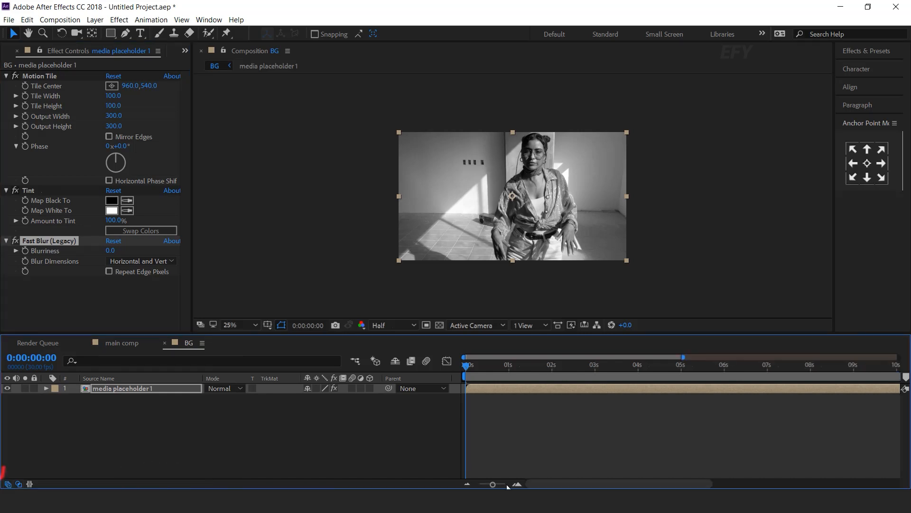
# Step: Keyframe Blurriness at 50 at one second and 0 at the start, with Repeat Edge Pixels enabled
pyautogui.click(509, 370)
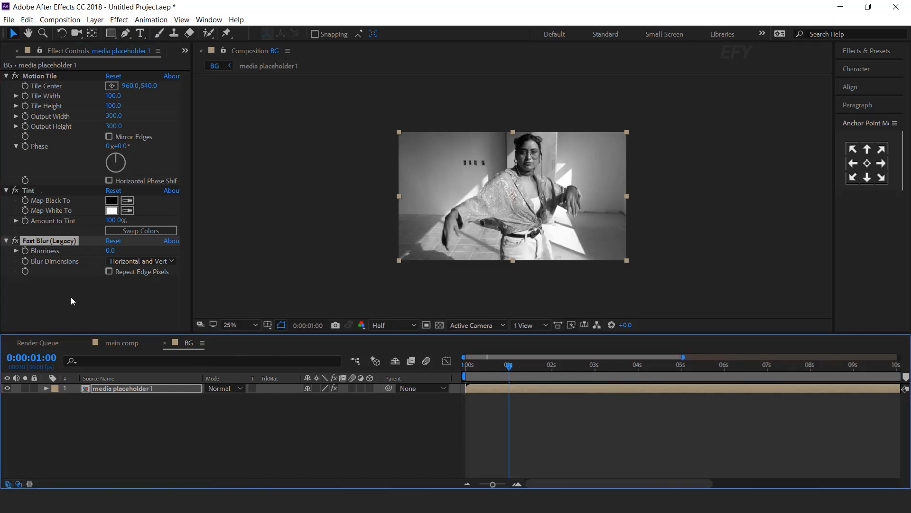
pyautogui.click(26, 256)
pyautogui.click(110, 251)
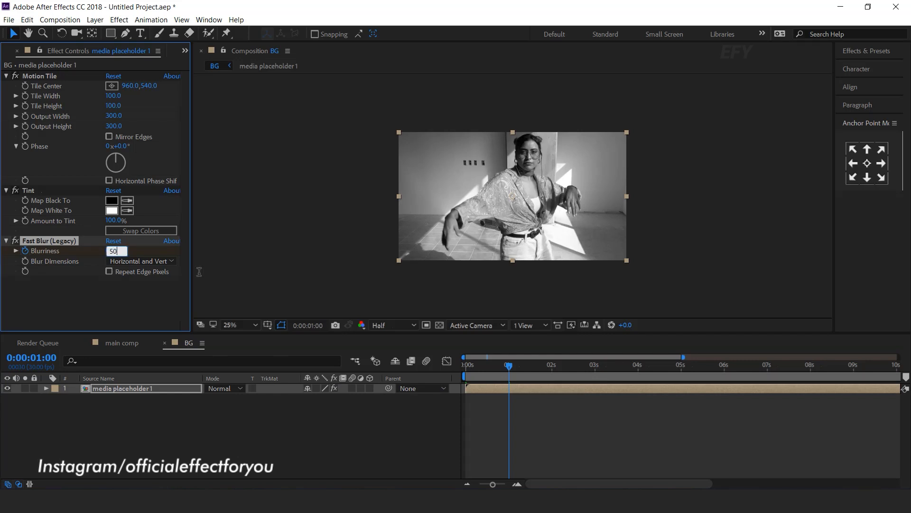
pyautogui.press('Return')
pyautogui.click(468, 368)
pyautogui.click(113, 251)
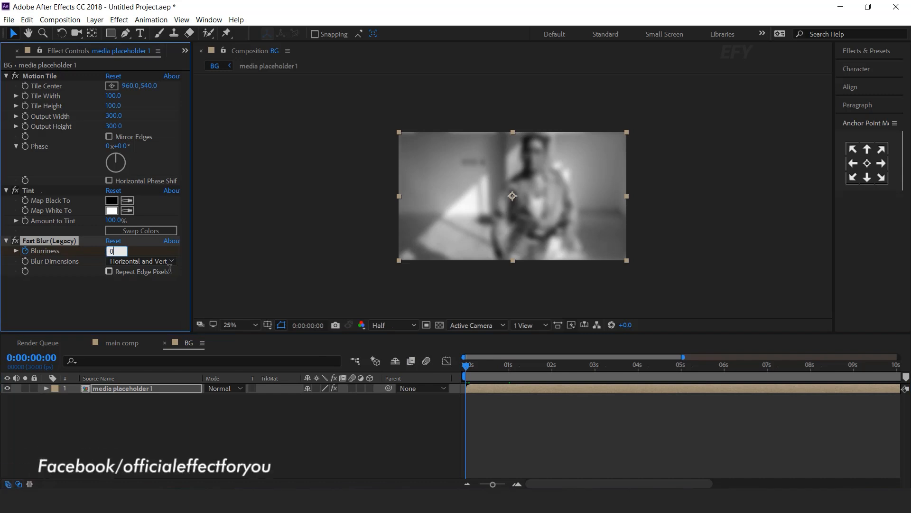
pyautogui.press('Return')
pyautogui.moveTo(467, 366)
pyautogui.mouseDown()
pyautogui.moveTo(509, 367)
pyautogui.moveTo(483, 366)
pyautogui.mouseUp()
pyautogui.click(518, 484)
# Step: Reveal the media placeholder 1 layer's Scale and Rotation and set starting keyframes for both at 0:00:00:00
pyautogui.click(131, 390)
pyautogui.press('s')
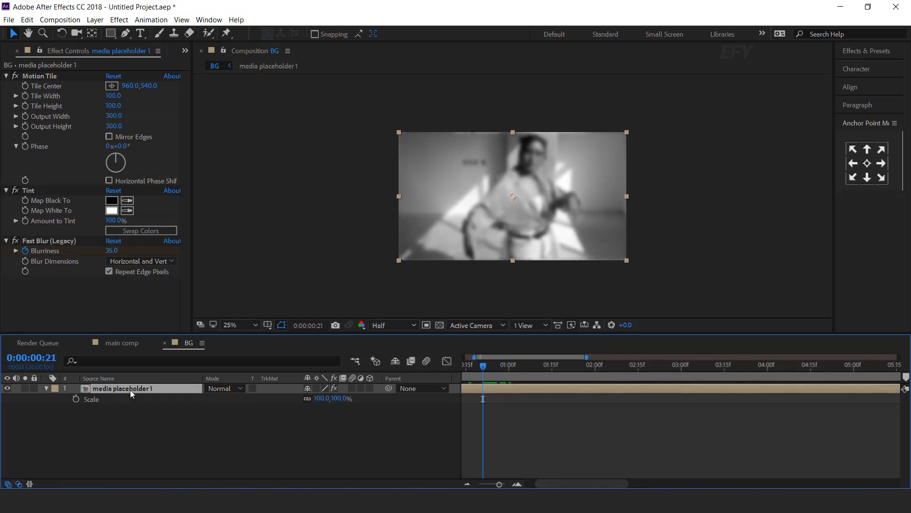
pyautogui.hotkey('shift', 'r')
pyautogui.press('Home')
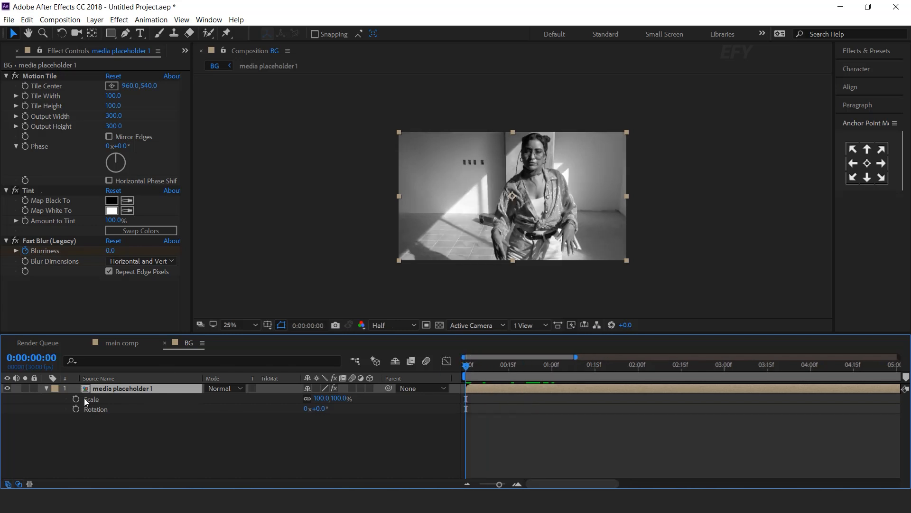
pyautogui.click(76, 399)
pyautogui.click(76, 409)
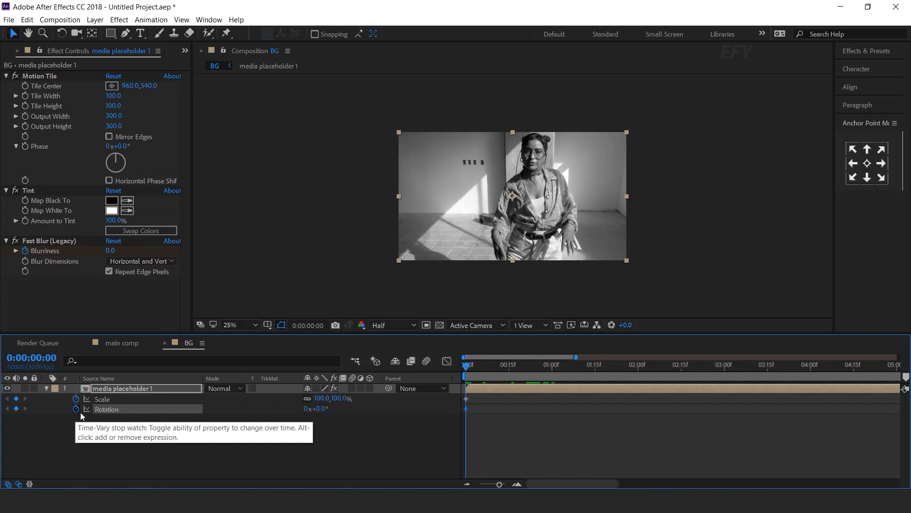
# Step: Set the layer's Scale to 40% at 0:00:00:15
pyautogui.moveTo(472, 363); pyautogui.dragTo(509, 371)
pyautogui.click(337, 399)
pyautogui.click(415, 436)
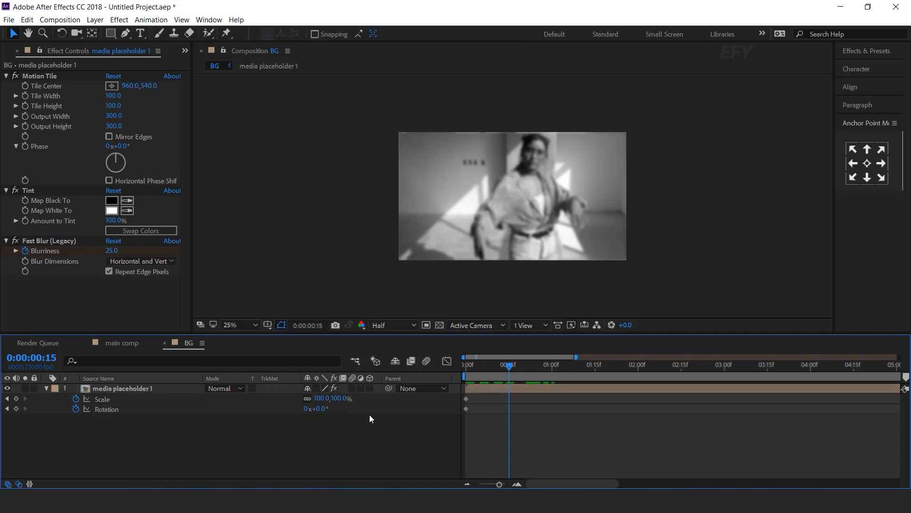
pyautogui.write('40')
pyautogui.press('Return')
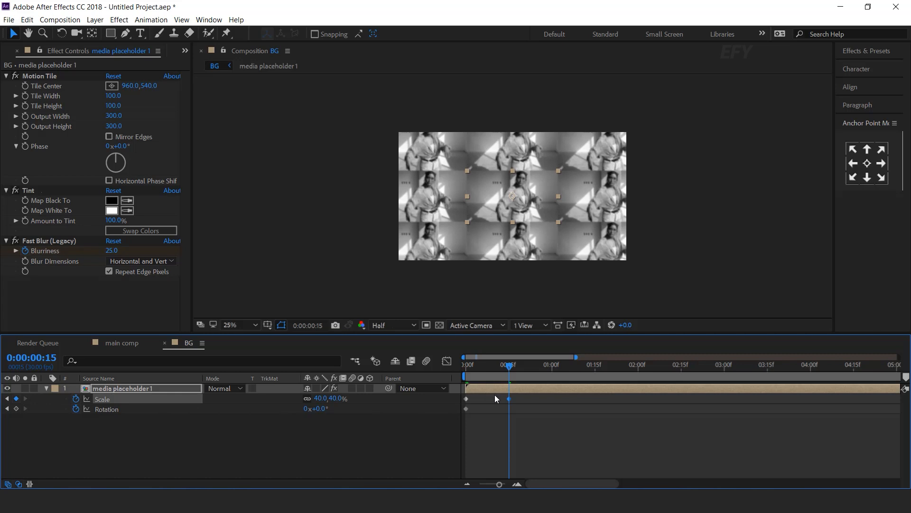
# Step: Set the layer's Rotation to 5° at 0:00:01:00
pyautogui.moveTo(509, 368); pyautogui.dragTo(551, 372)
pyautogui.click(322, 408)
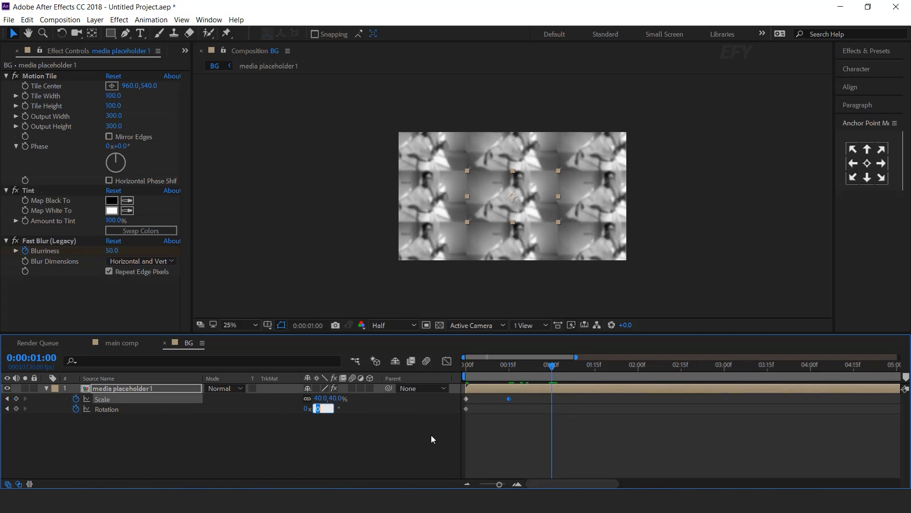
pyautogui.write('5')
pyautogui.press('Return')
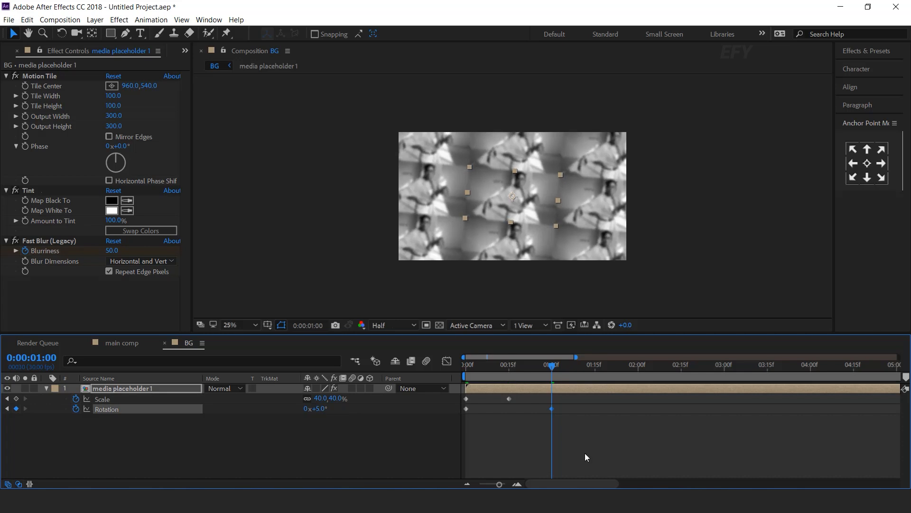
# Step: Apply Easy Ease to the ending Scale and Rotation keyframes
pyautogui.click(501, 433)
pyautogui.click(548, 371)
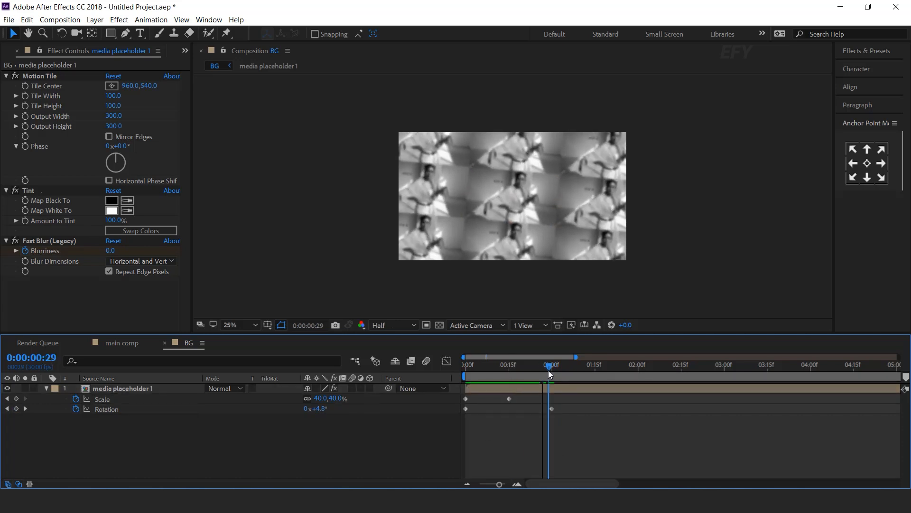
pyautogui.moveTo(588, 420); pyautogui.dragTo(518, 400)
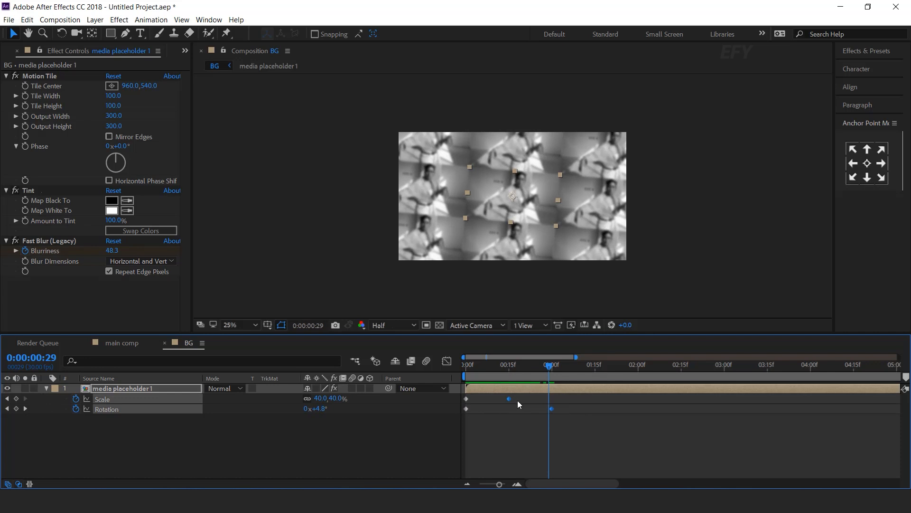
pyautogui.rightClick(508, 400)
pyautogui.moveTo(544, 391)
pyautogui.click(665, 424)
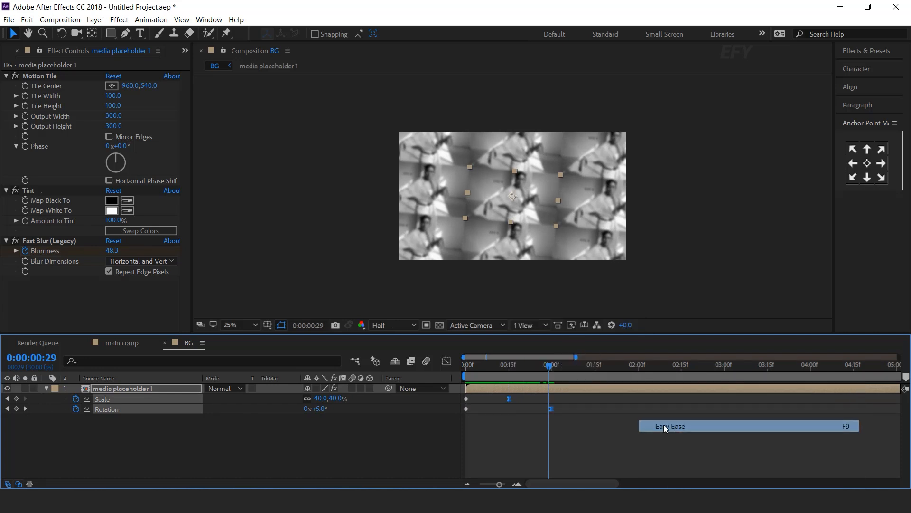
# Step: In the graph editor, reshape the speed curves so Scale and Rotation start fast and slow down gradually
pyautogui.click(447, 362)
pyautogui.moveTo(502, 407); pyautogui.dragTo(488, 405)
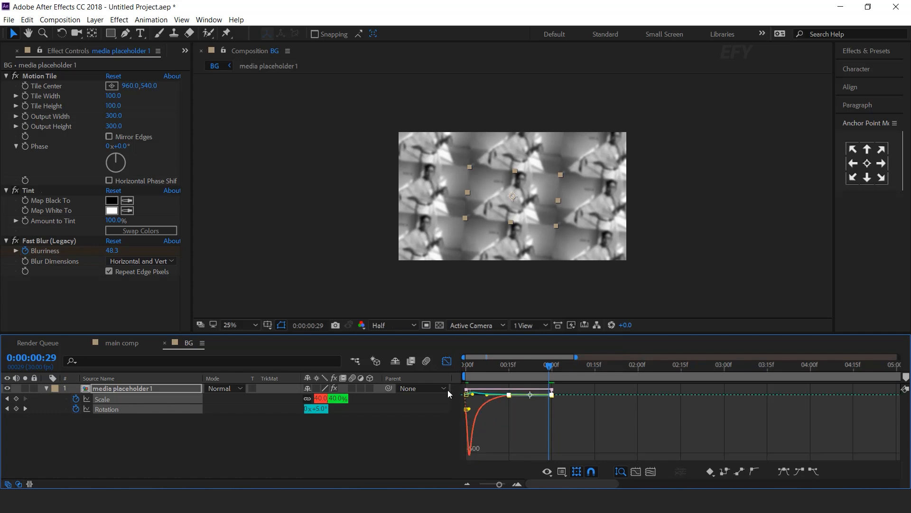
pyautogui.click(446, 362)
# Step: Preview the BG animation from the start to examine the tiling, rotation and blur motion
pyautogui.press('Home')
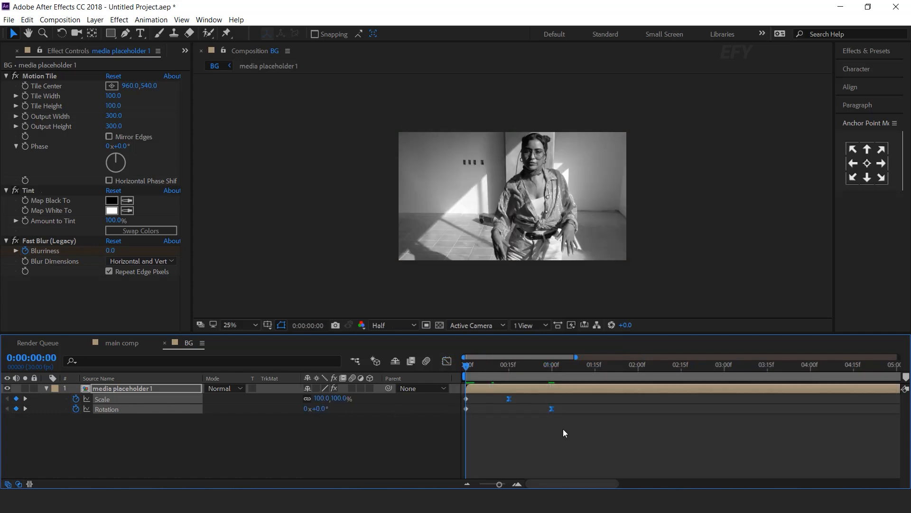
pyautogui.press('space')
pyautogui.press('space')
pyautogui.press('space')
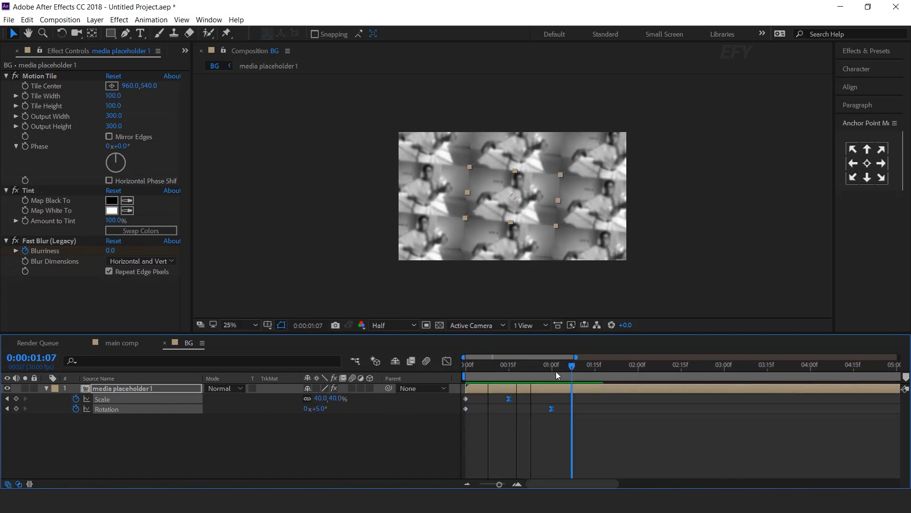
pyautogui.press('space')
pyautogui.press('space')
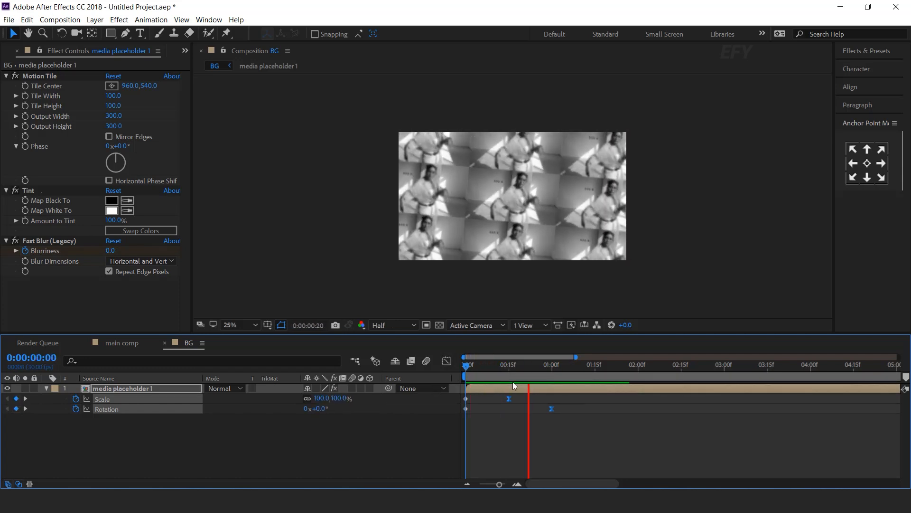
pyautogui.click(553, 370)
pyautogui.click(397, 449)
pyautogui.moveTo(466, 368); pyautogui.dragTo(547, 370)
# Step: Create a new composition named "BG text" at 1920 × 1080, 30 fps, with a 20-second duration
pyautogui.click(46, 389)
pyautogui.click(75, 304)
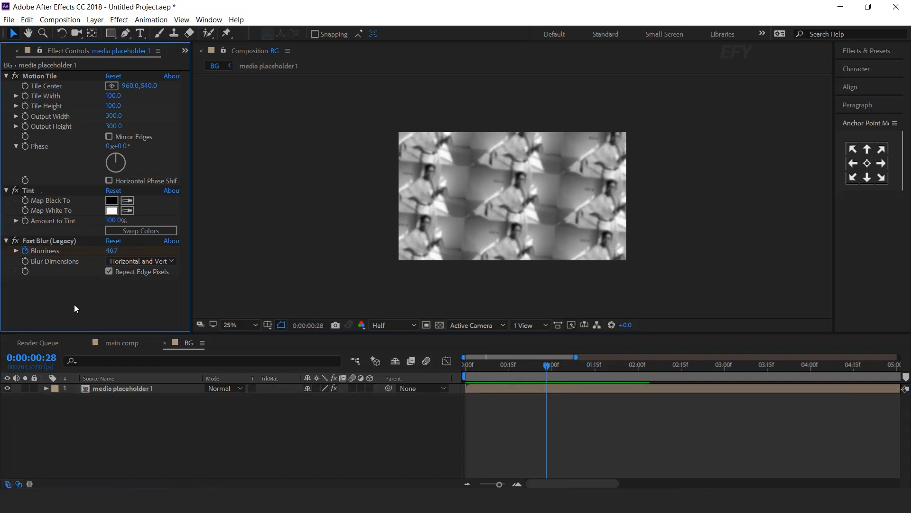
pyautogui.click(13, 50)
pyautogui.click(74, 283)
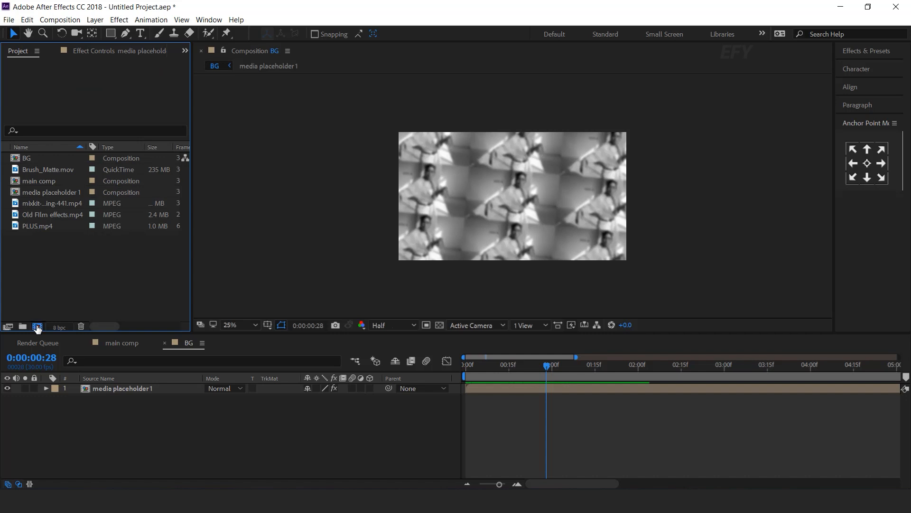
pyautogui.click(37, 327)
pyautogui.write('BG text')
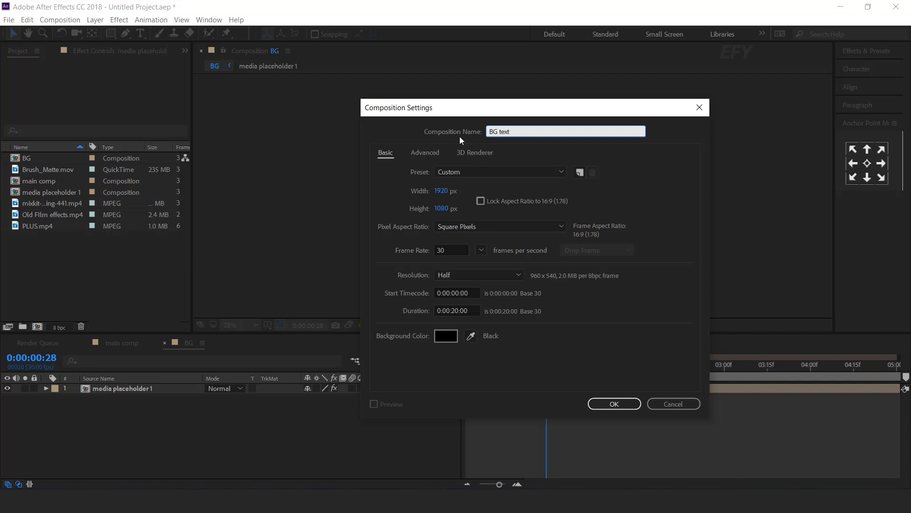
pyautogui.press('Return')
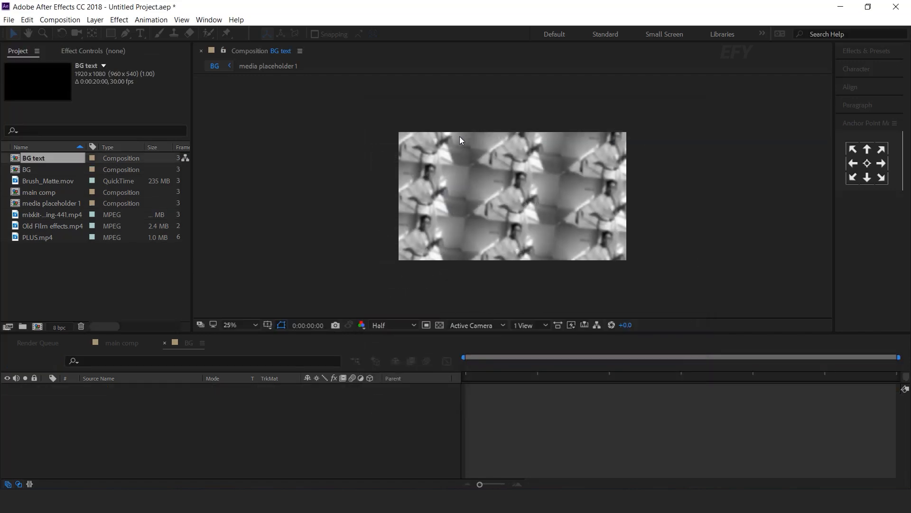
# Step: Add a text line repeating "typeyourtexthere" across the frame's upper edge and make its fill white
pyautogui.click(140, 33)
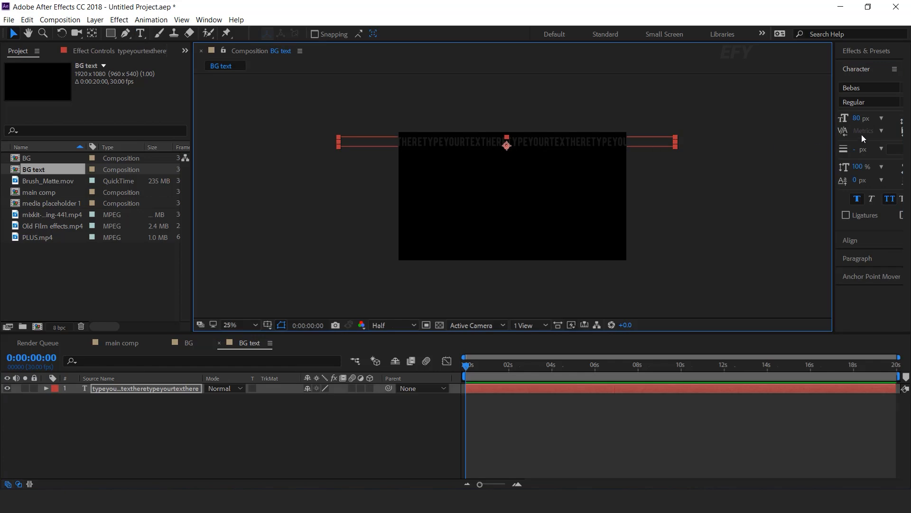
pyautogui.moveTo(834, 122); pyautogui.dragTo(782, 122)
pyautogui.click(884, 91)
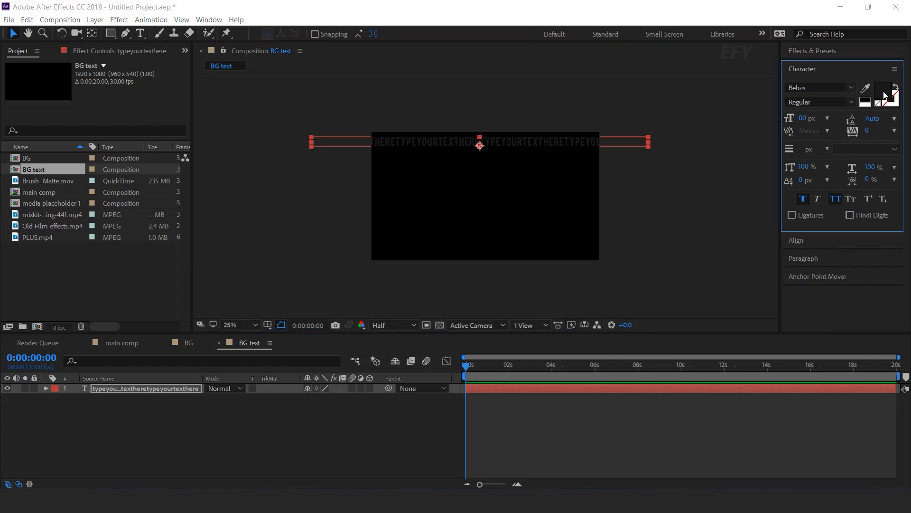
pyautogui.moveTo(57, 109); pyautogui.dragTo(17, 85)
pyautogui.click(303, 103)
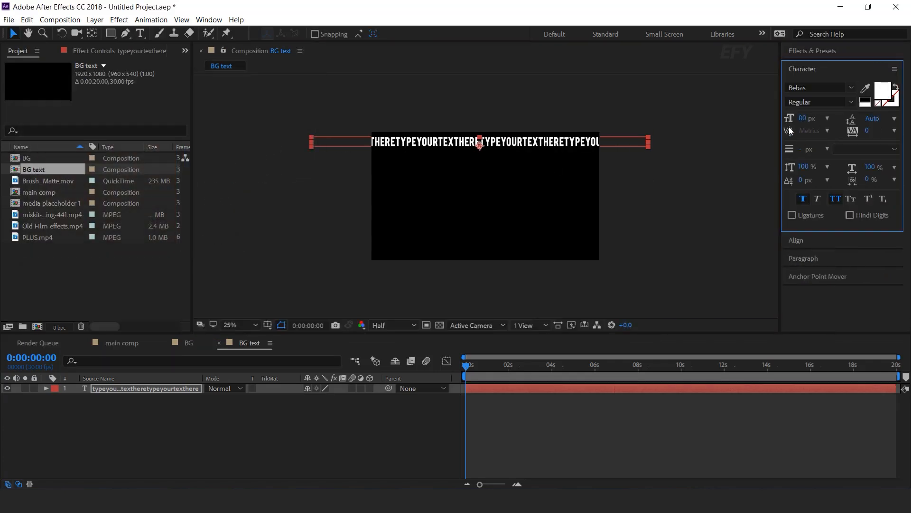
# Step: Set the text's font size to 411 px and shift the line right so its beginning shows in the frame
pyautogui.moveTo(804, 125); pyautogui.dragTo(887, 124)
pyautogui.moveTo(805, 118); pyautogui.dragTo(838, 118)
pyautogui.moveTo(471, 146); pyautogui.dragTo(717, 158)
pyautogui.moveTo(466, 153); pyautogui.dragTo(614, 155)
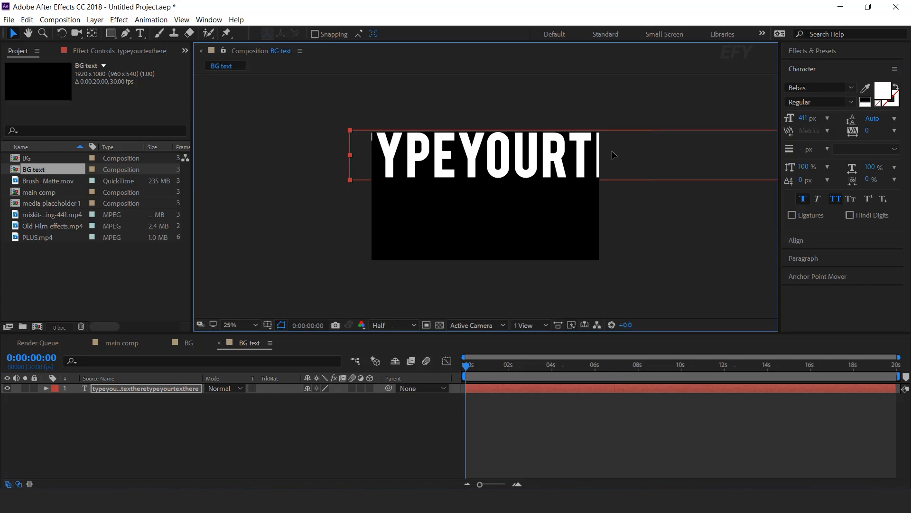
# Step: Turn the text into a white outline without fill and set its stroke width to 8 px
pyautogui.click(896, 87)
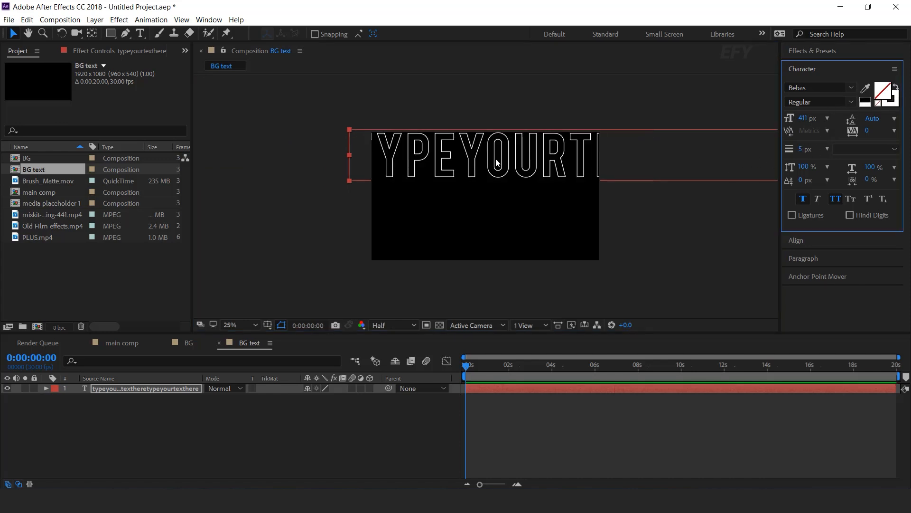
pyautogui.moveTo(497, 163); pyautogui.dragTo(490, 162)
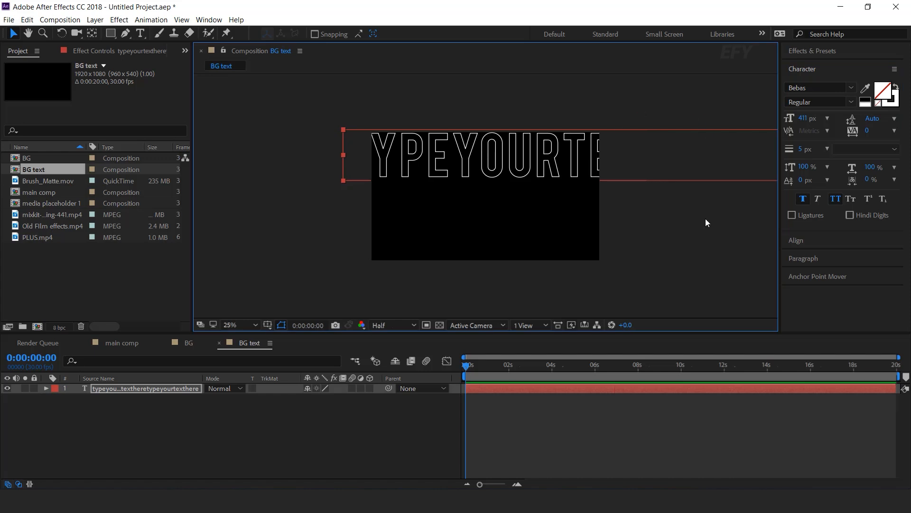
pyautogui.click(801, 149)
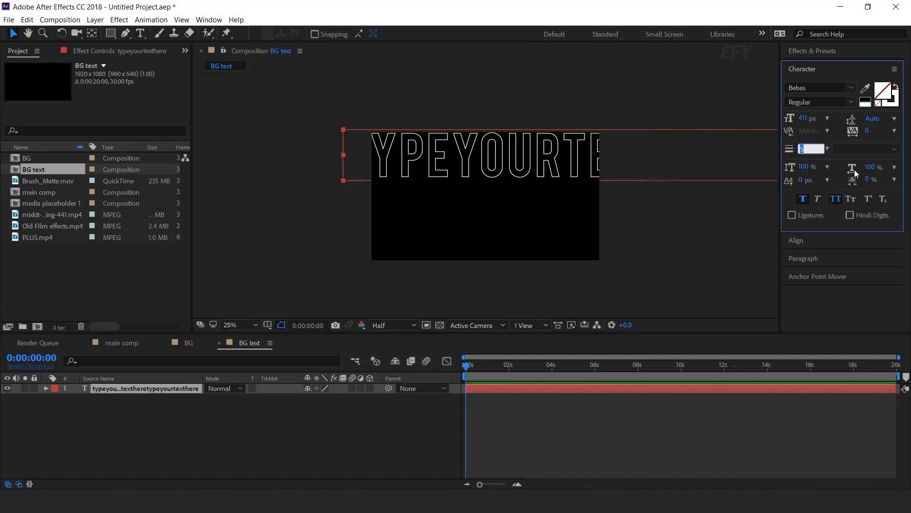
pyautogui.write('8')
pyautogui.press('Return')
pyautogui.moveTo(555, 169); pyautogui.dragTo(552, 170)
# Step: Move the text just outside the frame's right edge and keyframe its Position at 9264, 388 at 0:00:00:00
pyautogui.moveTo(455, 164); pyautogui.dragTo(694, 167)
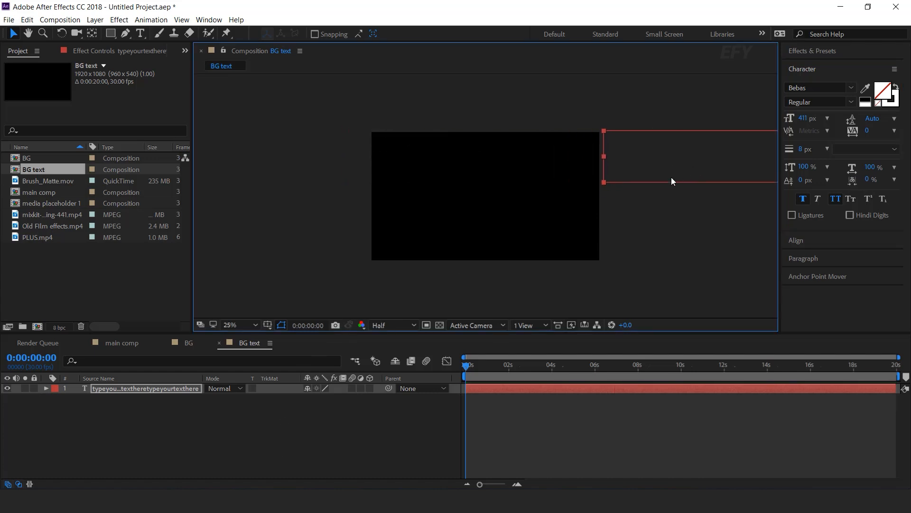
pyautogui.press('p')
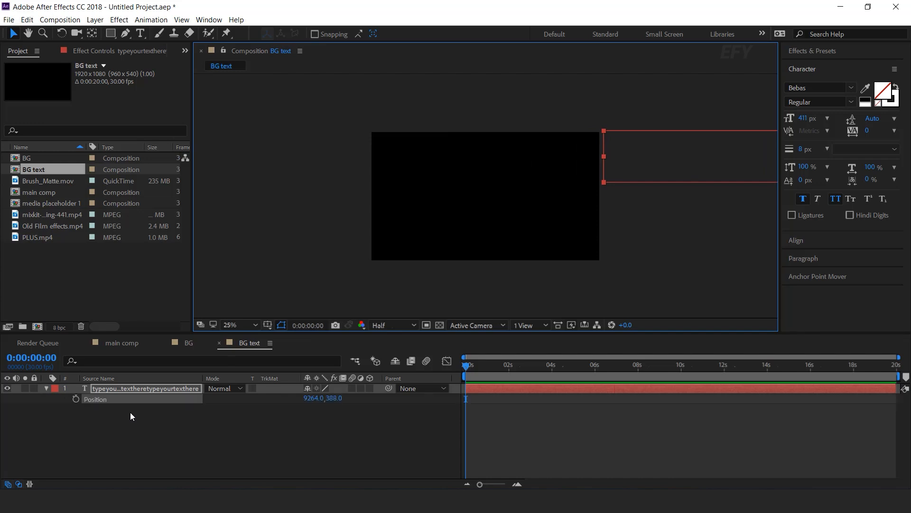
pyautogui.click(76, 400)
# Step: Add text Position keyframes of 7292, 388 at 0:00:00:16 and 5536, 388 at 0:00:07:00
pyautogui.click(517, 483)
pyautogui.moveTo(510, 365); pyautogui.dragTo(557, 366)
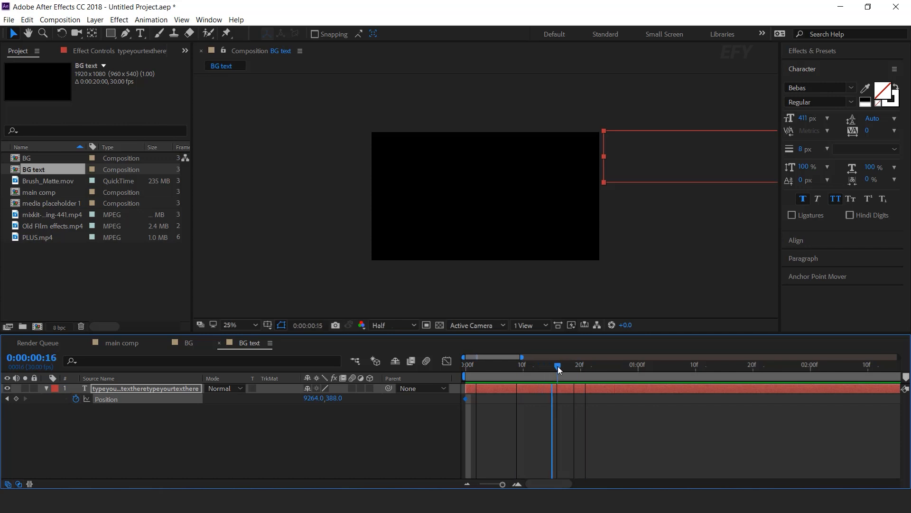
pyautogui.moveTo(724, 158); pyautogui.dragTo(491, 164)
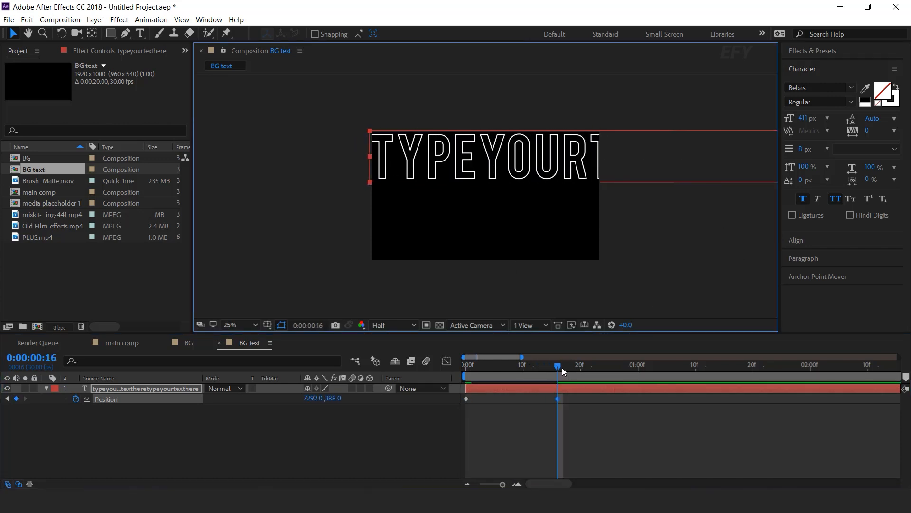
pyautogui.scroll(-4, 570, 439)
pyautogui.moveTo(505, 368); pyautogui.dragTo(856, 382)
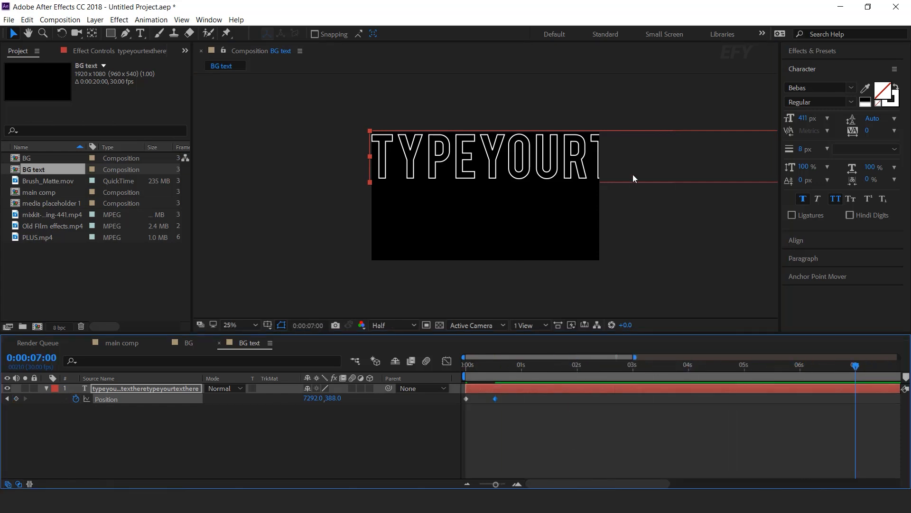
pyautogui.moveTo(732, 167); pyautogui.dragTo(524, 171)
# Step: Apply Easy Ease to all three Position keyframes of the text layer
pyautogui.moveTo(871, 401); pyautogui.dragTo(455, 426)
pyautogui.rightClick(496, 398)
pyautogui.moveTo(517, 391)
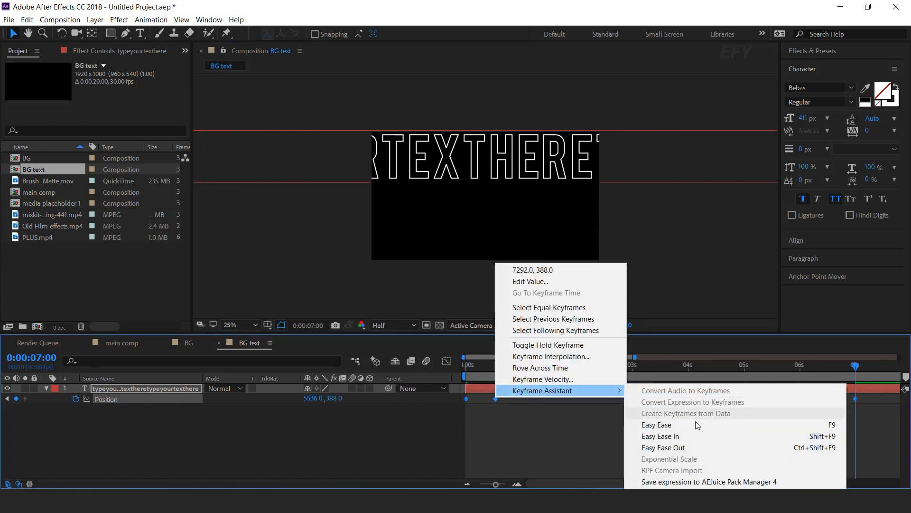
pyautogui.click(636, 420)
# Step: In the graph editor, reshape the text's Position speed curve to peak at the middle keyframe and slow down gradually
pyautogui.click(447, 361)
pyautogui.moveTo(509, 433); pyautogui.dragTo(482, 454)
pyautogui.moveTo(511, 363); pyautogui.dragTo(466, 364)
pyautogui.click(517, 483)
pyautogui.moveTo(587, 455); pyautogui.dragTo(584, 428)
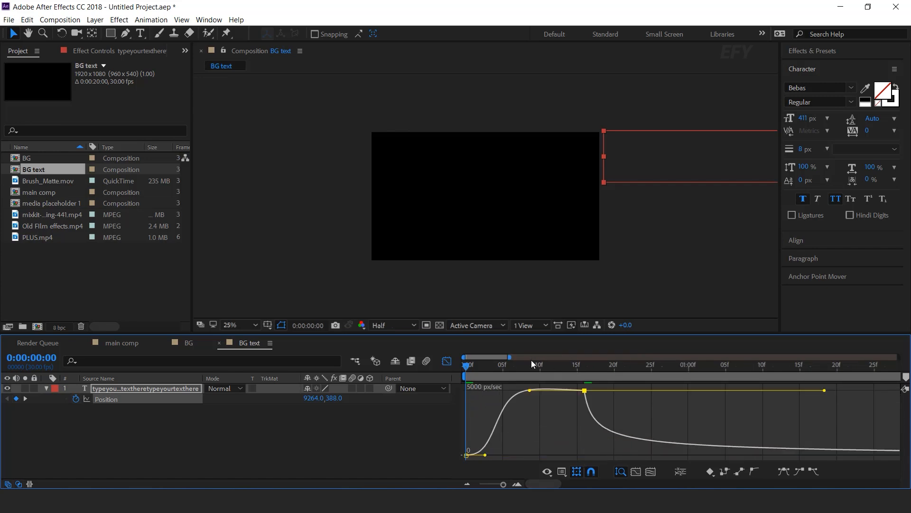
# Step: Preview the outlined text sliding in, checking its movement through to the last keyframe
pyautogui.press('space')
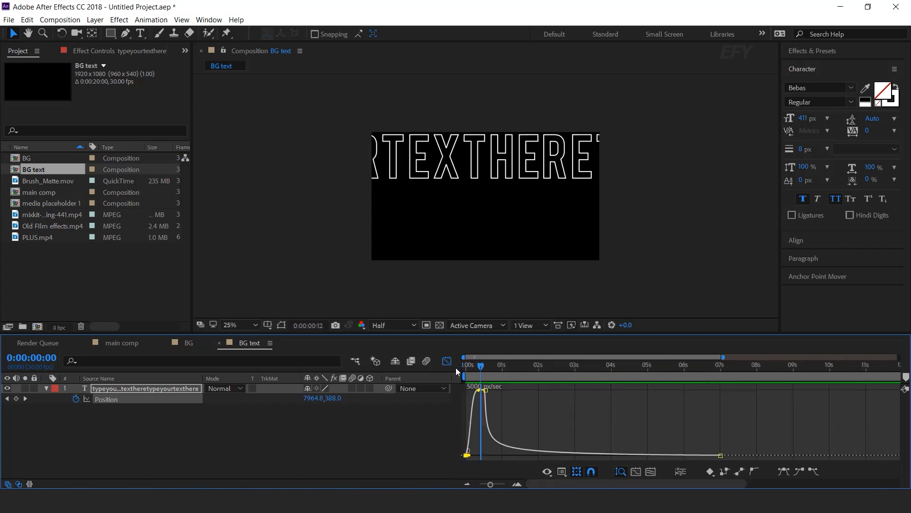
pyautogui.press('space')
pyautogui.click(447, 361)
pyautogui.moveTo(475, 365); pyautogui.dragTo(748, 367)
pyautogui.click(39, 403)
pyautogui.click(45, 389)
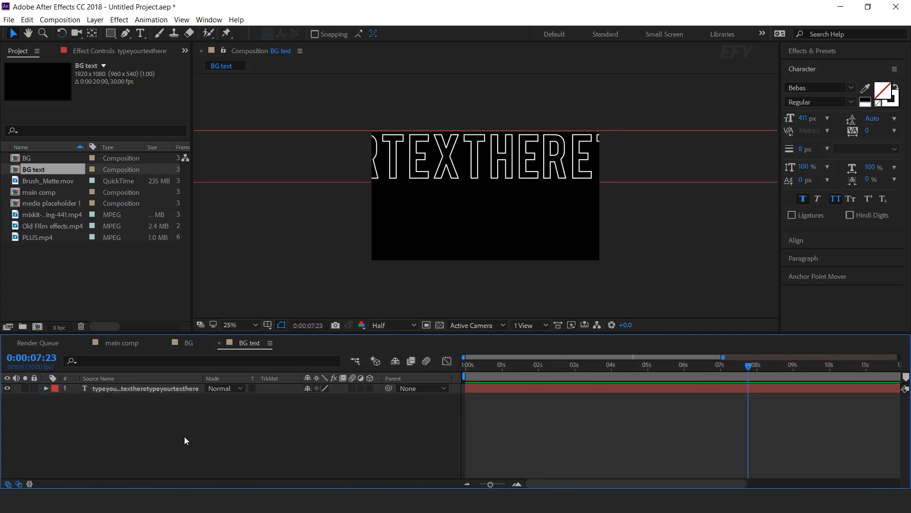
# Step: Duplicate the outlined text layer in the BG text composition
pyautogui.press('Home')
pyautogui.click(156, 390)
pyautogui.hotkey('ctrl', 'd')
# Step: Move the duplicate text with all its Position keyframes down to Y 808, directly below the first line
pyautogui.moveTo(511, 378); pyautogui.dragTo(672, 366)
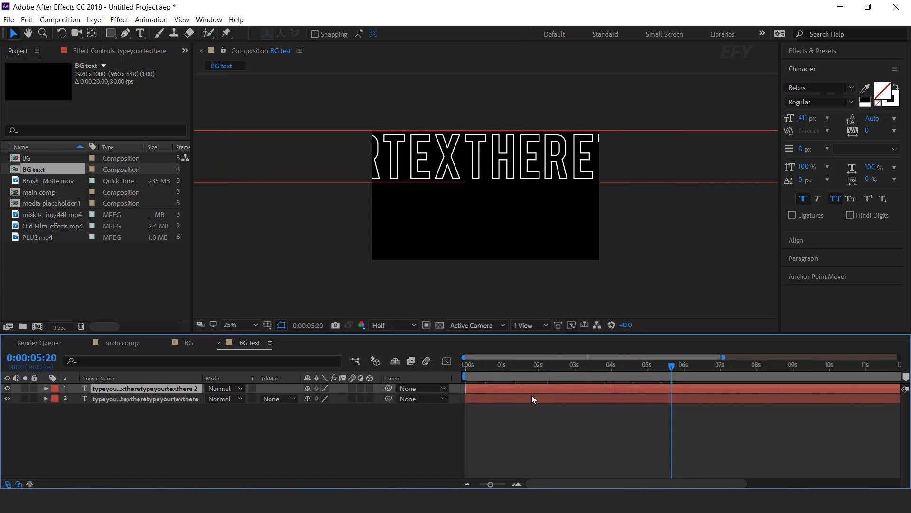
pyautogui.press('p')
pyautogui.moveTo(731, 397); pyautogui.dragTo(411, 409)
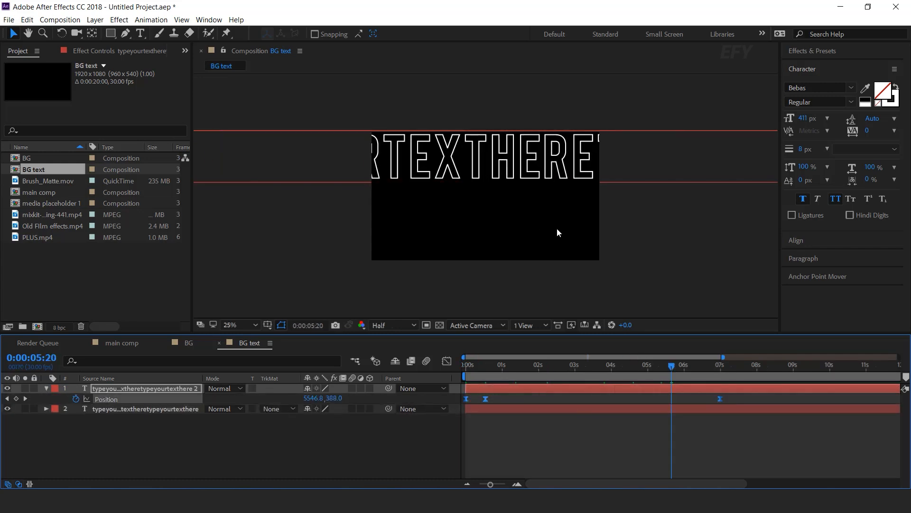
pyautogui.scroll(-1, 557, 227)
pyautogui.moveTo(665, 233); pyautogui.dragTo(616, 245)
pyautogui.moveTo(470, 368); pyautogui.dragTo(464, 368)
pyautogui.moveTo(682, 251); pyautogui.dragTo(404, 257)
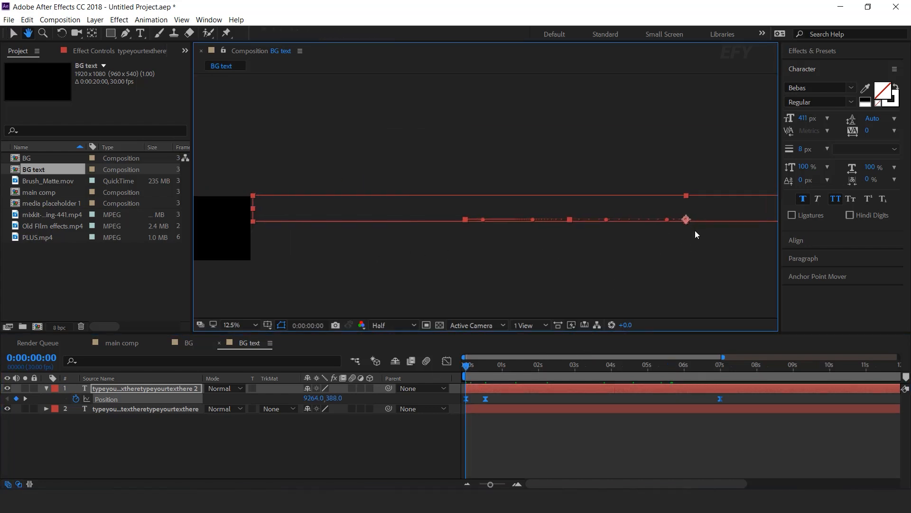
pyautogui.moveTo(686, 219); pyautogui.dragTo(686, 247)
# Step: Check the two text rows over time and delete all Position keyframes from the duplicate layer at 0:00:00:00
pyautogui.moveTo(501, 365); pyautogui.dragTo(569, 366)
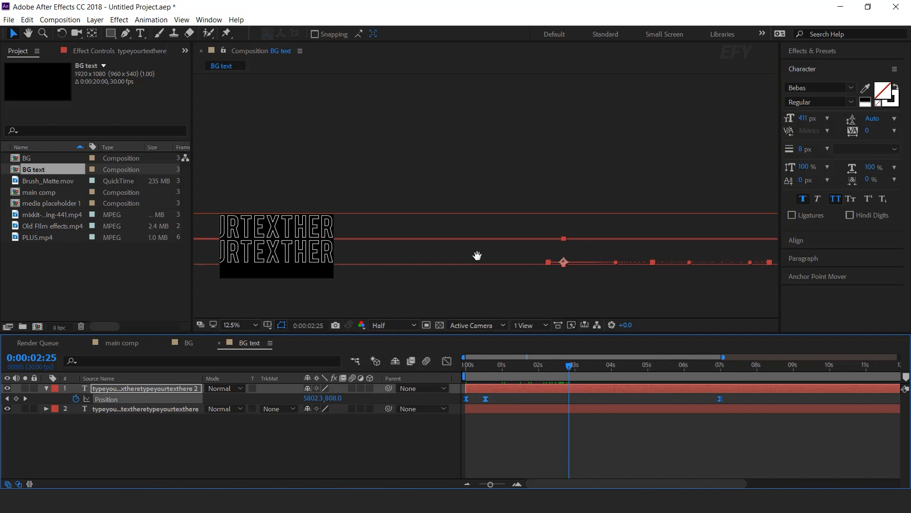
pyautogui.moveTo(478, 273); pyautogui.dragTo(586, 254)
pyautogui.moveTo(569, 366); pyautogui.dragTo(374, 370)
pyautogui.moveTo(737, 397); pyautogui.dragTo(378, 402)
pyautogui.press('Delete')
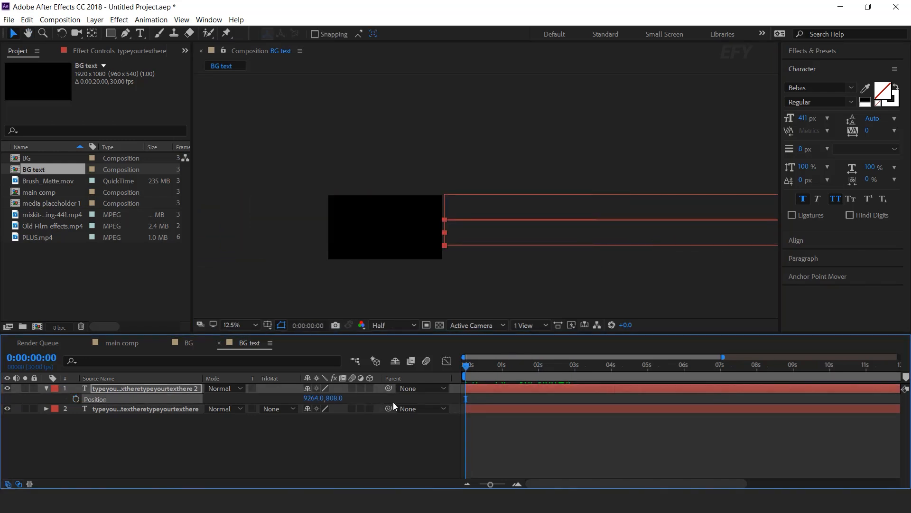
# Step: Move the duplicate text beyond the frame's left edge and keyframe its Position at -7344, 824 at 0:00:00:00
pyautogui.moveTo(727, 242); pyautogui.dragTo(357, 256)
pyautogui.moveTo(532, 254); pyautogui.dragTo(299, 240)
pyautogui.click(76, 399)
# Step: Add Position keyframes to the duplicate of -5248, 824 at 0:00:00:23 and -2272, 824 at 0:00:07:00
pyautogui.press('space')
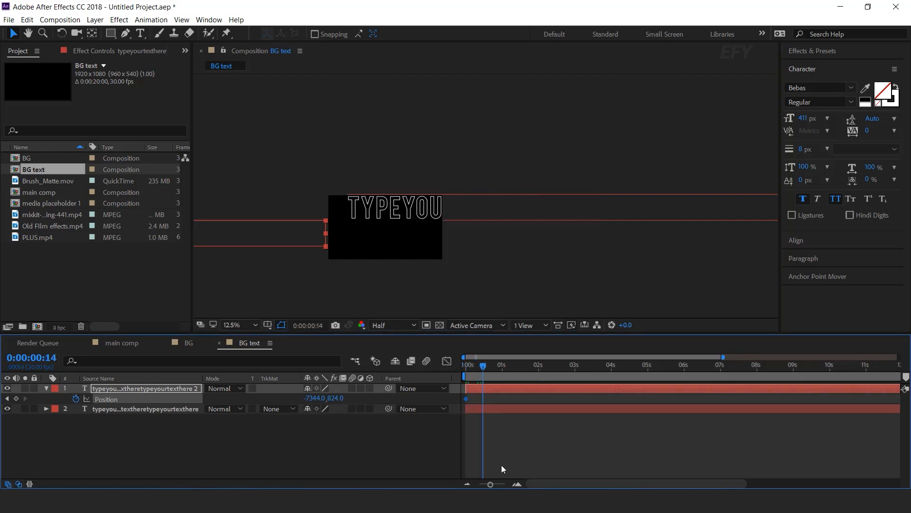
pyautogui.click(517, 484)
pyautogui.moveTo(579, 485); pyautogui.dragTo(558, 483)
pyautogui.moveTo(501, 367); pyautogui.dragTo(522, 438)
pyautogui.moveTo(288, 241); pyautogui.dragTo(412, 242)
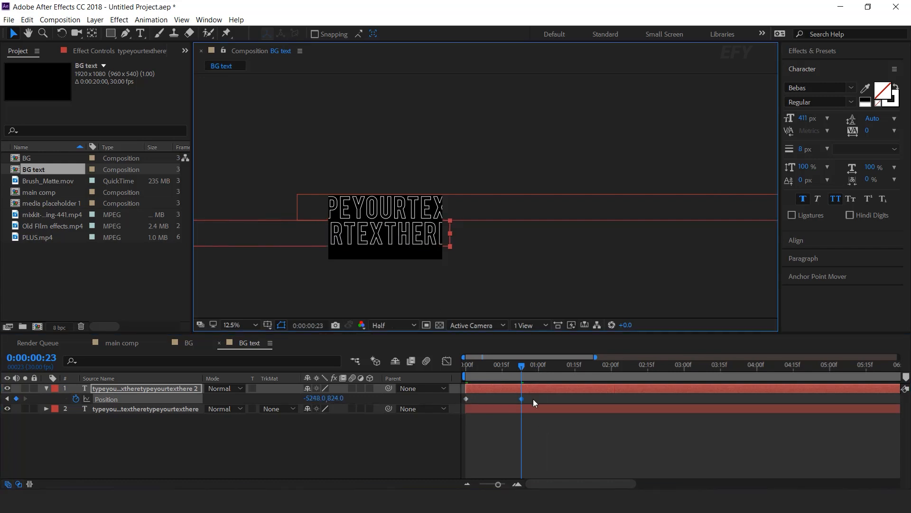
pyautogui.moveTo(522, 365); pyautogui.dragTo(869, 369)
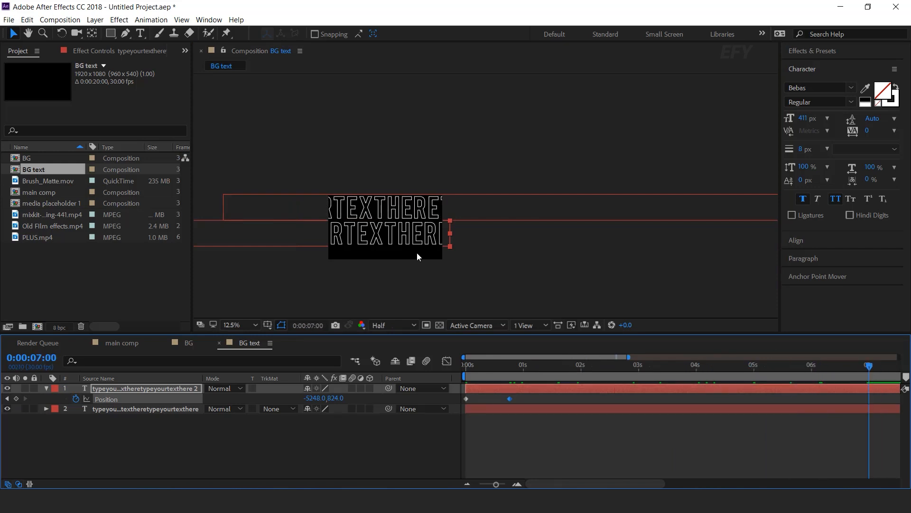
pyautogui.moveTo(293, 244); pyautogui.dragTo(468, 245)
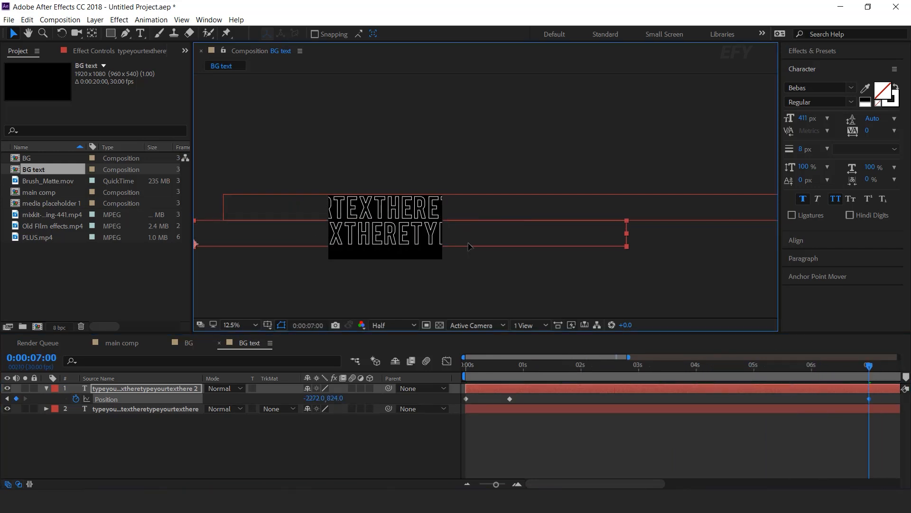
# Step: Apply Easy Ease to all three Position keyframes of the duplicate text layer
pyautogui.moveTo(851, 404); pyautogui.dragTo(414, 402)
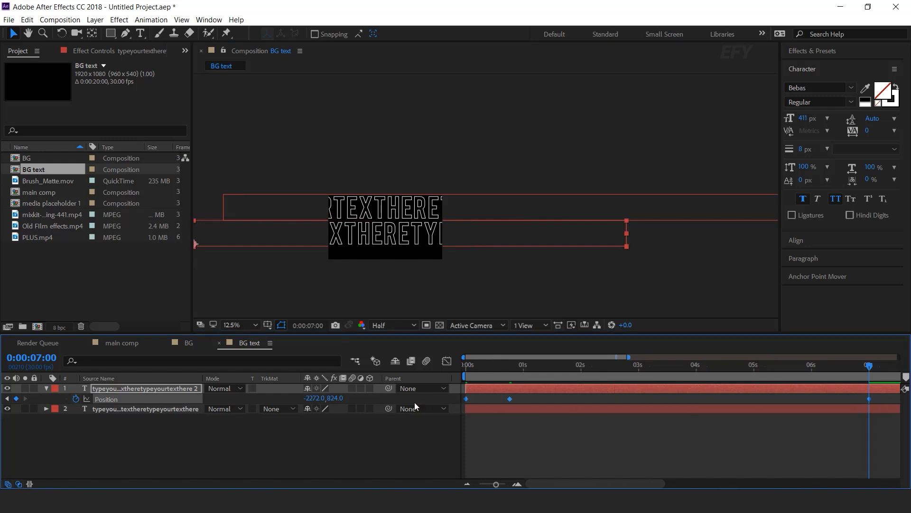
pyautogui.rightClick(511, 398)
pyautogui.moveTo(584, 391)
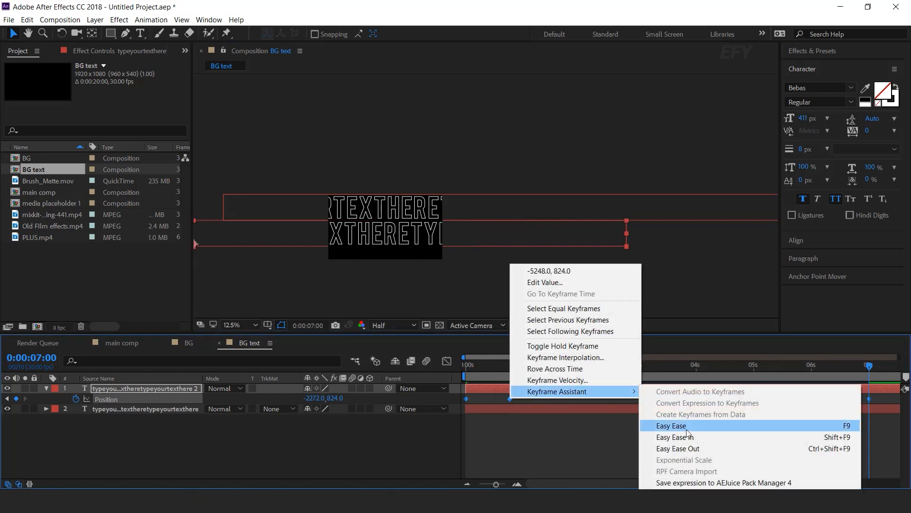
pyautogui.click(667, 425)
# Step: In the graph editor, reshape the duplicate's Position speed curve to peak at its middle keyframe and slow down gradually
pyautogui.click(446, 361)
pyautogui.scroll(4, 575, 444)
pyautogui.scroll(-3, 556, 443)
pyautogui.moveTo(543, 444); pyautogui.dragTo(523, 428)
pyautogui.doubleClick(517, 484)
pyautogui.moveTo(583, 485); pyautogui.dragTo(537, 424)
pyautogui.moveTo(548, 484); pyautogui.dragTo(543, 484)
pyautogui.moveTo(628, 437); pyautogui.dragTo(620, 393)
pyautogui.scroll(-3, 618, 421)
pyautogui.moveTo(472, 455); pyautogui.dragTo(473, 456)
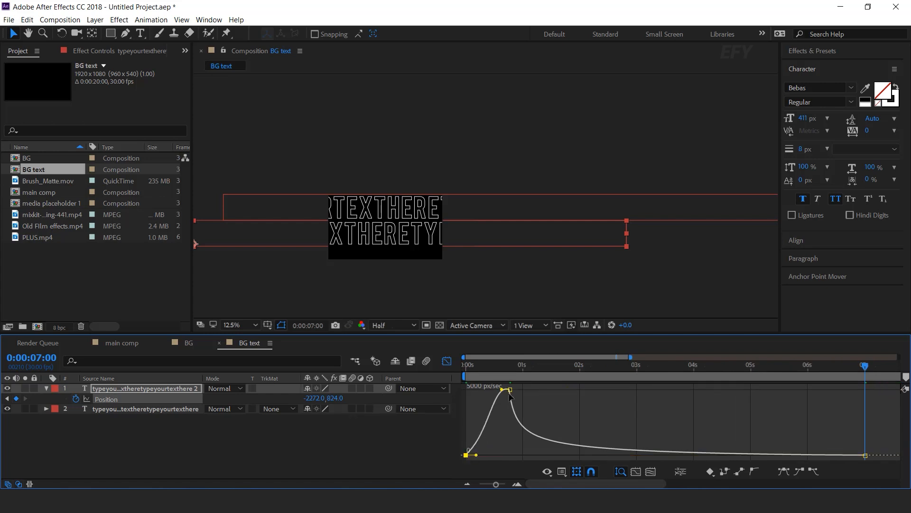
# Step: Preview both text rows sliding in from opposite sides, checking their timing from the start
pyautogui.click(447, 361)
pyautogui.press('Home')
pyautogui.press('space')
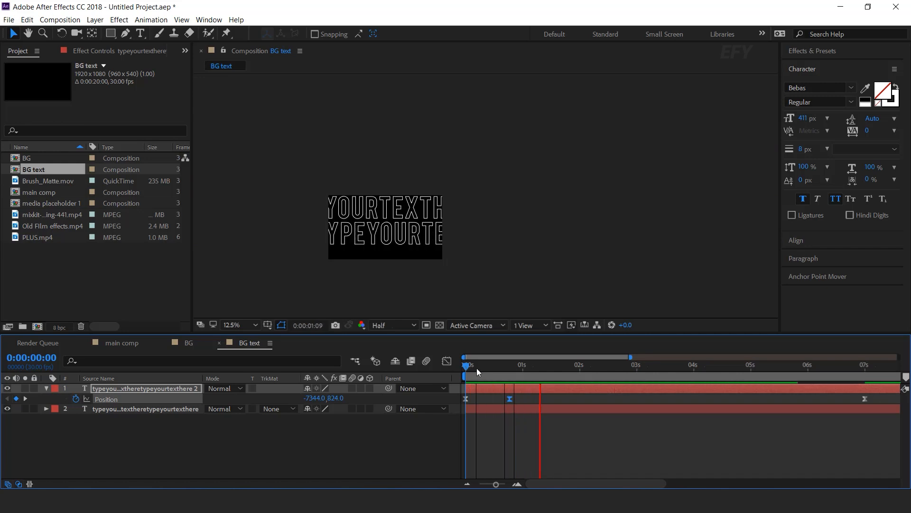
pyautogui.press('=')
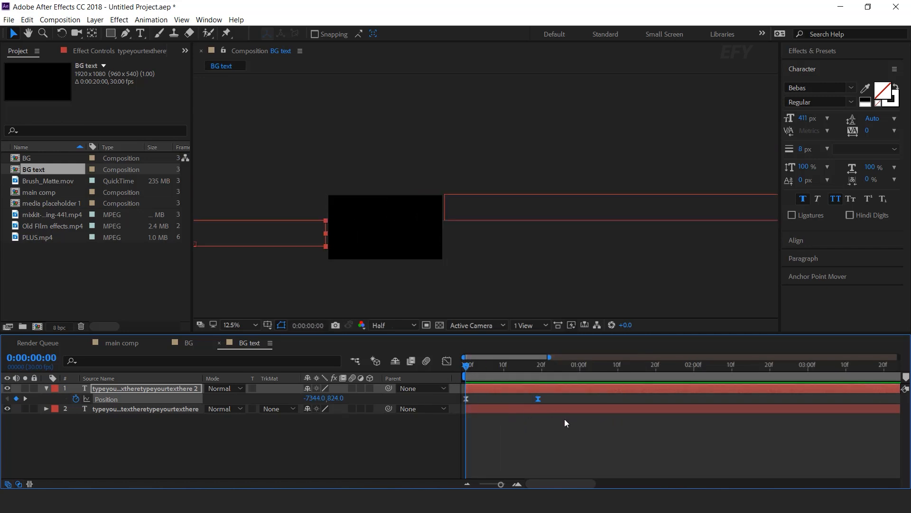
pyautogui.moveTo(517, 366); pyautogui.dragTo(610, 370)
pyautogui.press('-')
pyautogui.press('-')
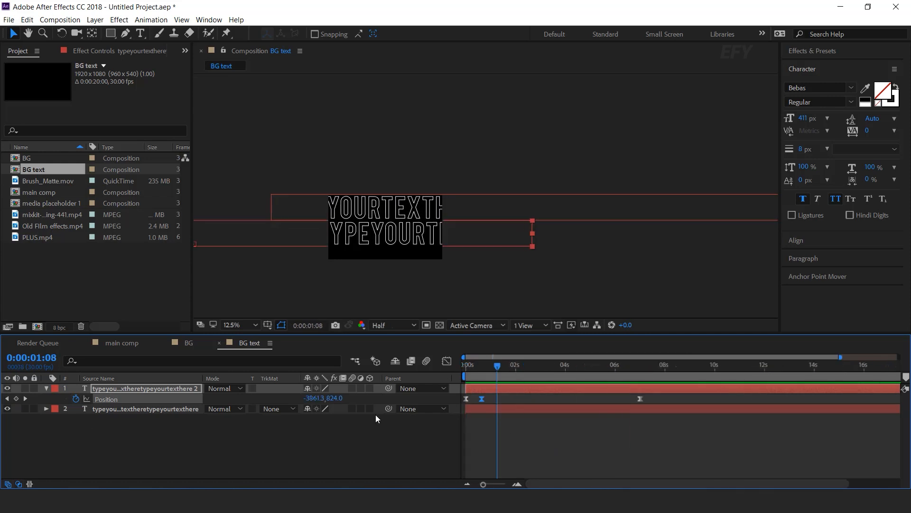
# Step: Duplicate the original text layer and move all its Position keyframes down to y 1220, forming a third row below the others
pyautogui.click(47, 388)
pyautogui.click(488, 417)
pyautogui.click(513, 399)
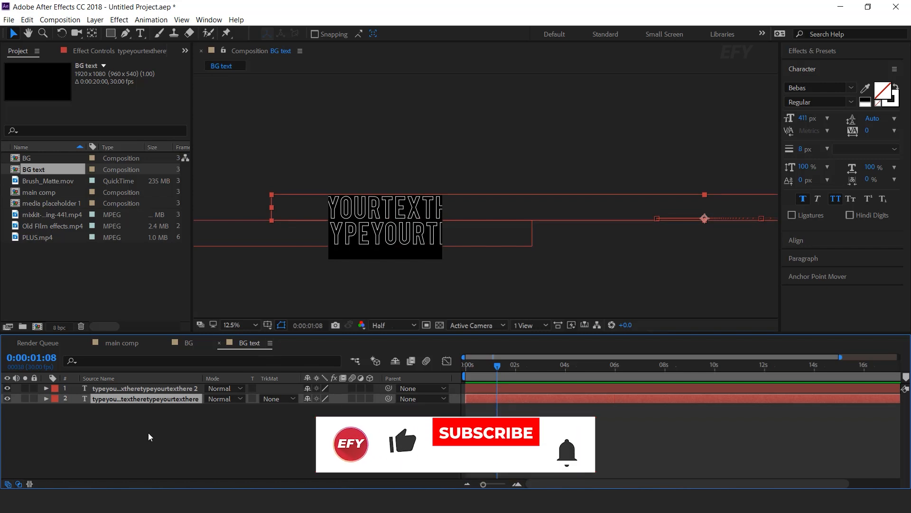
pyautogui.hotkey('ctrl', 'd')
pyautogui.press('p')
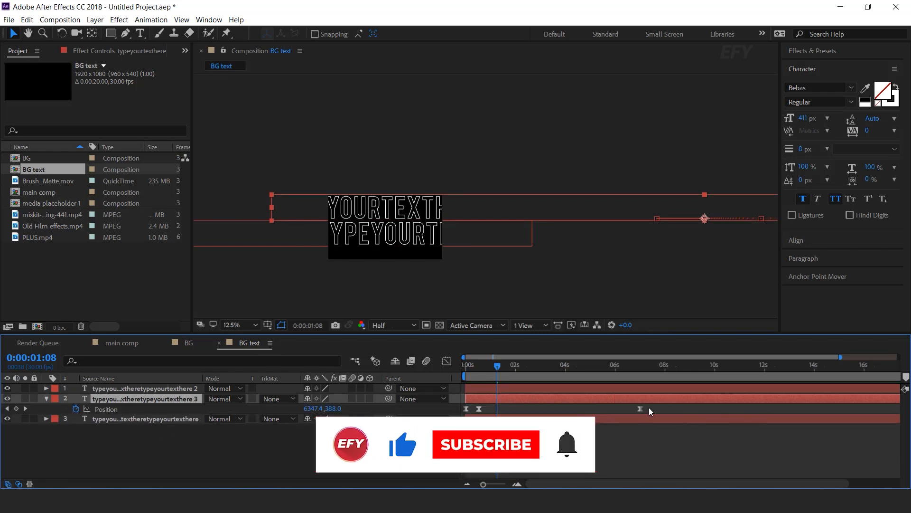
pyautogui.moveTo(670, 413); pyautogui.dragTo(434, 402)
pyautogui.moveTo(658, 221); pyautogui.dragTo(660, 269)
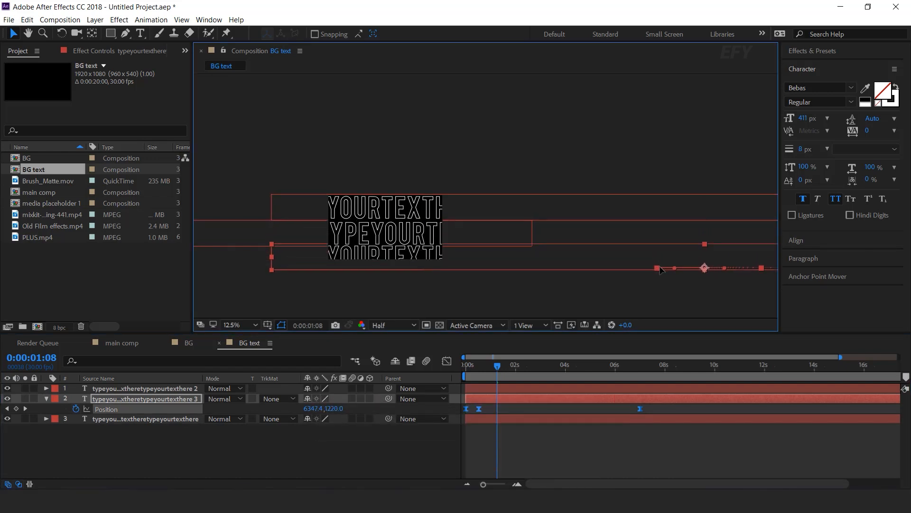
# Step: Reveal the keyframes of all three text layers and preview the rows sliding in from the start
pyautogui.press('Home')
pyautogui.hotkey('ctrl', 'a')
pyautogui.press('u')
pyautogui.press('space')
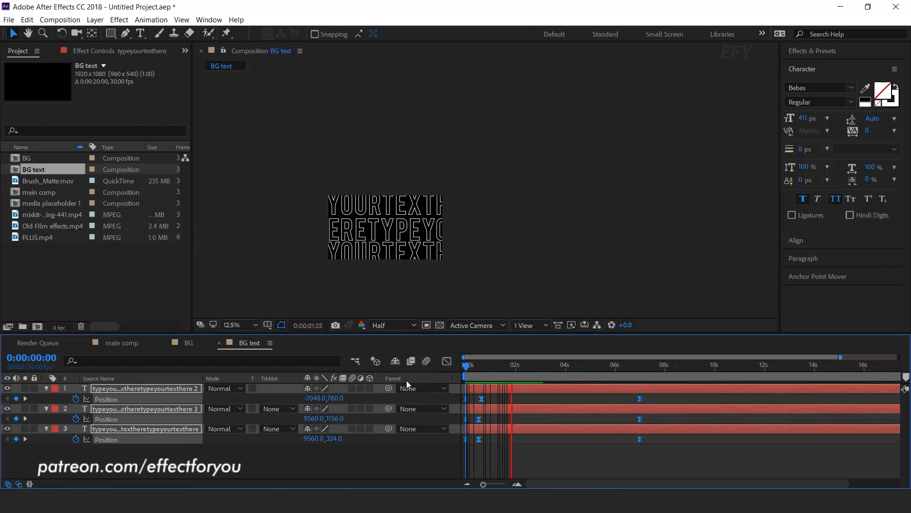
pyautogui.press('space')
pyautogui.click(344, 460)
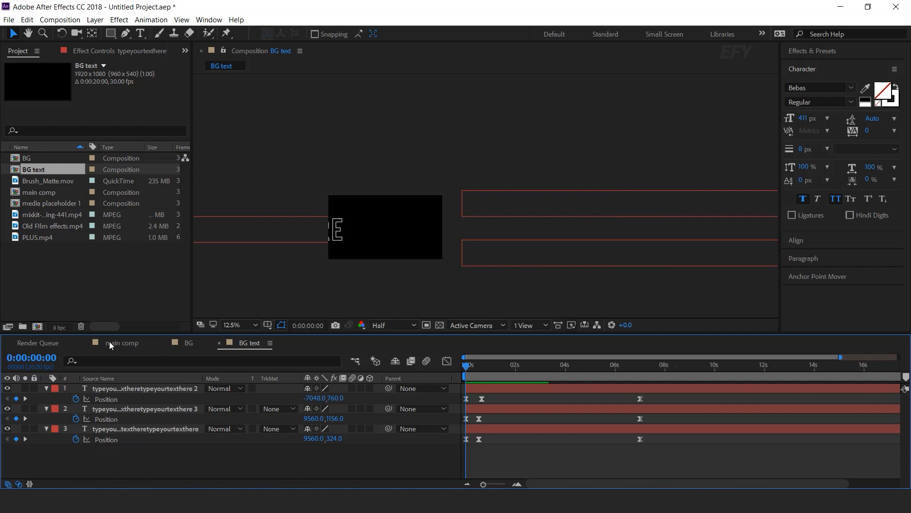
# Step: Close the BG text composition and add it to the BG composition above the media placeholder 1 layer
pyautogui.click(219, 342)
pyautogui.click(30, 169)
pyautogui.moveTo(145, 387); pyautogui.dragTo(175, 388)
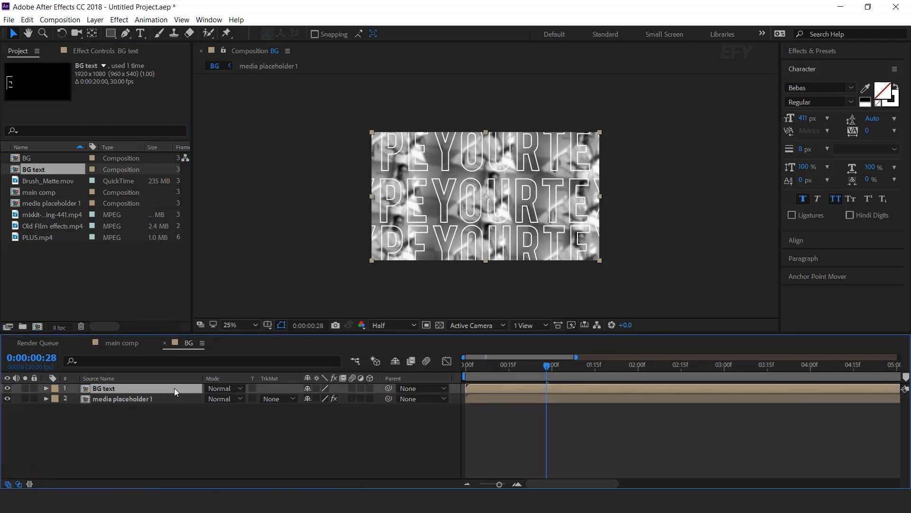
# Step: Rotate the BG text layer to 20° and scale it to 155%
pyautogui.press('r')
pyautogui.moveTo(321, 402); pyautogui.dragTo(366, 428)
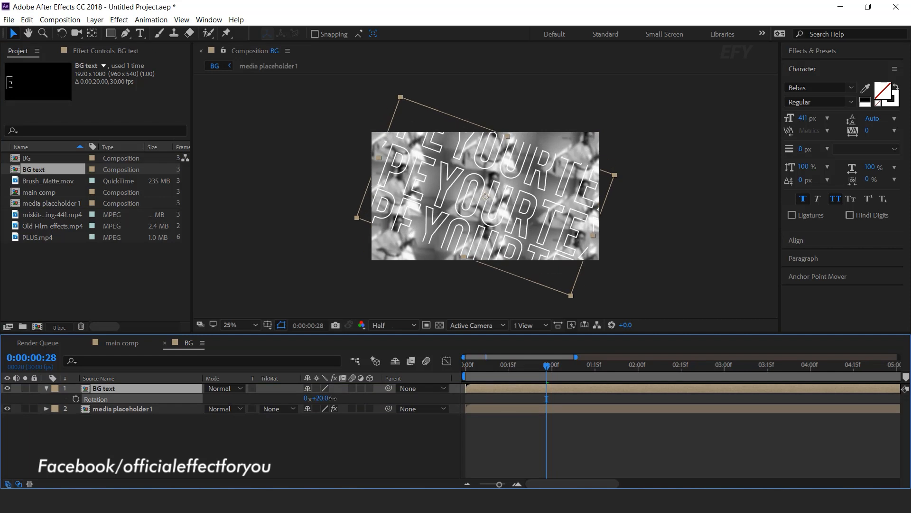
pyautogui.press('s')
pyautogui.moveTo(340, 403); pyautogui.dragTo(367, 393)
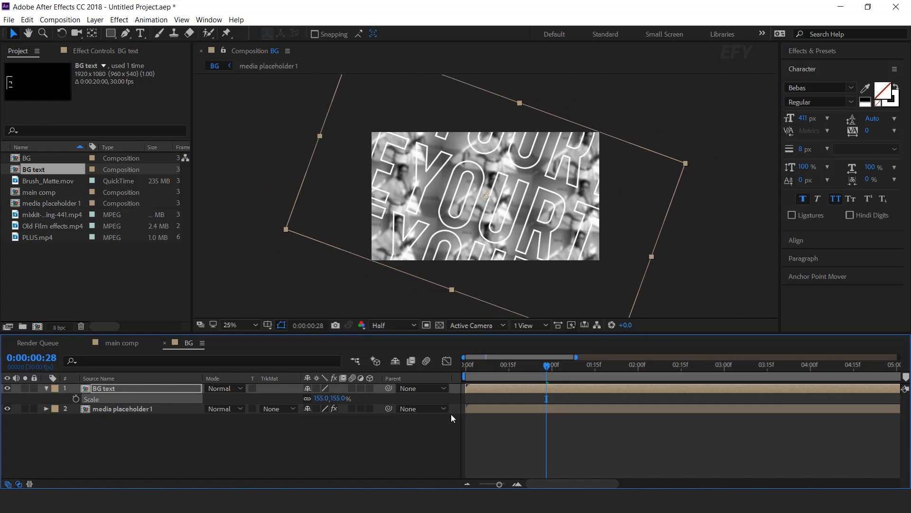
pyautogui.click(435, 433)
# Step: Preview the tilted text sliding over the tiled background from the start of the BG composition
pyautogui.moveTo(481, 372); pyautogui.dragTo(426, 385)
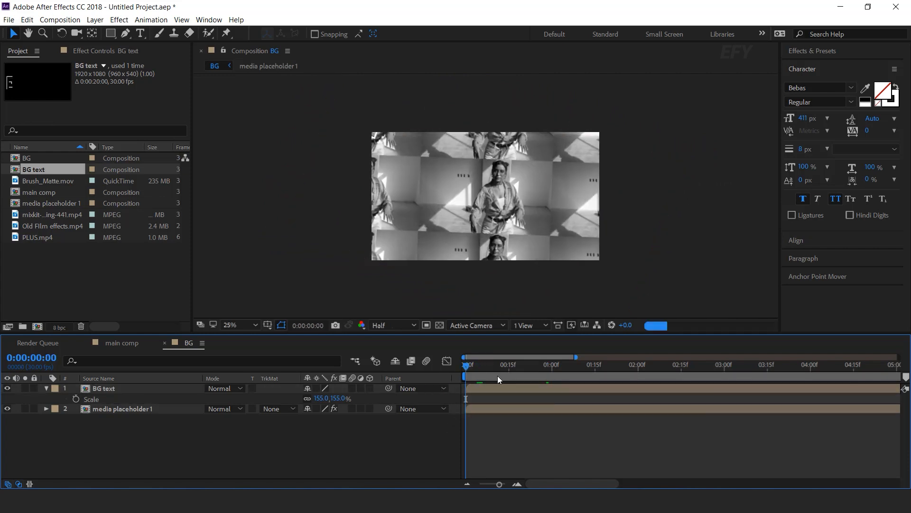
pyautogui.press('space')
pyautogui.moveTo(503, 369)
pyautogui.mouseDown()
pyautogui.moveTo(525, 369)
pyautogui.moveTo(497, 369)
pyautogui.mouseUp()
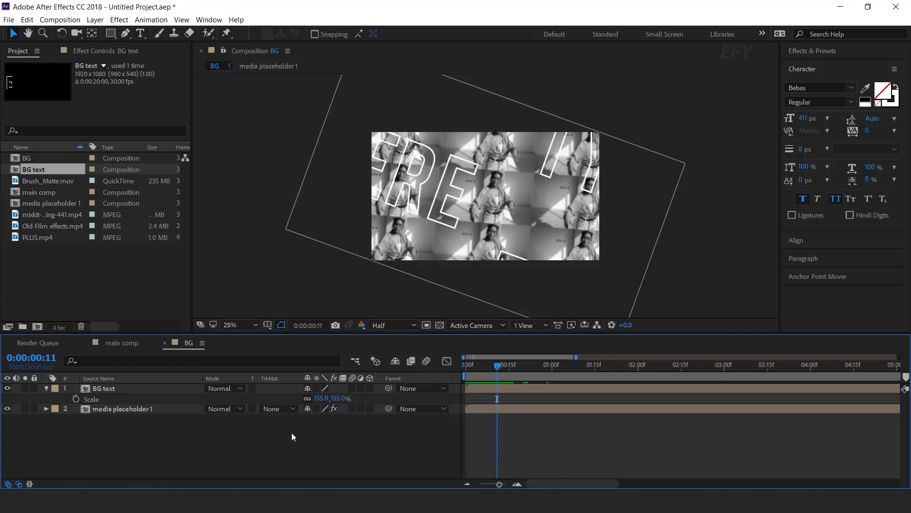
pyautogui.click(45, 388)
# Step: Create a new black 1920 x 1080 solid above the BG text layer
pyautogui.rightClick(343, 417)
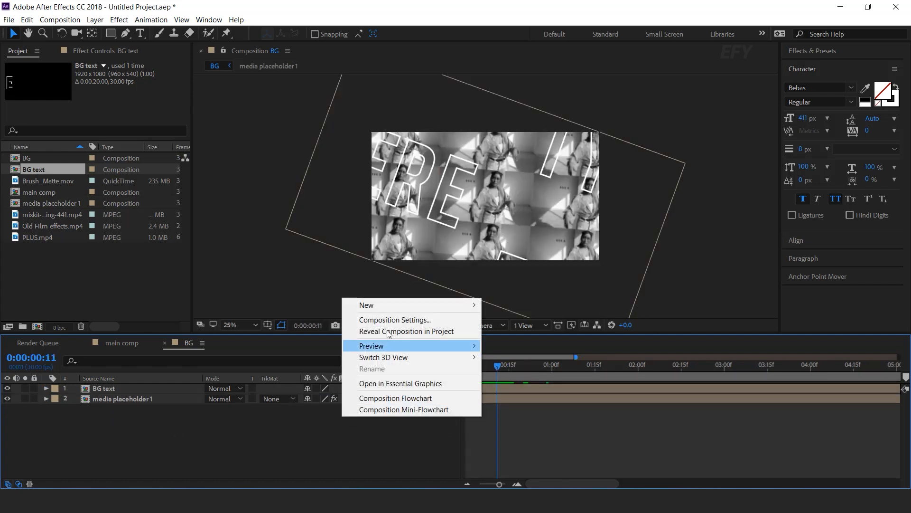
pyautogui.moveTo(437, 304)
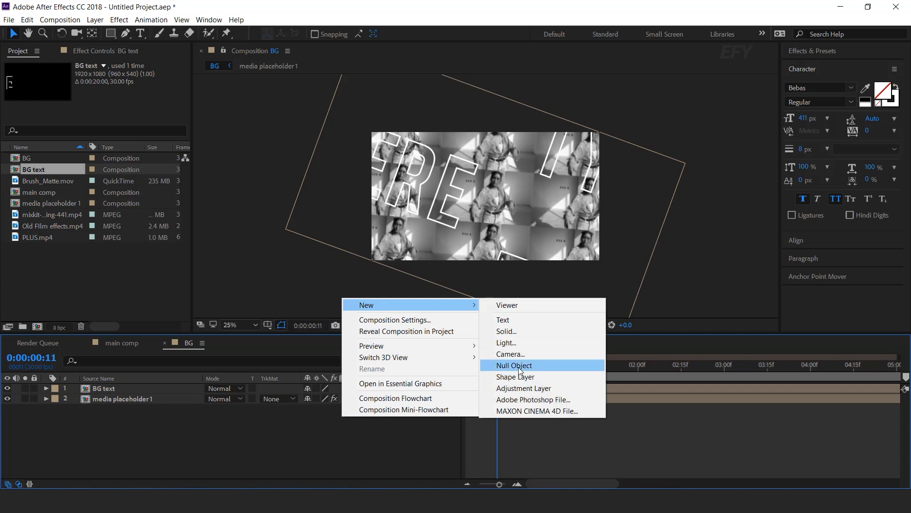
pyautogui.click(511, 331)
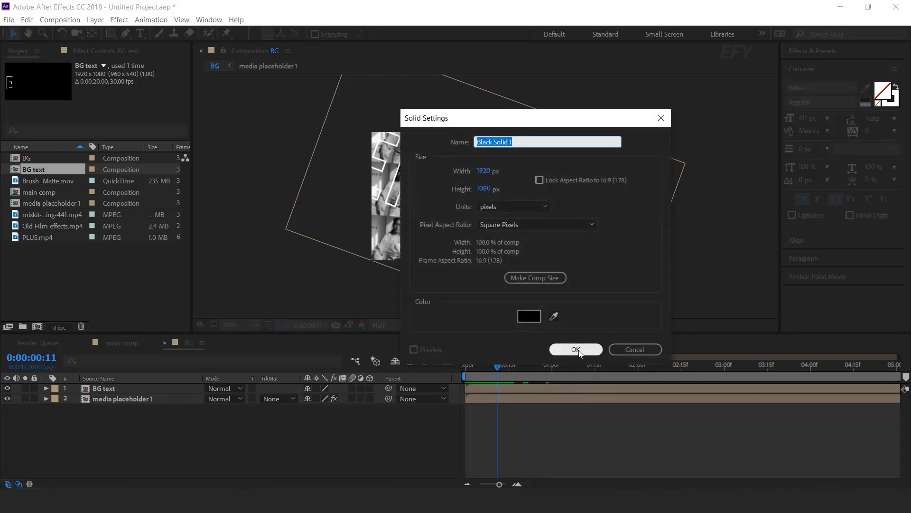
pyautogui.click(576, 350)
# Step: Apply the Fill effect to the black solid and set its color to a medium blue
pyautogui.hotkey('ctrl', 'space')
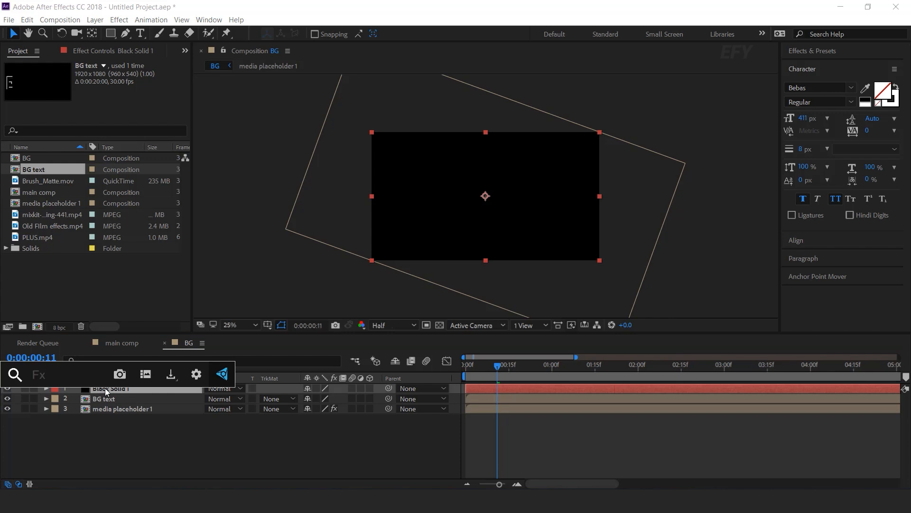
pyautogui.write('fil')
pyautogui.press('Escape')
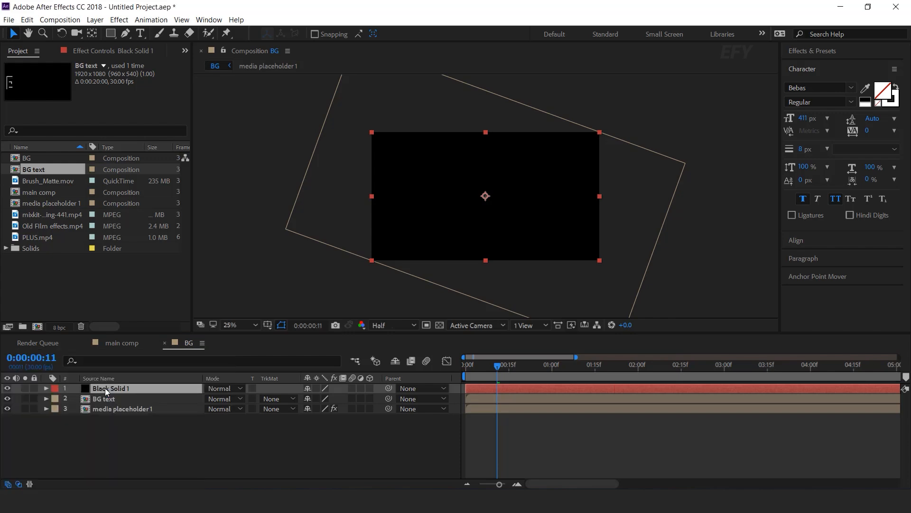
pyautogui.click(112, 106)
pyautogui.moveTo(190, 158); pyautogui.dragTo(157, 149)
pyautogui.click(284, 103)
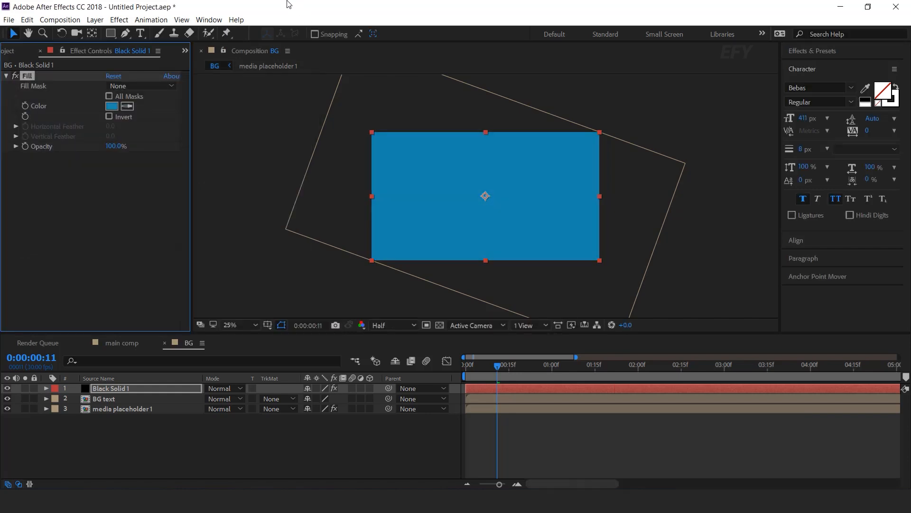
# Step: Set the blue solid's blending mode to Overlay so it tints the layers below
pyautogui.click(121, 389)
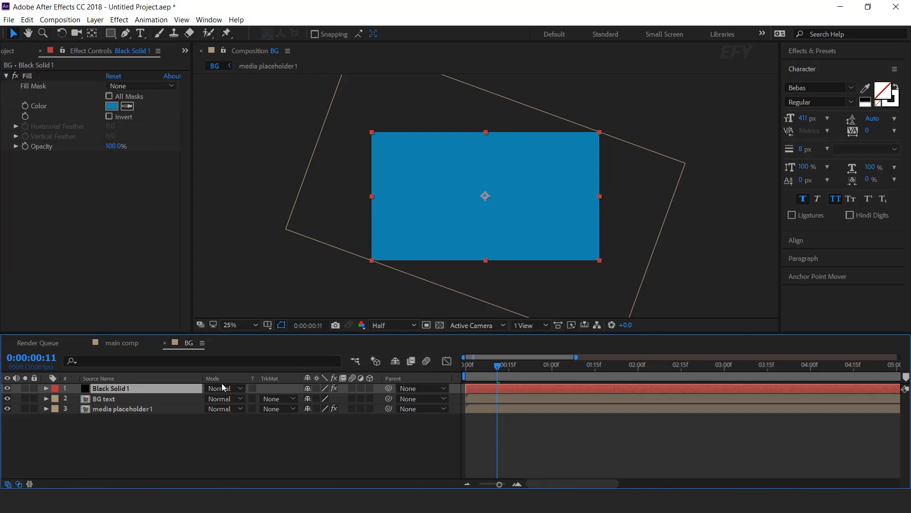
pyautogui.click(222, 386)
pyautogui.click(289, 258)
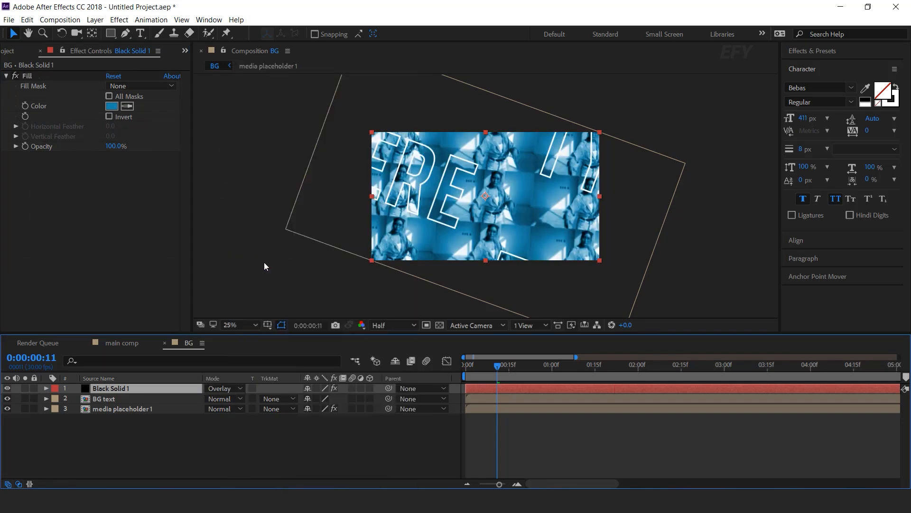
# Step: Preview the blue-tinted background with its outlined text from the start and return to 0:00:00:00
pyautogui.click(434, 445)
pyautogui.moveTo(477, 364); pyautogui.dragTo(444, 397)
pyautogui.press('space')
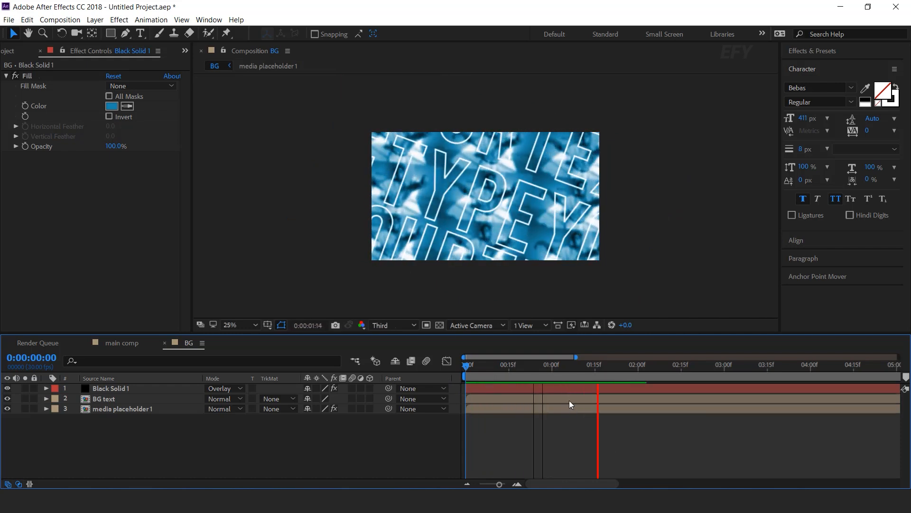
pyautogui.click(526, 367)
pyautogui.click(466, 367)
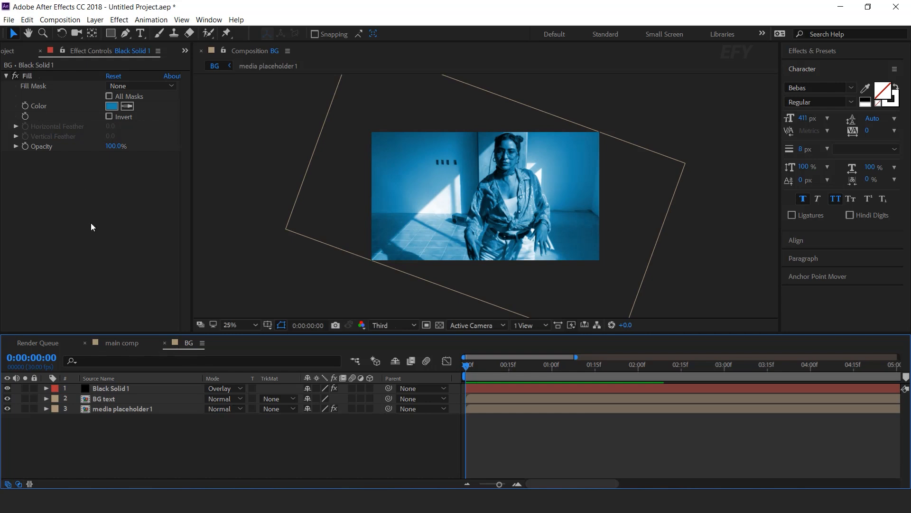
# Step: Add media placeholder 1 to the main comp and place the BG composition above it
pyautogui.click(17, 51)
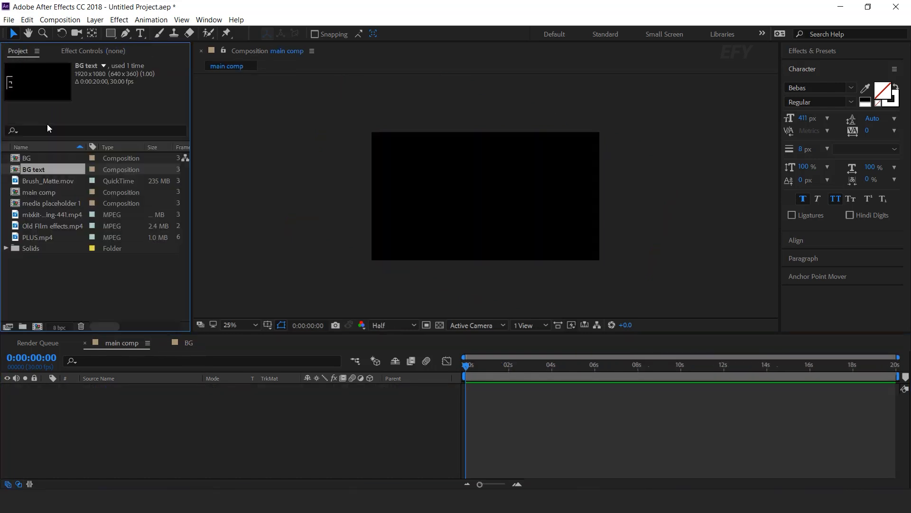
pyautogui.click(17, 205)
pyautogui.moveTo(71, 203); pyautogui.dragTo(120, 413)
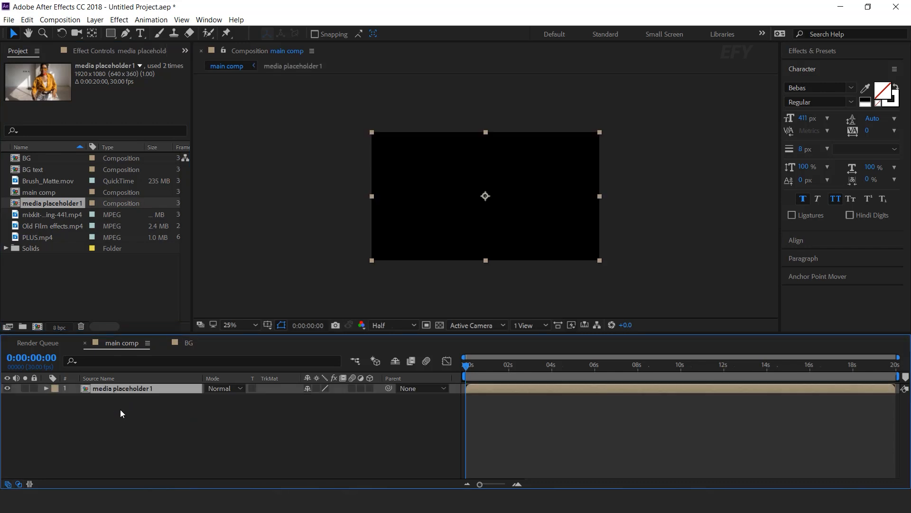
pyautogui.click(21, 162)
pyautogui.moveTo(79, 177); pyautogui.dragTo(156, 386)
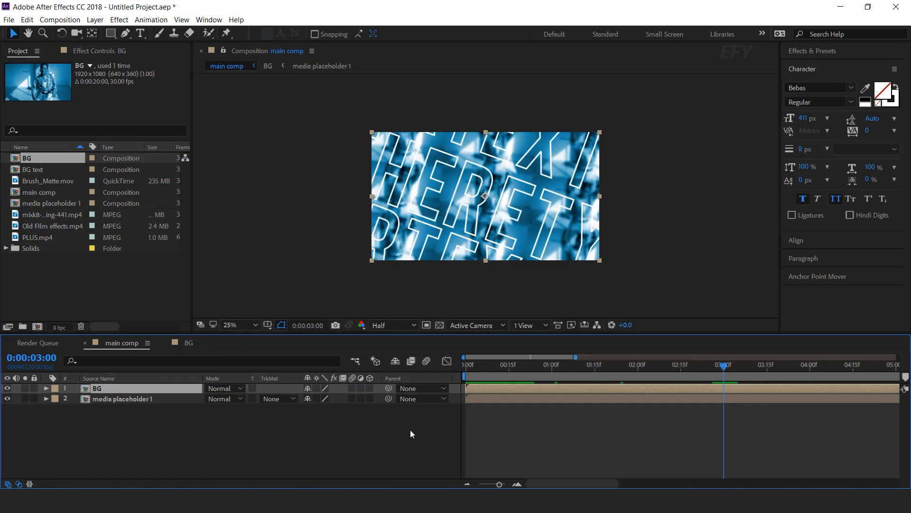
# Step: Shift the BG layer in the main comp so that its content starts at 0:00:03:00
pyautogui.moveTo(484, 367); pyautogui.dragTo(725, 367)
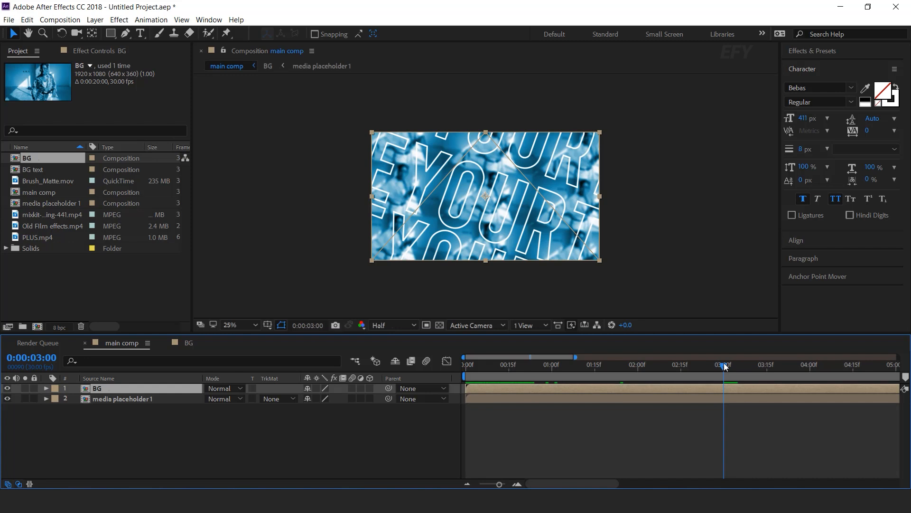
pyautogui.hotkey('alt', '[')
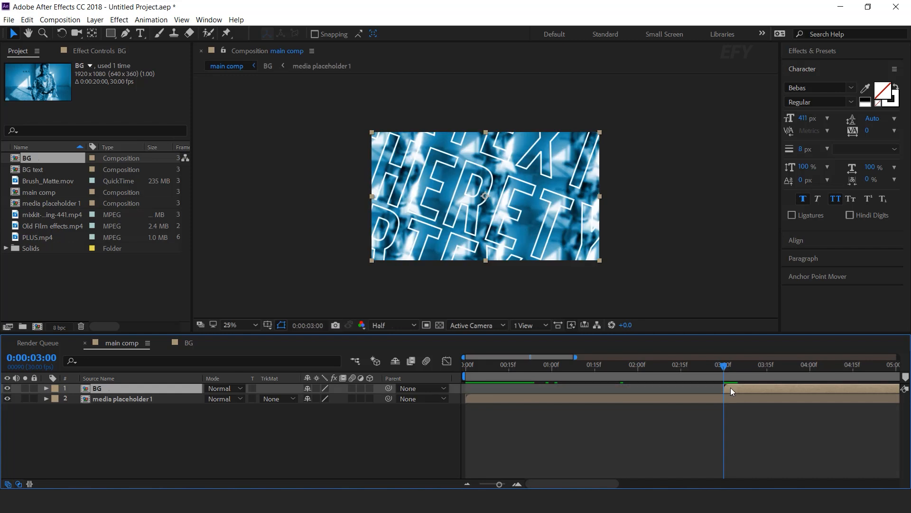
pyautogui.hscroll(3, 736, 391)
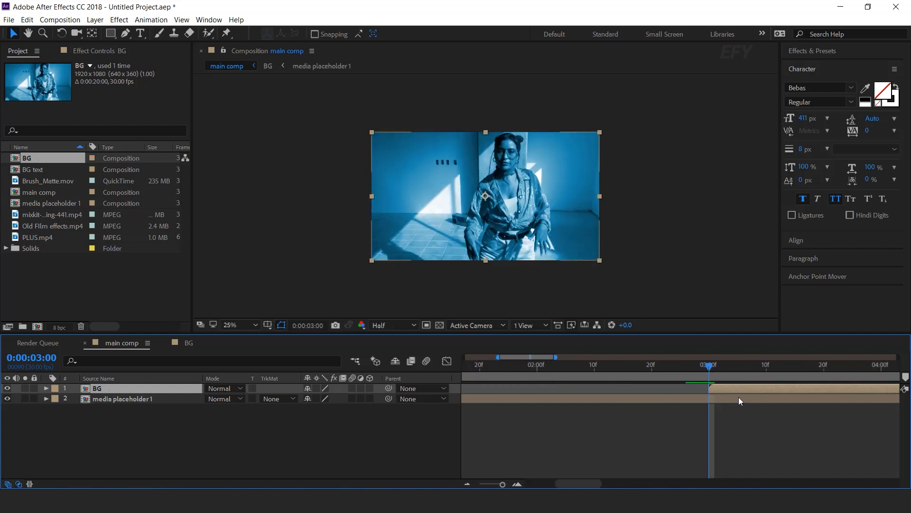
pyautogui.press('-')
pyautogui.press('-')
pyautogui.press('-')
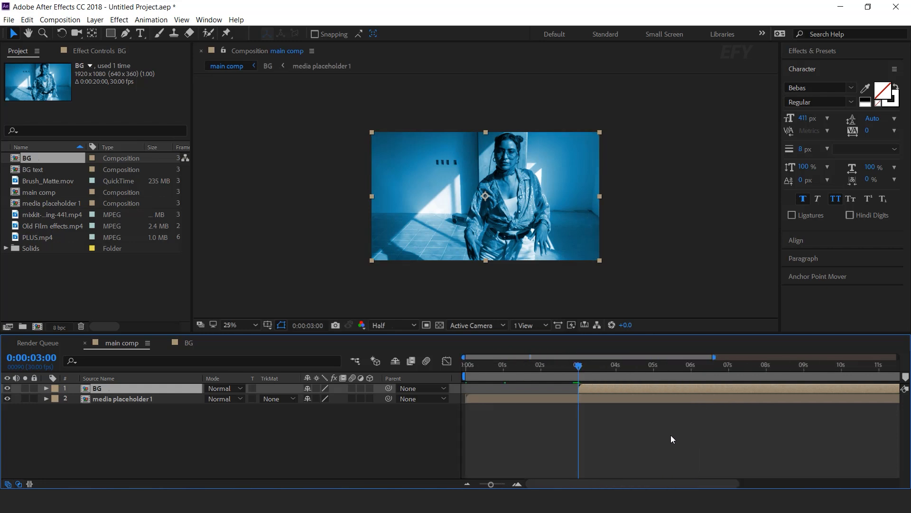
pyautogui.click(414, 440)
# Step: Create a new composition named media mask 1
pyautogui.click(47, 318)
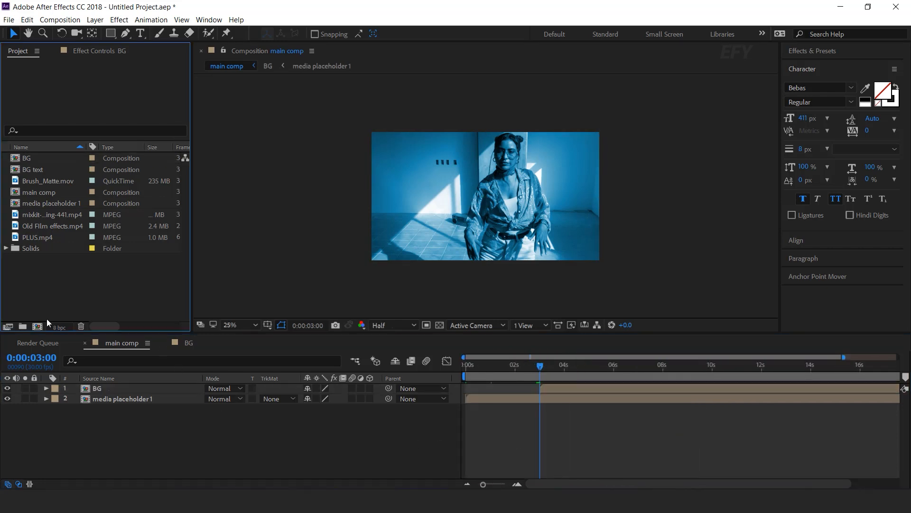
pyautogui.click(37, 326)
pyautogui.write('media mask 1')
pyautogui.press('Return')
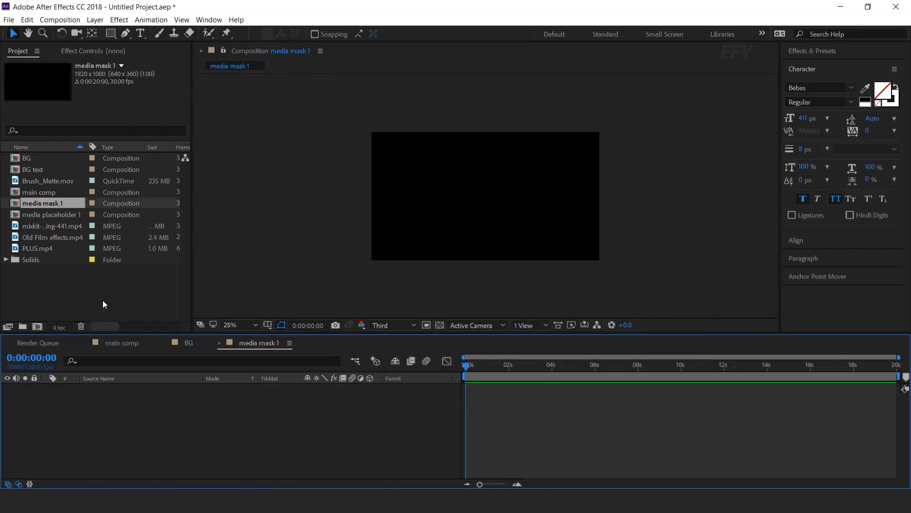
# Step: Add the media placeholder 1 composition as a layer in media mask 1
pyautogui.click(87, 272)
pyautogui.click(13, 217)
pyautogui.moveTo(20, 218); pyautogui.dragTo(190, 403)
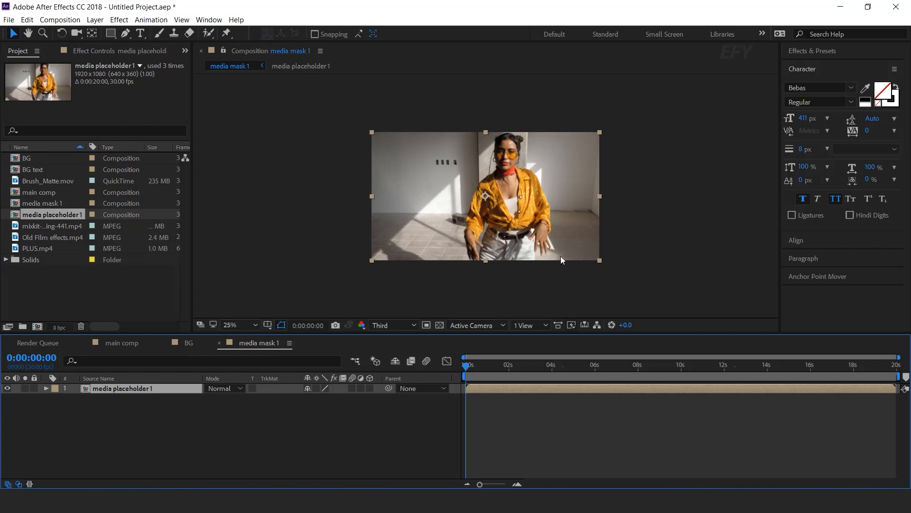
# Step: At 0:00:03:00, trace a closed Pen tool mask around the dancer's outline on the media placeholder 1 layer, including her raised arms
pyautogui.click(518, 483)
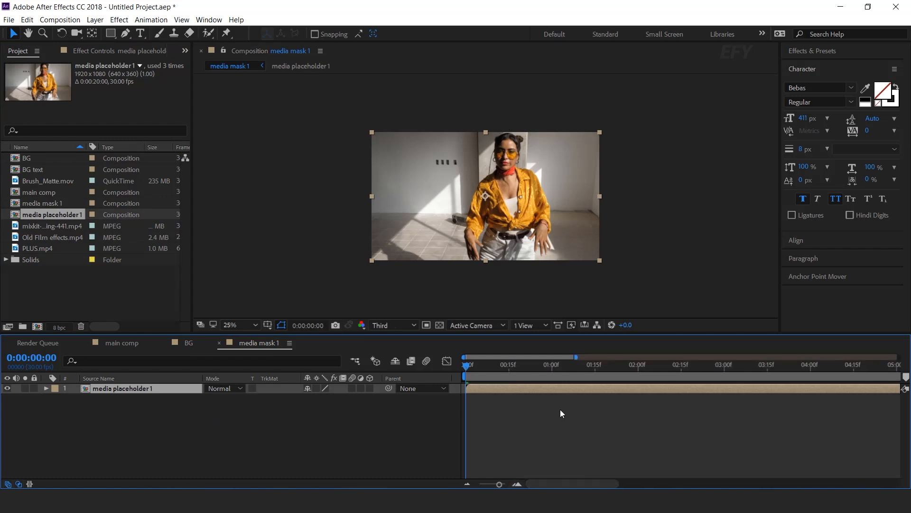
pyautogui.click(724, 368)
pyautogui.press(';')
pyautogui.click(126, 34)
pyautogui.scroll(6, 480, 270)
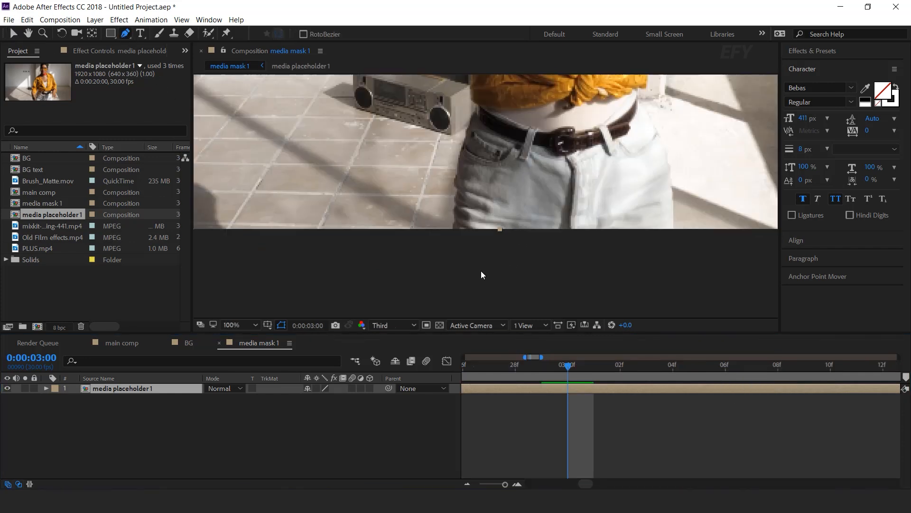
pyautogui.click(461, 283)
pyautogui.click(468, 216)
pyautogui.click(469, 179)
pyautogui.moveTo(459, 118); pyautogui.dragTo(436, 263)
pyautogui.click(459, 201)
pyautogui.click(470, 170)
pyautogui.moveTo(439, 102); pyautogui.dragTo(442, 186)
pyautogui.moveTo(461, 147); pyautogui.dragTo(459, 135)
pyautogui.moveTo(449, 89); pyautogui.dragTo(484, 166)
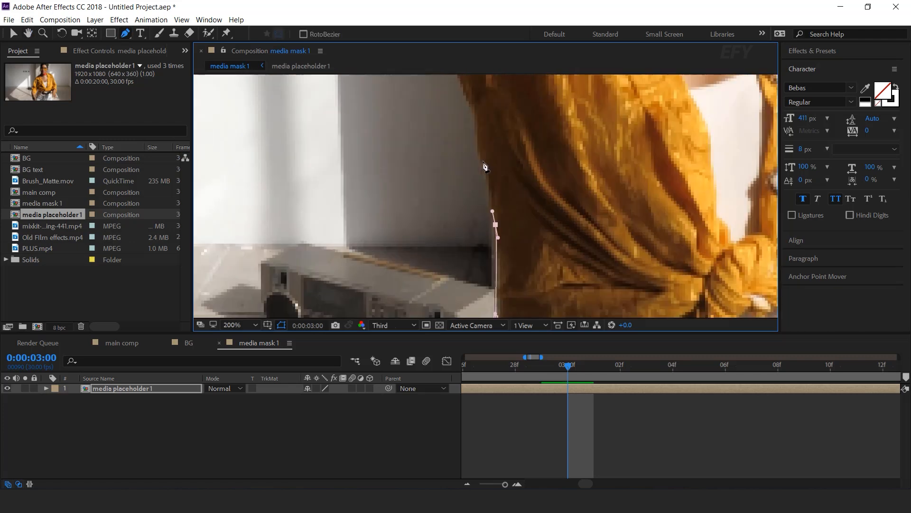
pyautogui.moveTo(478, 119); pyautogui.dragTo(472, 105)
pyautogui.moveTo(444, 97); pyautogui.dragTo(503, 226)
pyautogui.click(507, 175)
pyautogui.click(480, 122)
pyautogui.moveTo(430, 104); pyautogui.dragTo(573, 245)
pyautogui.moveTo(591, 251); pyautogui.dragTo(579, 241)
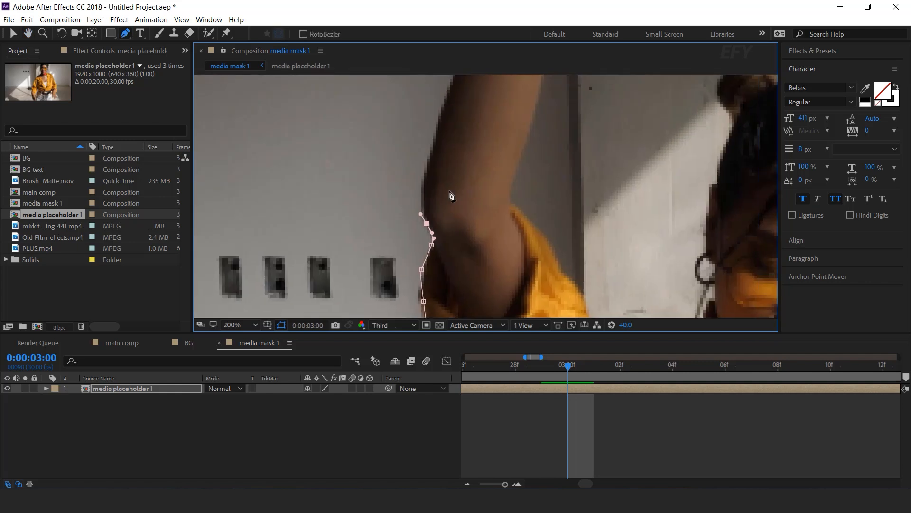
pyautogui.scroll(-4, 549, 190)
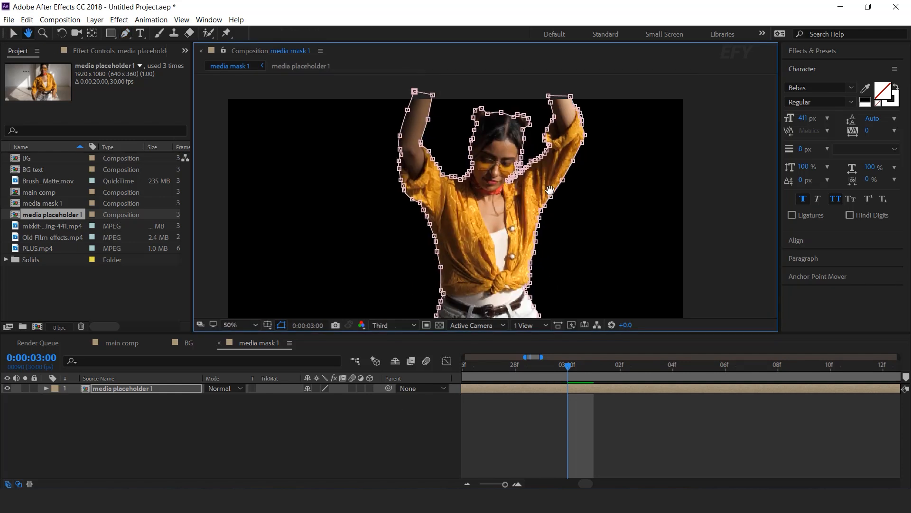
# Step: Set Mask 1 on the media placeholder 1 layer to an expansion of -3 pixels and feather its edge
pyautogui.moveTo(550, 190); pyautogui.dragTo(558, 165)
pyautogui.click(119, 389)
pyautogui.press('m')
pyautogui.press('m')
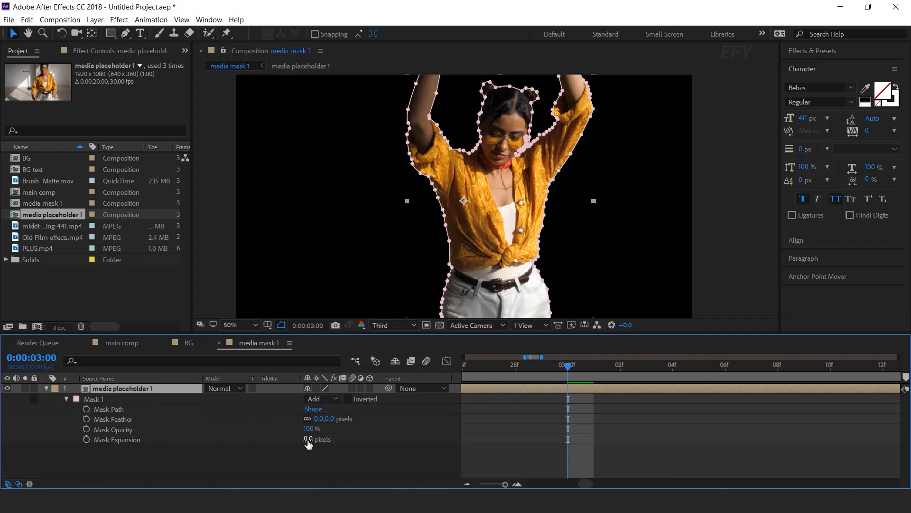
pyautogui.write('-3')
pyautogui.press('Return')
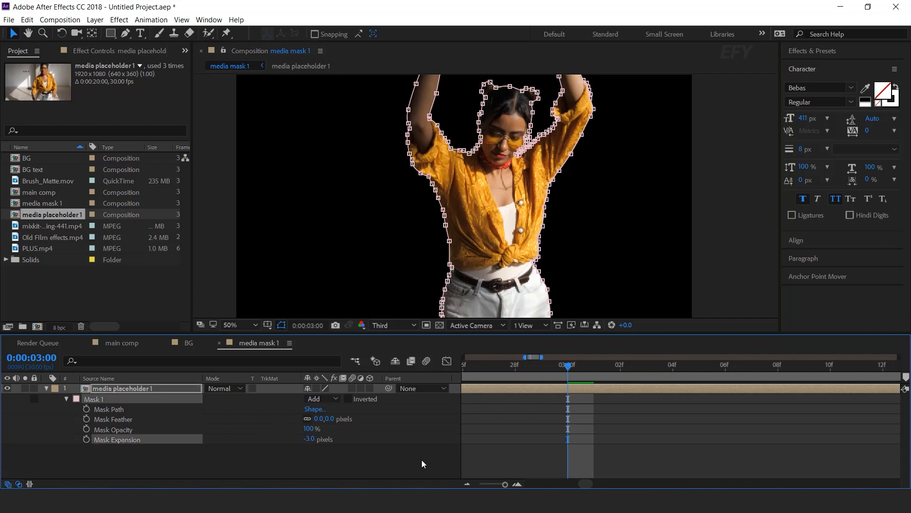
pyautogui.click(330, 419)
pyautogui.press('Return')
pyautogui.click(383, 455)
pyautogui.click(46, 389)
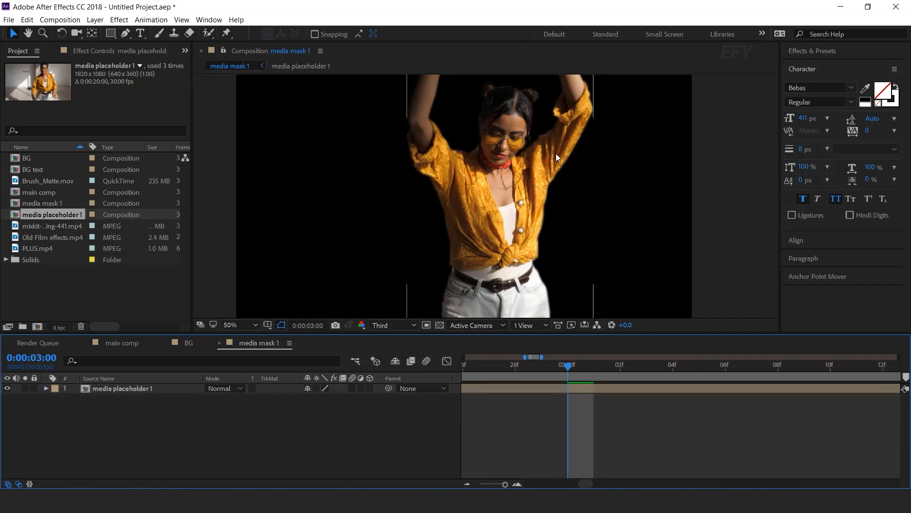
# Step: Add the media mask 1 composition to the main comp as the top layer, above BG
pyautogui.click(122, 342)
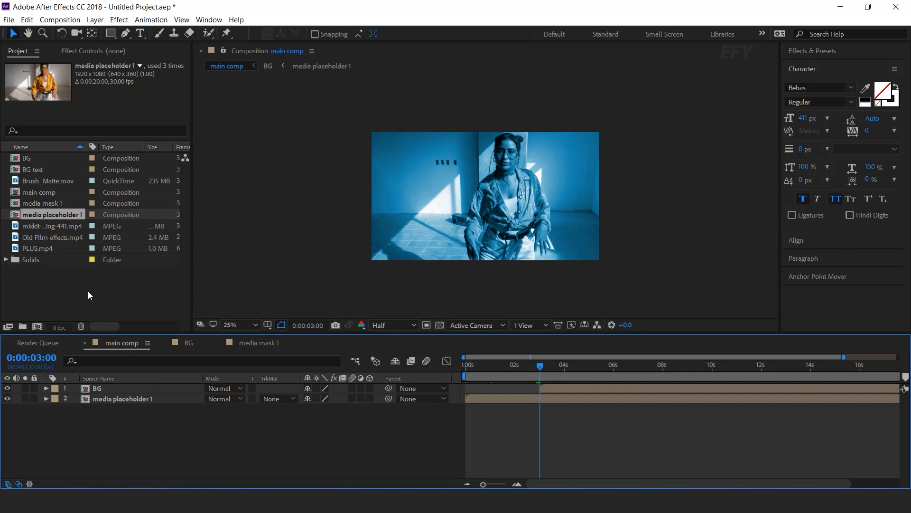
pyautogui.click(88, 292)
pyautogui.click(25, 203)
pyautogui.moveTo(15, 208); pyautogui.dragTo(143, 387)
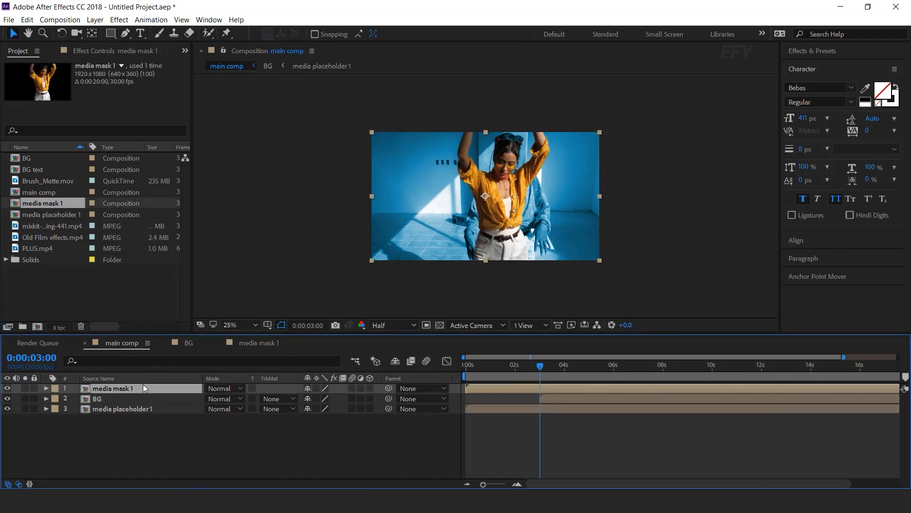
# Step: Trim the media mask 1 layer in the main comp so that it starts at 0:00:03:00
pyautogui.scroll(2, 474, 418)
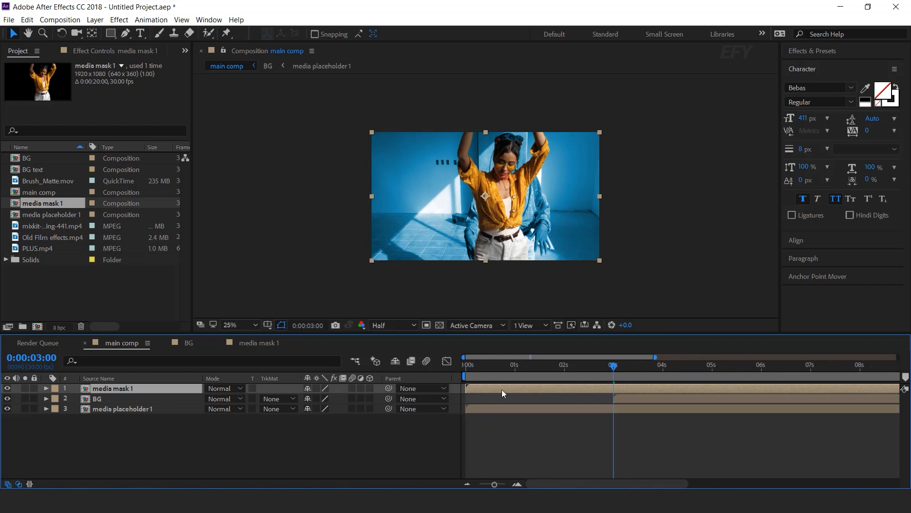
pyautogui.hotkey('alt', '[')
pyautogui.click(645, 428)
# Step: Freeze the media mask 1 layer on its frame at 0:00:03:00 with Freeze Frame
pyautogui.click(632, 387)
pyautogui.press(';')
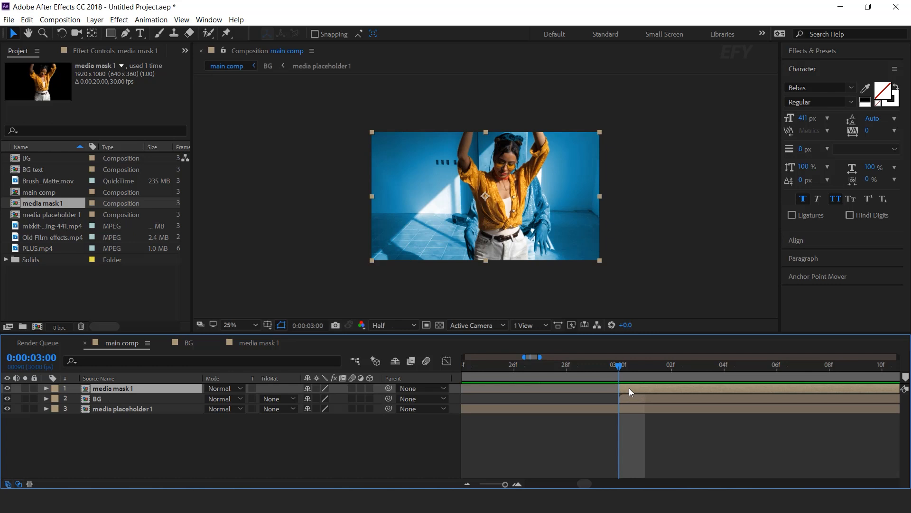
pyautogui.rightClick(629, 388)
pyautogui.moveTo(665, 123)
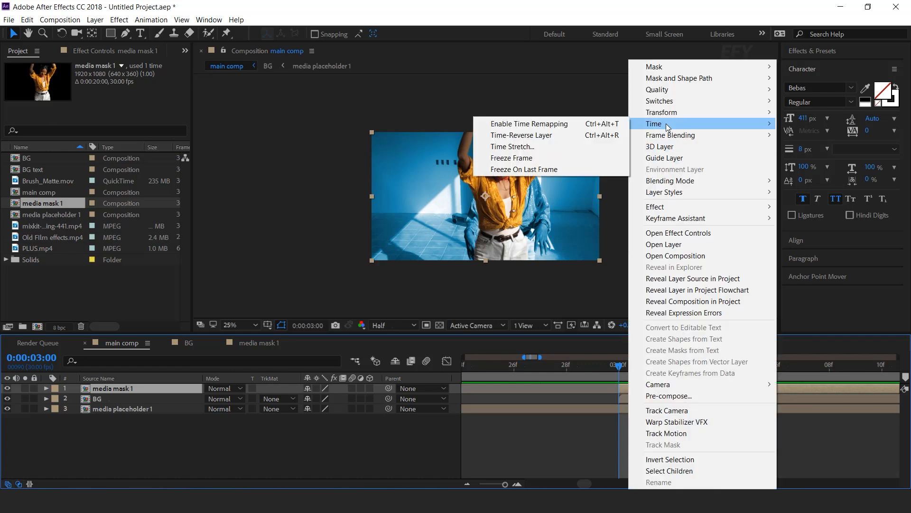
pyautogui.click(511, 158)
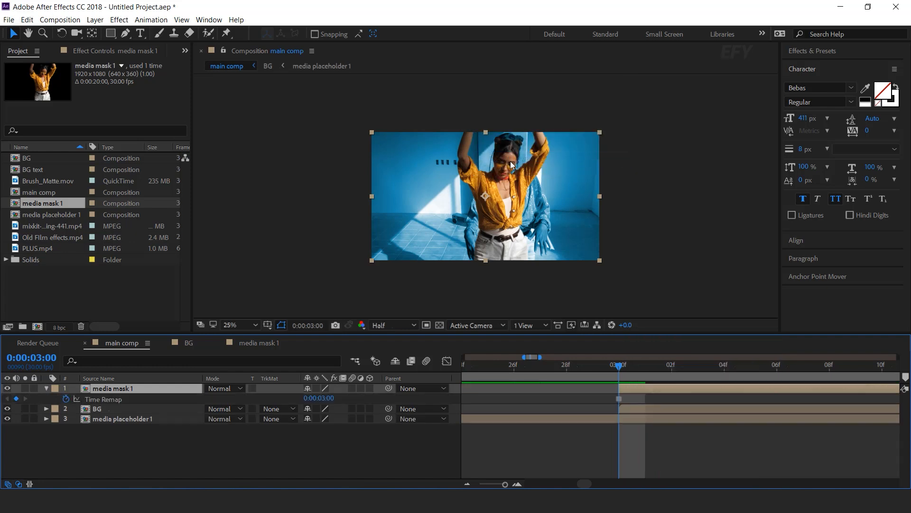
# Step: Play the main comp across the cut to the frozen cutout, then return to 0:00:03:00
pyautogui.scroll(-2, 649, 442)
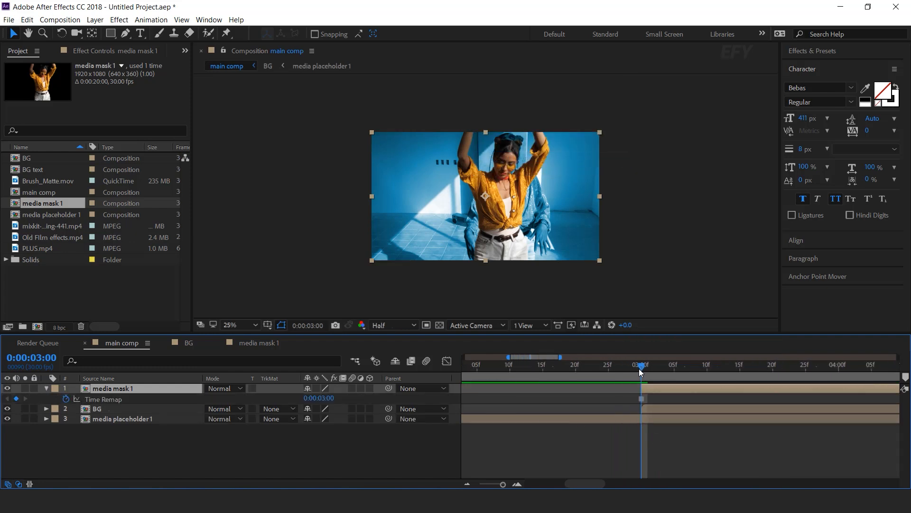
pyautogui.click(615, 366)
pyautogui.press('space')
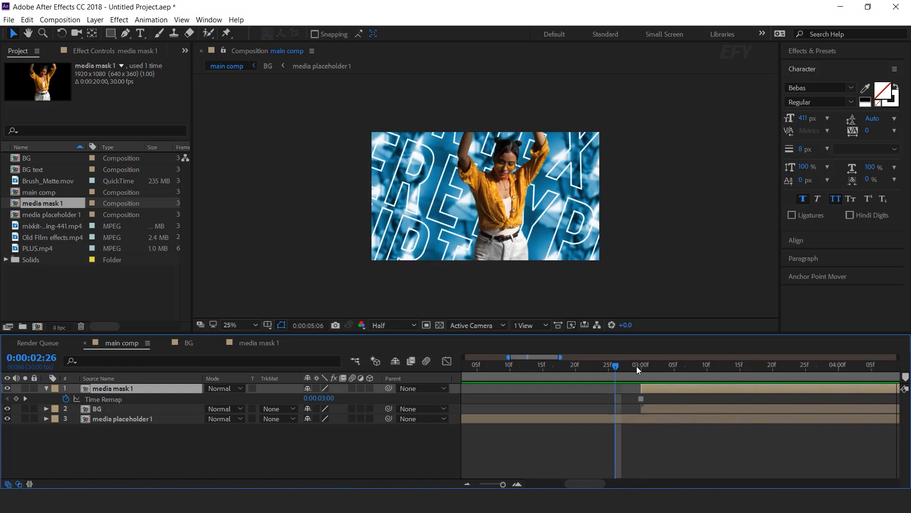
pyautogui.moveTo(661, 369); pyautogui.dragTo(483, 373)
pyautogui.scroll(-2, 707, 451)
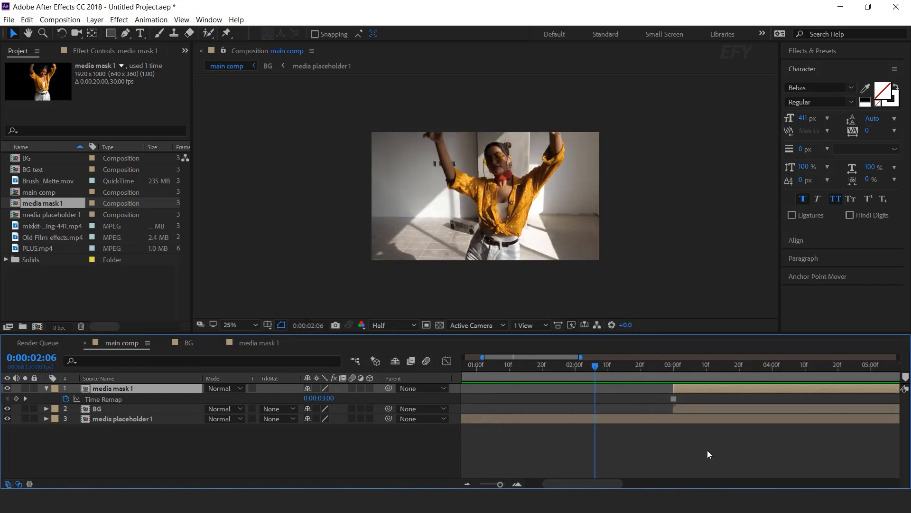
pyautogui.press('space')
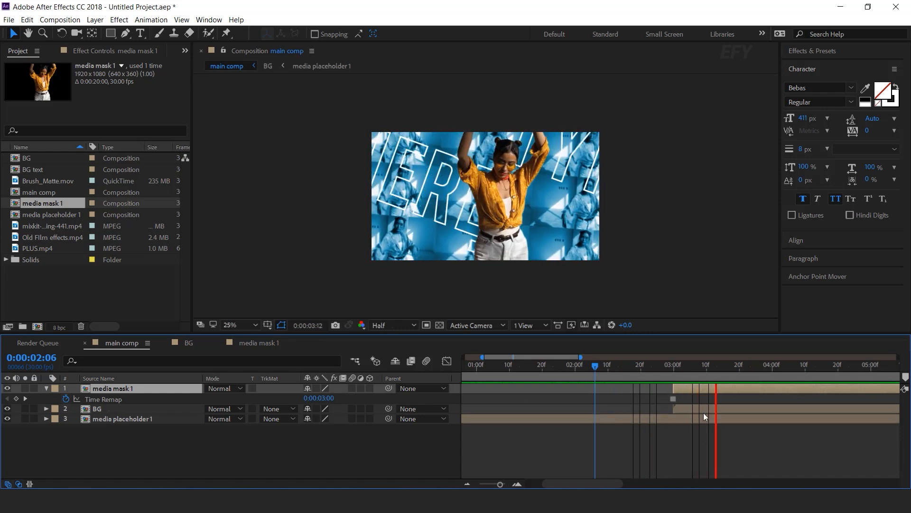
pyautogui.moveTo(676, 369)
pyautogui.mouseDown()
pyautogui.moveTo(773, 371)
pyautogui.moveTo(673, 375)
pyautogui.mouseUp()
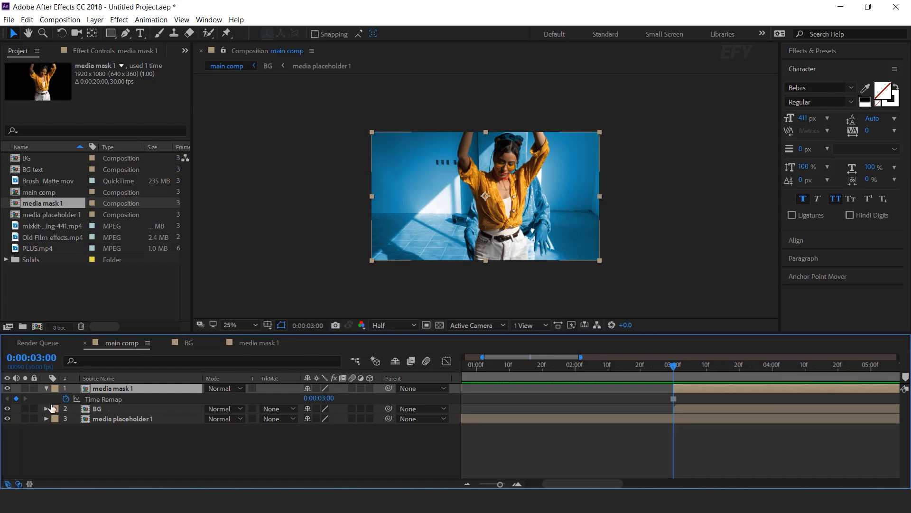
# Step: Collapse the media mask 1 layer's properties and make it a 3D layer
pyautogui.click(46, 388)
pyautogui.click(146, 413)
pyautogui.click(119, 385)
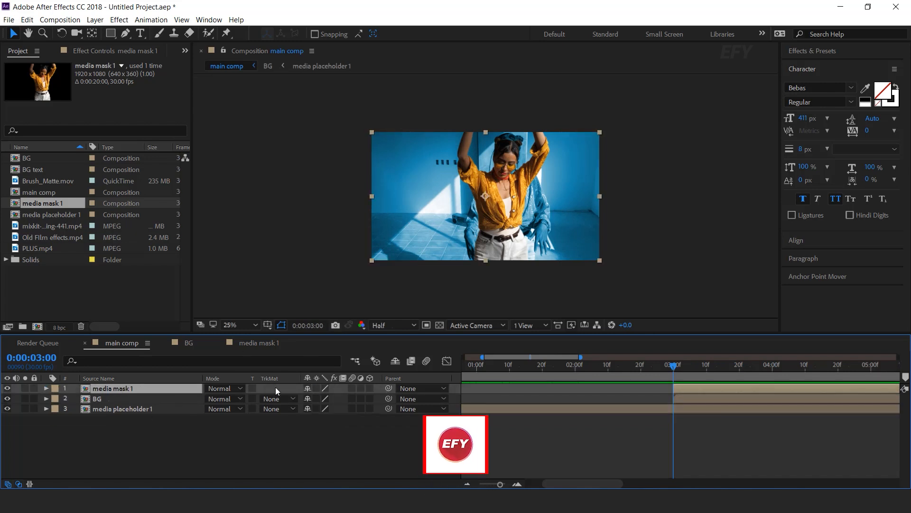
pyautogui.click(371, 389)
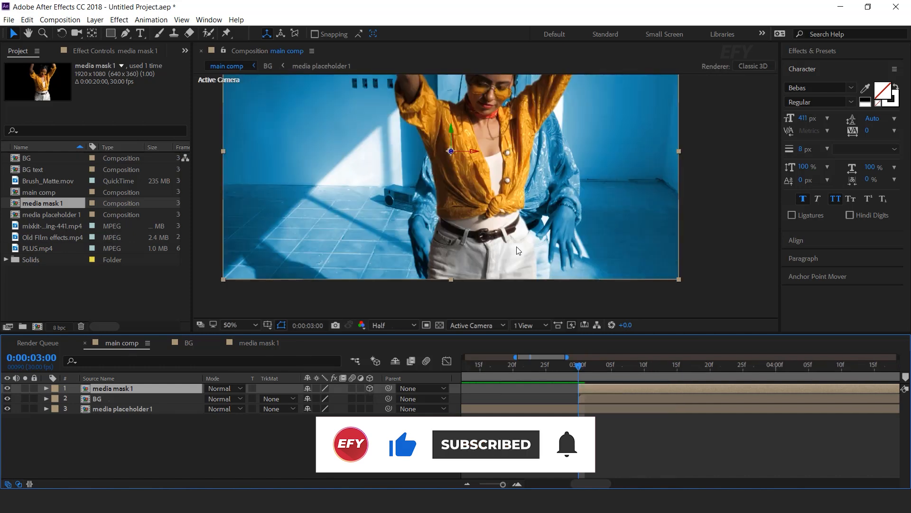
# Step: Move the media mask 1 layer's anchor point to the dancer's waist, just above the knot of her shirt
pyautogui.click(163, 432)
pyautogui.click(120, 388)
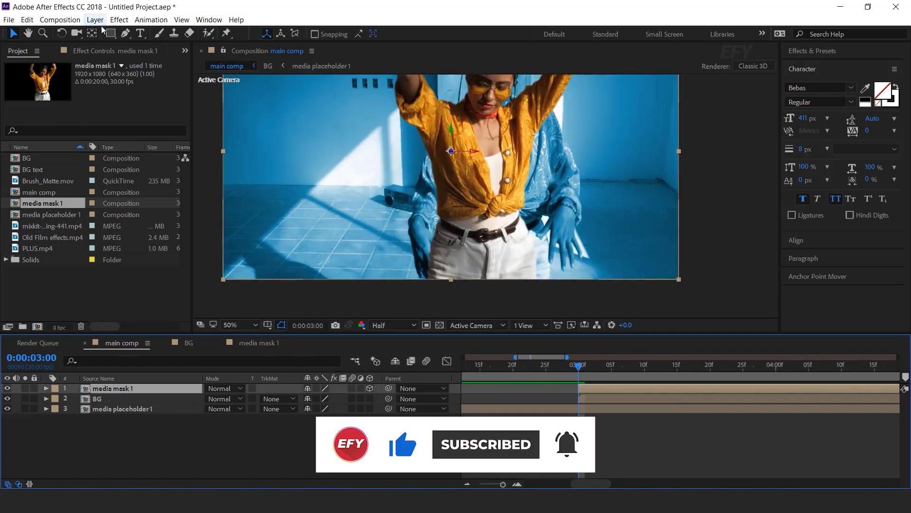
pyautogui.scroll(1, 488, 165)
pyautogui.press('space')
pyautogui.moveTo(524, 100); pyautogui.dragTo(468, 245)
pyautogui.scroll(-1, 475, 203)
pyautogui.press('y')
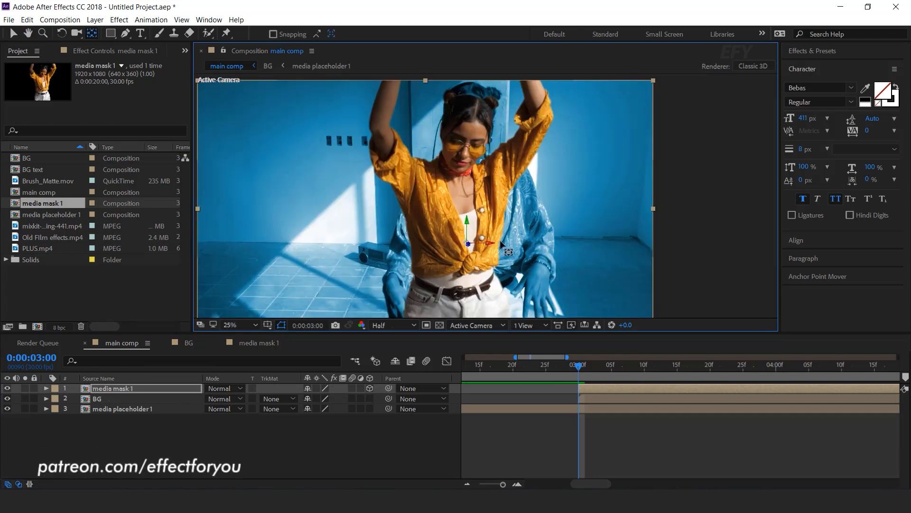
pyautogui.press(',')
# Step: Duplicate the media mask 1 layer and apply the Fill effect to the lower copy
pyautogui.click(130, 388)
pyautogui.hotkey('ctrl', 'd')
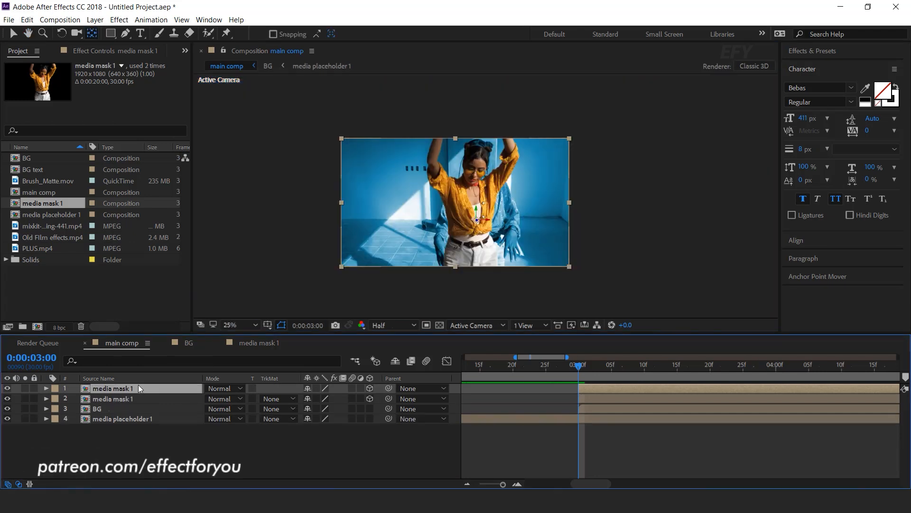
pyautogui.click(132, 398)
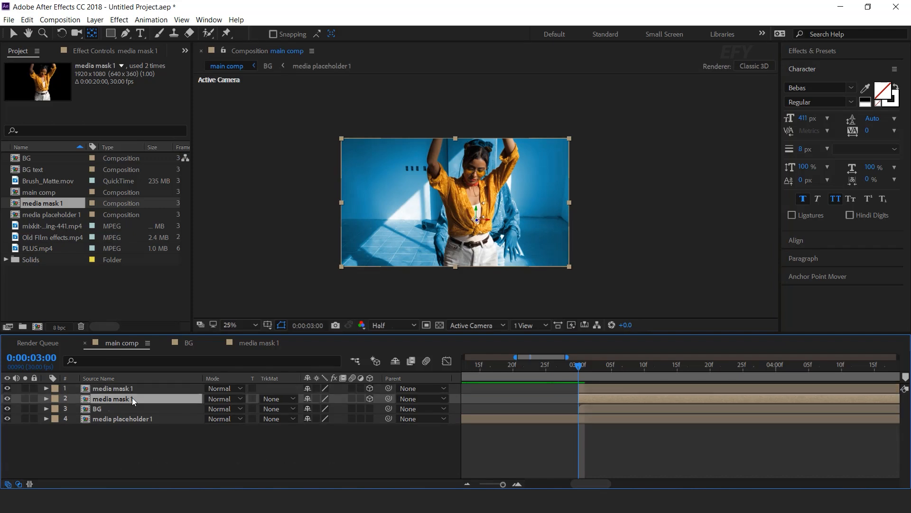
pyautogui.hotkey('ctrl', 'space')
pyautogui.write('fil')
pyautogui.press('Return')
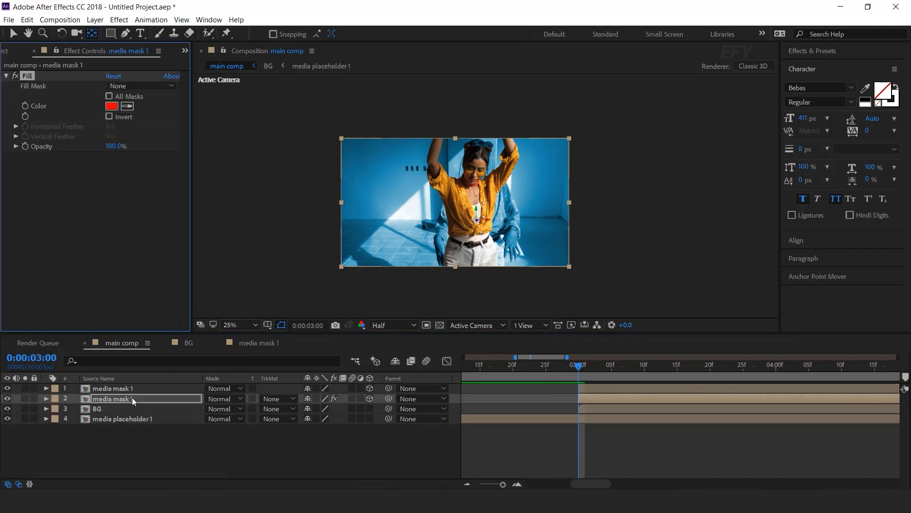
# Step: Change the Fill effect's color on the lower media mask 1 copy to white
pyautogui.click(113, 107)
pyautogui.click(34, 110)
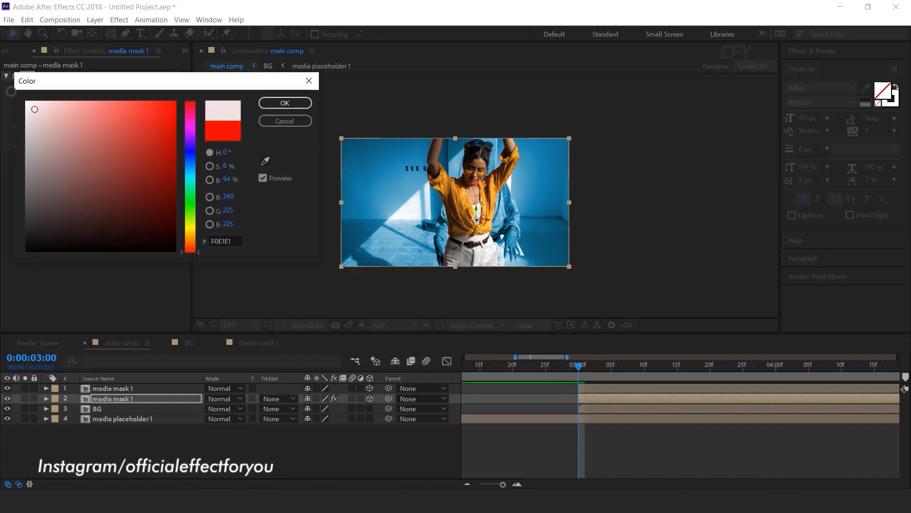
pyautogui.click(285, 102)
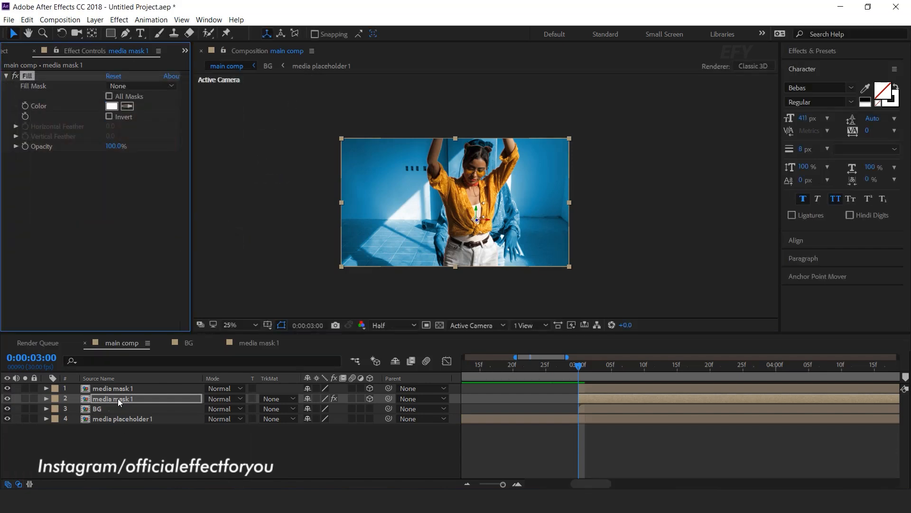
# Step: Apply the Venetian Blinds effect to the lower media mask 1 copy
pyautogui.hotkey('ctrl', 'space')
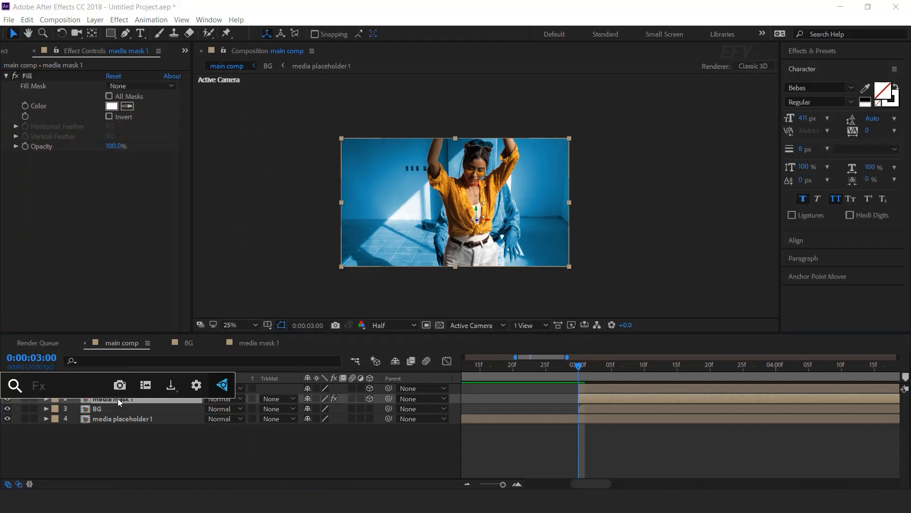
pyautogui.write('vene')
pyautogui.click(77, 396)
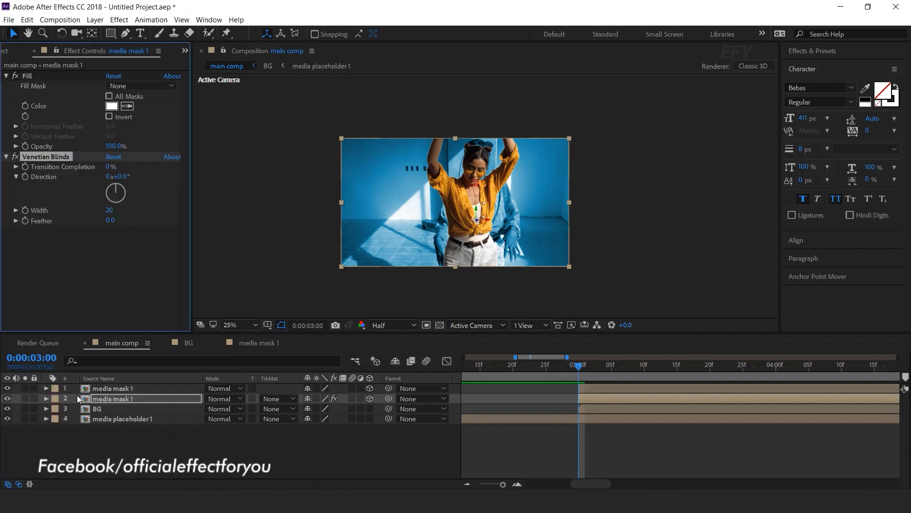
# Step: Set the Venetian Blinds effect to a transition completion of 16%, a direction of 45° and a width of 15
pyautogui.click(111, 167)
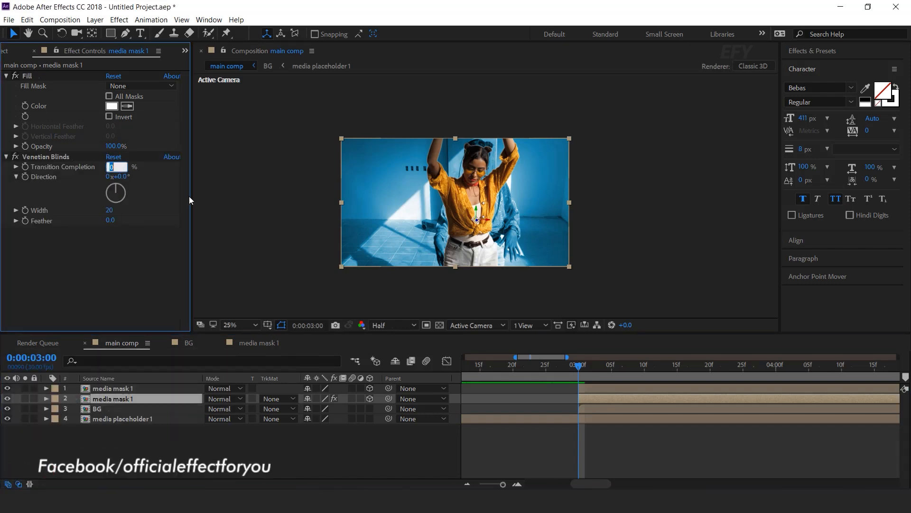
pyautogui.write('16')
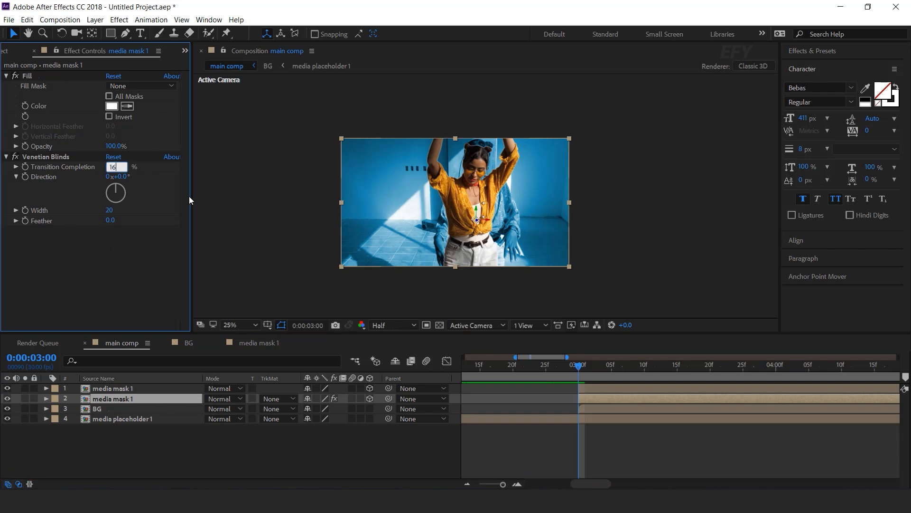
pyautogui.press('Return')
pyautogui.click(121, 177)
pyautogui.write('45')
pyautogui.press('Return')
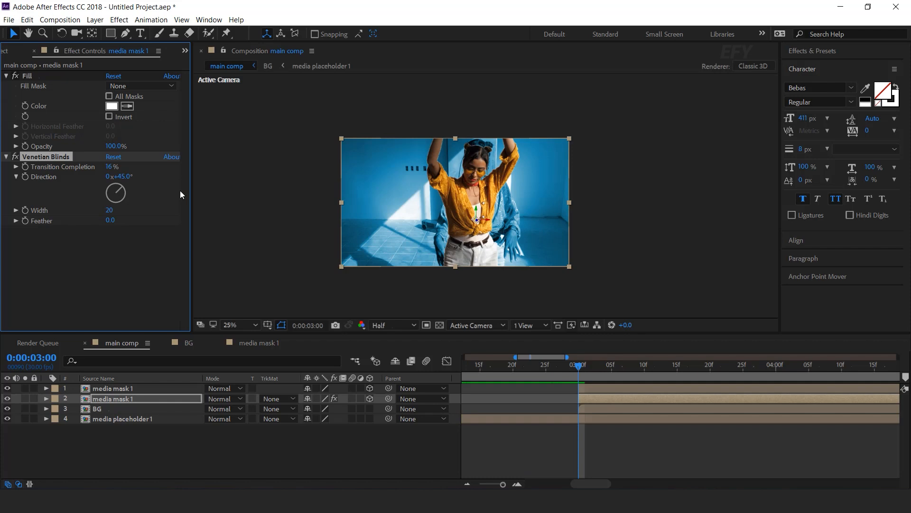
pyautogui.click(110, 210)
pyautogui.write('15')
pyautogui.press('Return')
# Step: Scale the lower media mask 1 copy to 105% so its stripes outline the dancer
pyautogui.click(118, 398)
pyautogui.press('s')
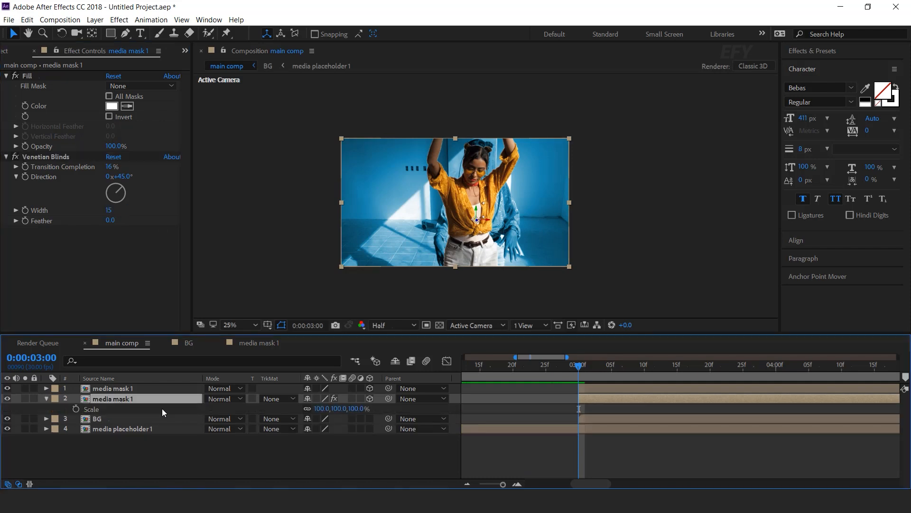
pyautogui.click(356, 410)
pyautogui.write('105')
pyautogui.press('Return')
pyautogui.click(425, 455)
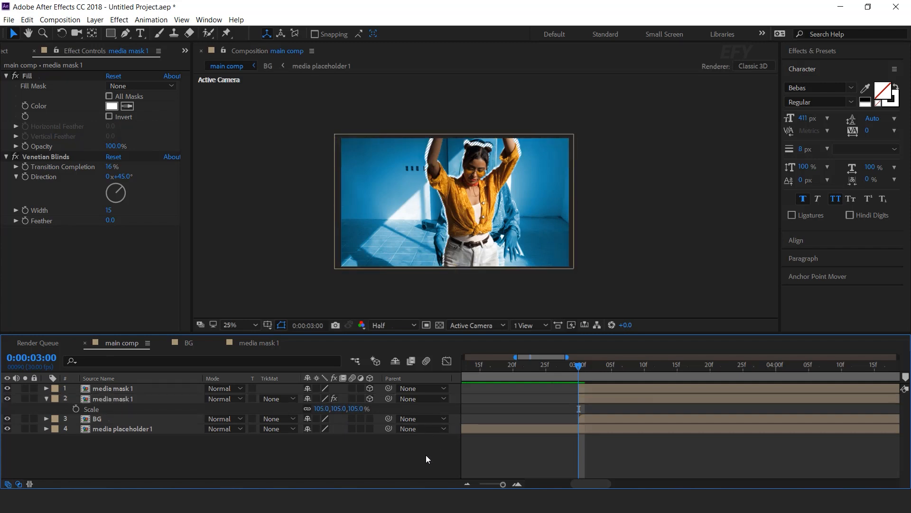
pyautogui.scroll(1, 482, 139)
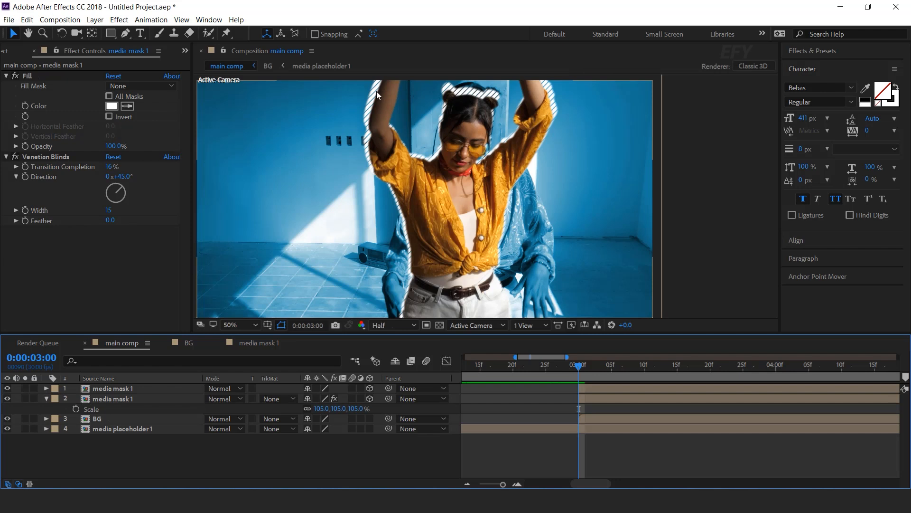
pyautogui.click(46, 398)
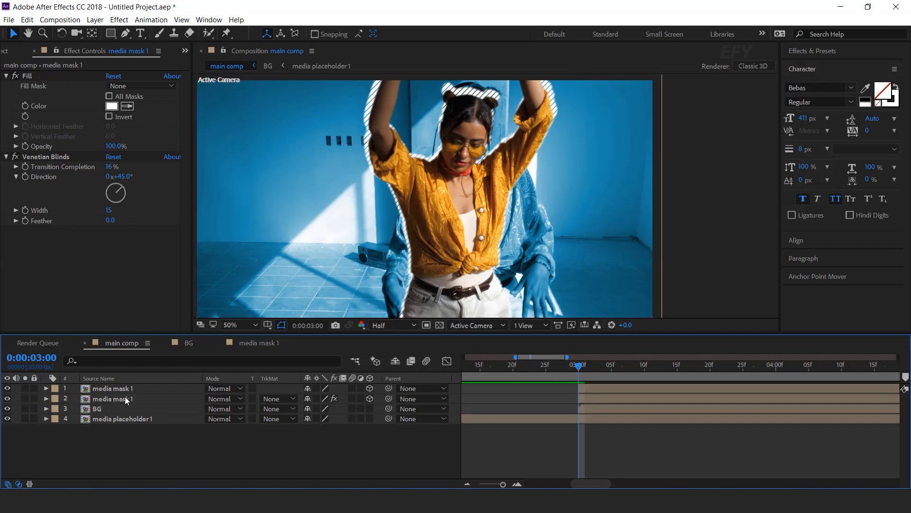
pyautogui.scroll(-1, 486, 170)
# Step: Apply the Tint effect to the upper media mask 1 layer
pyautogui.click(127, 388)
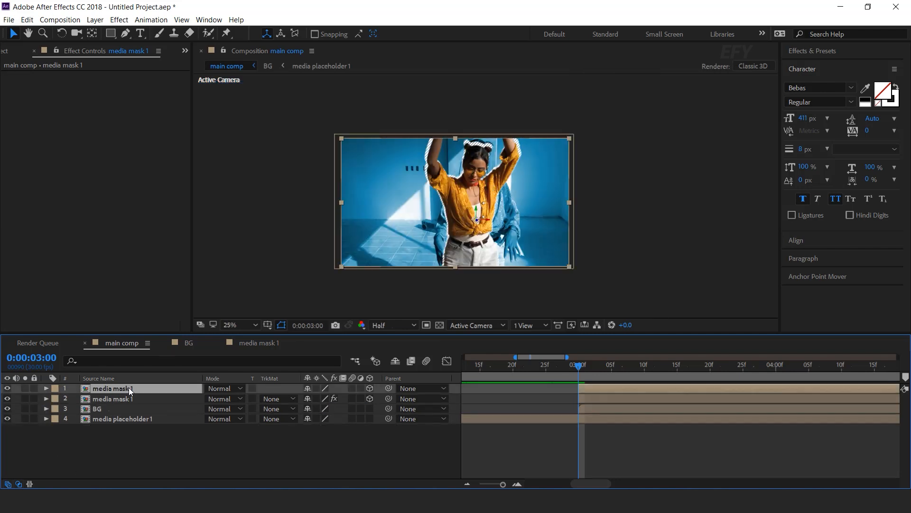
pyautogui.hotkey('ctrl', 'space')
pyautogui.write('tint')
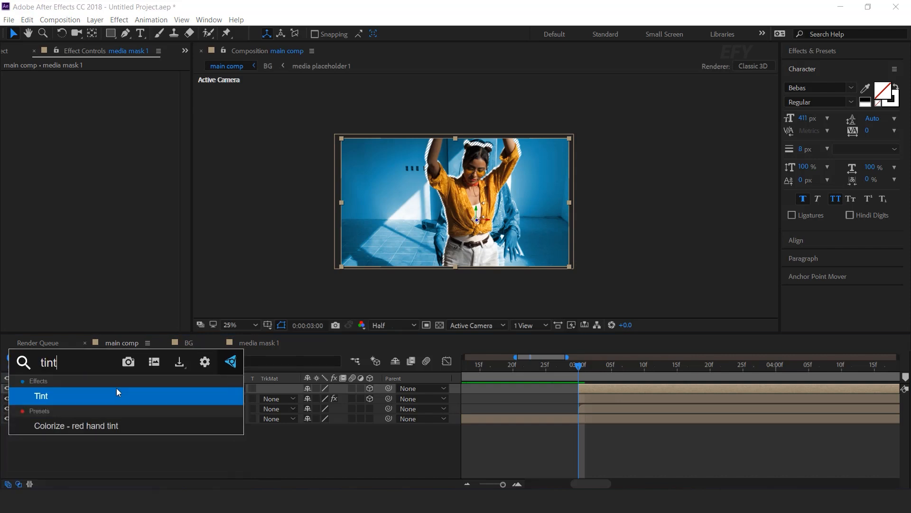
pyautogui.press('Return')
pyautogui.click(116, 388)
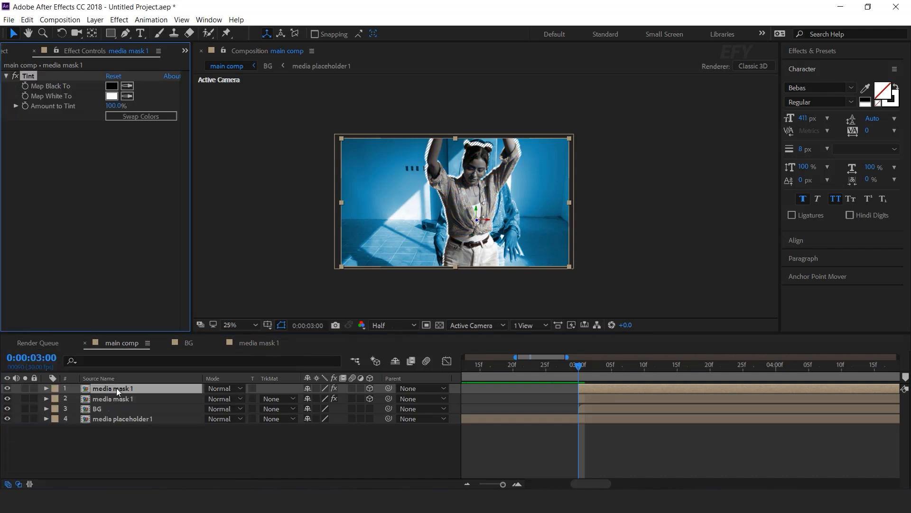
# Step: Apply Brightness & Contrast to the upper media mask 1 layer with a brightness of 10 and a contrast of 20
pyautogui.hotkey('ctrl', 'space')
pyautogui.press('Return')
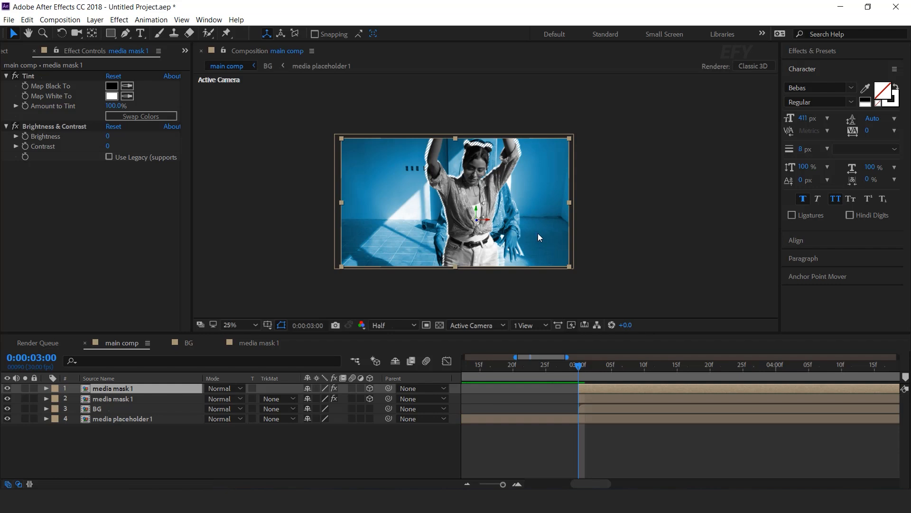
pyautogui.press('.')
pyautogui.click(109, 138)
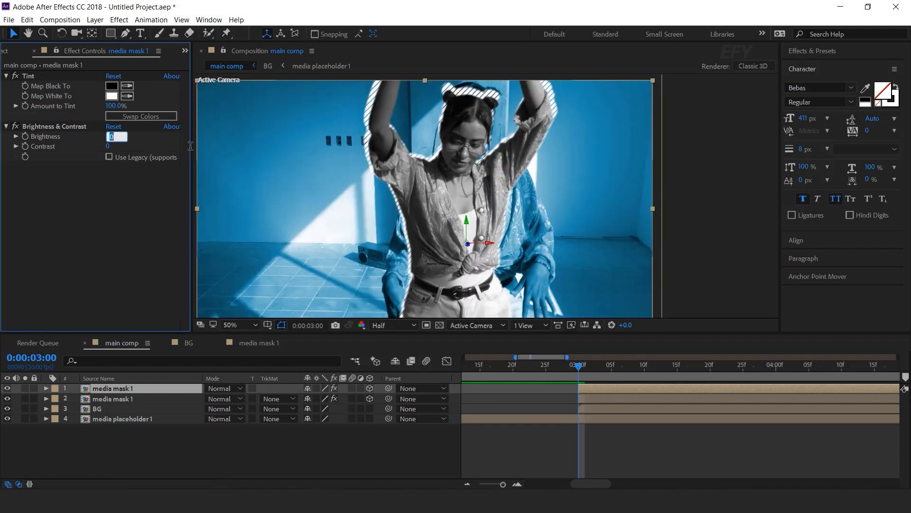
pyautogui.press('Return')
pyautogui.click(109, 147)
pyautogui.write('20')
pyautogui.press('Return')
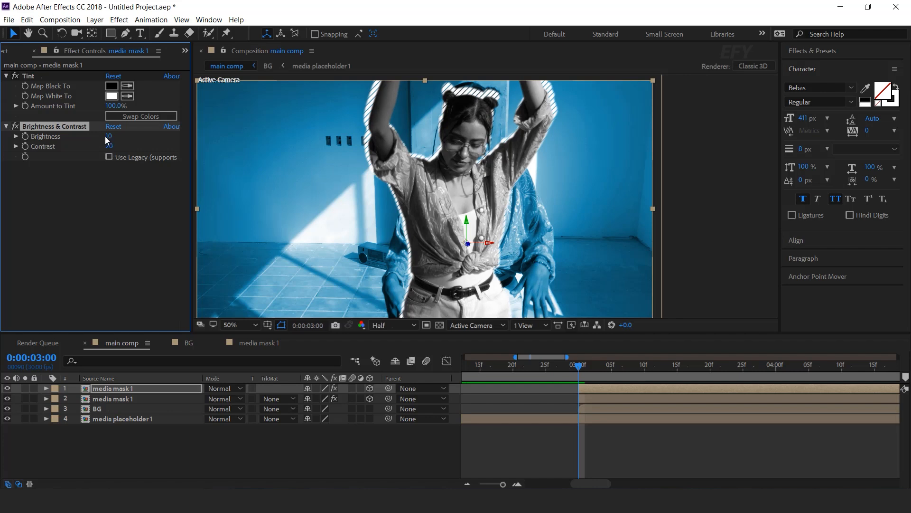
# Step: Add the Noise effect to the upper media mask 1 layer with color noise off and an amount of 6%
pyautogui.click(113, 386)
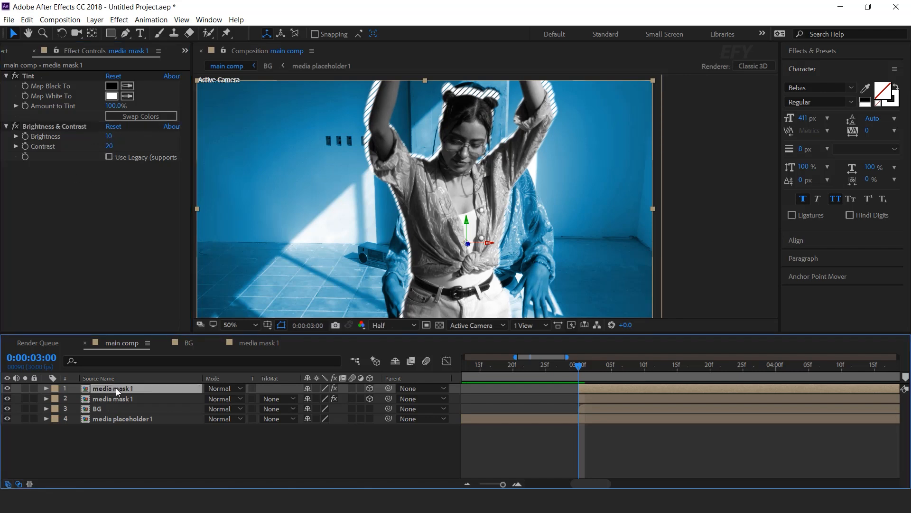
pyautogui.hotkey('ctrl', 'space')
pyautogui.write('nois')
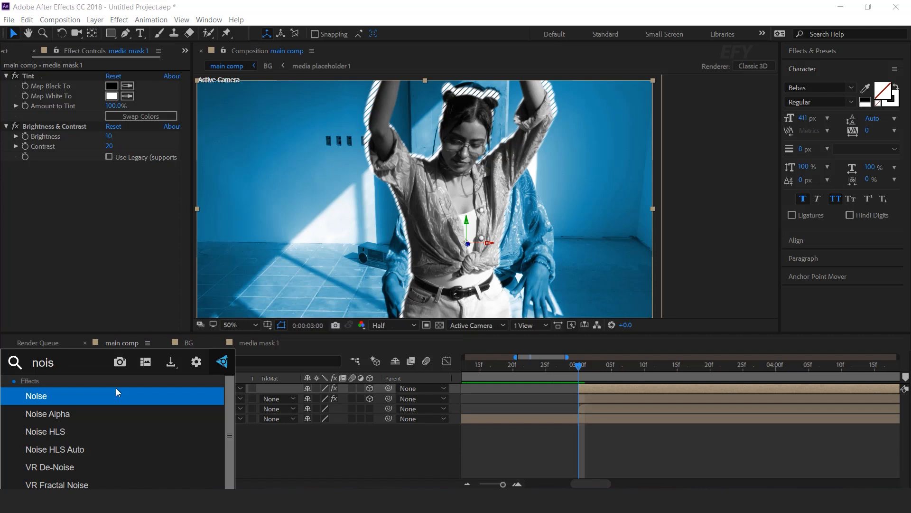
pyautogui.press('Return')
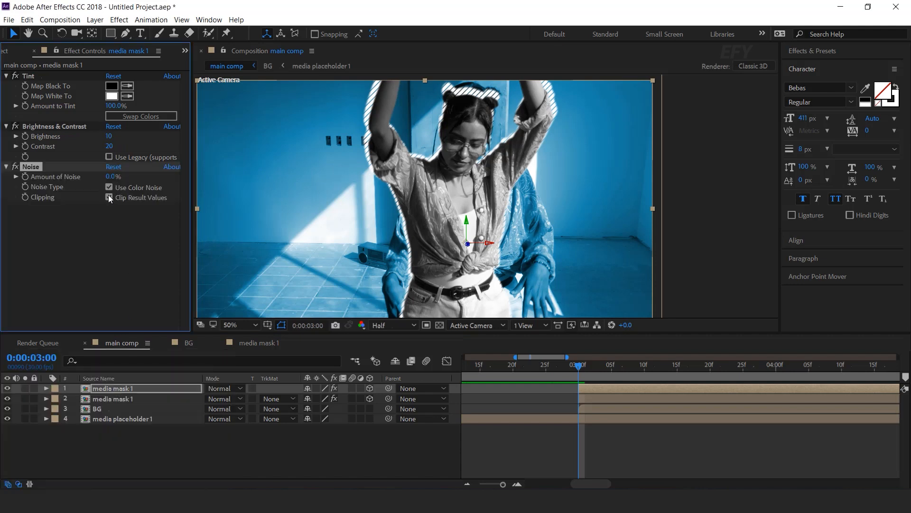
pyautogui.click(109, 187)
pyautogui.click(111, 177)
pyautogui.write('6')
pyautogui.press('Return')
# Step: Add the Sharpen effect to the upper media mask 1 layer with a sharpen amount of 8
pyautogui.click(116, 389)
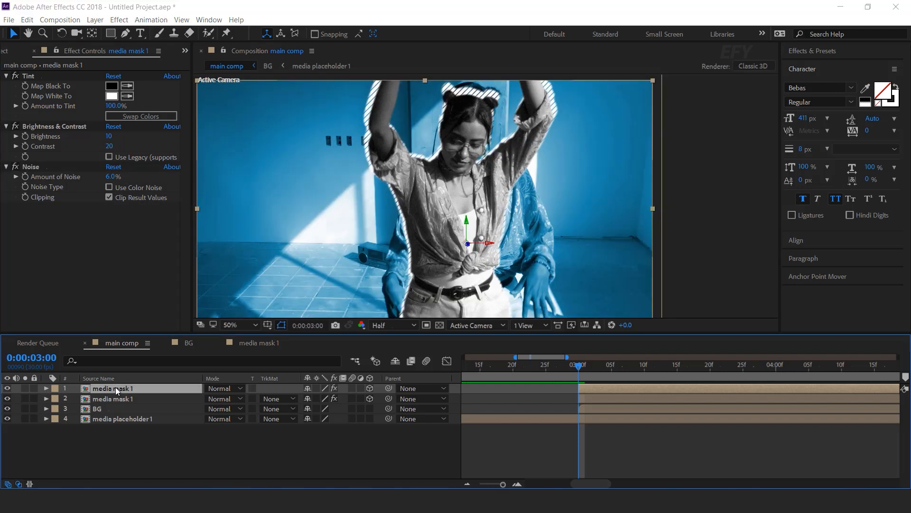
pyautogui.hotkey('ctrl', 'space')
pyautogui.write('sha')
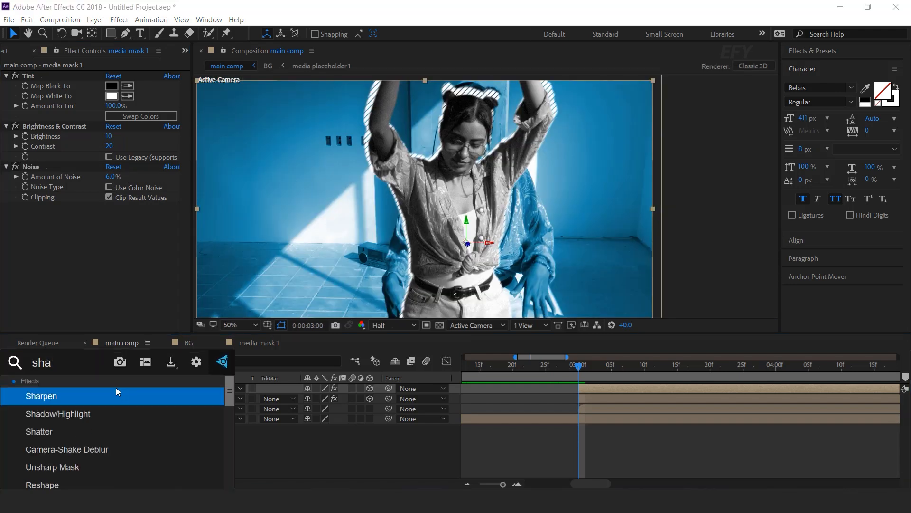
pyautogui.press('Return')
pyautogui.press('.')
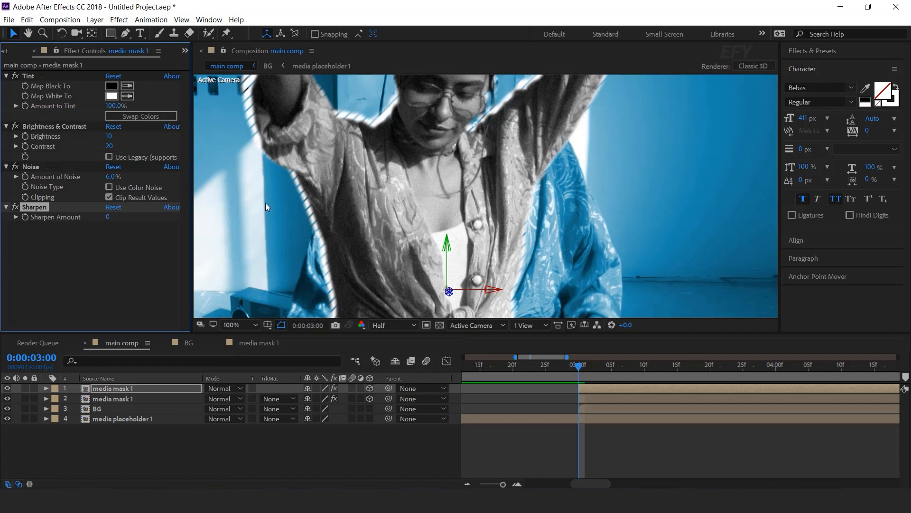
pyautogui.click(109, 216)
pyautogui.press('Return')
pyautogui.scroll(-2, 656, 237)
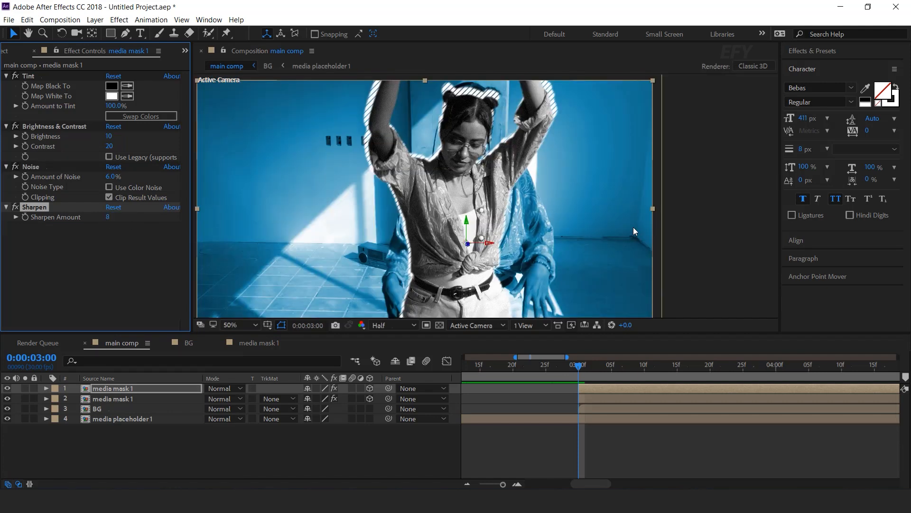
pyautogui.scroll(2, 456, 216)
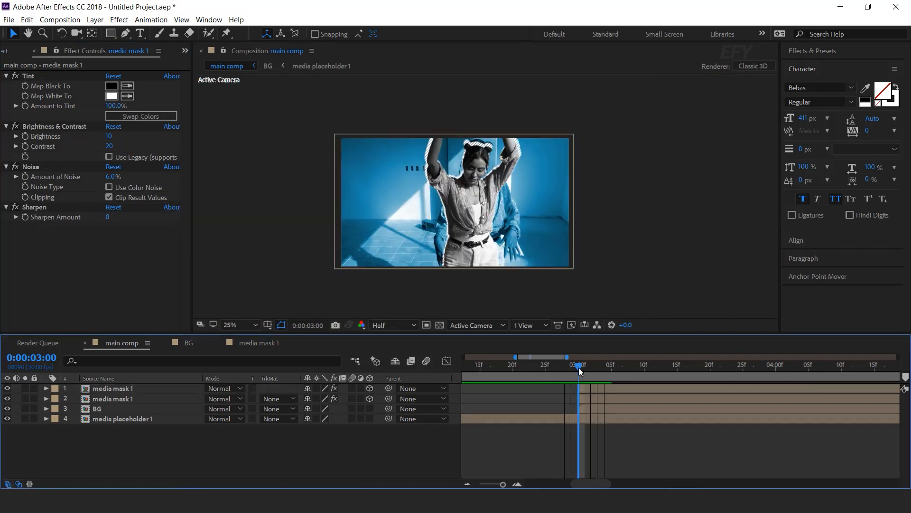
# Step: Keyframe the position of both media mask 1 layers from 0:00:03:00 to a Z value of about -493 at 0:00:03:20
pyautogui.click(594, 387)
pyautogui.keyDown('shift'); pyautogui.click(596, 398); pyautogui.keyUp('shift')
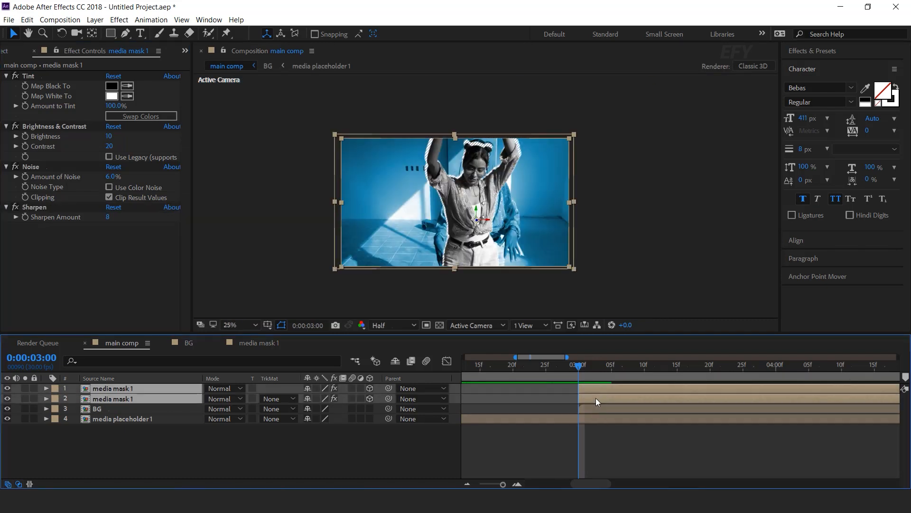
pyautogui.press('p')
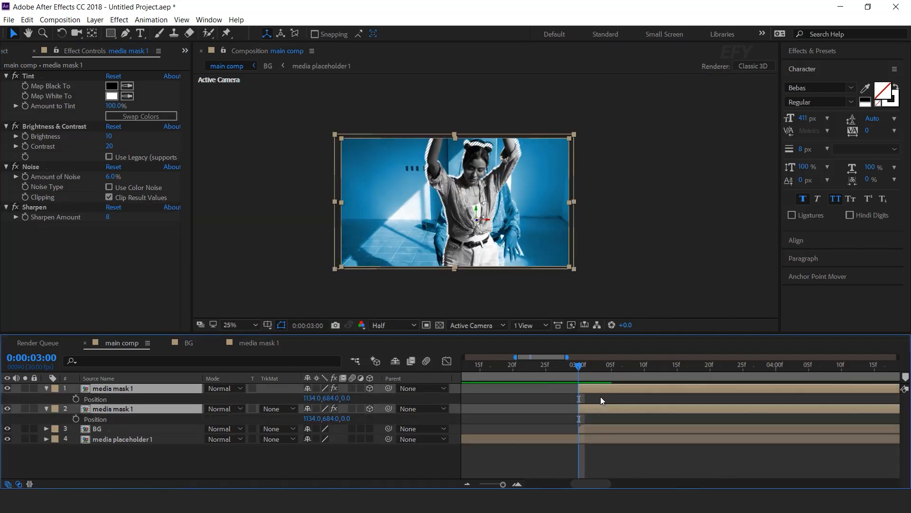
pyautogui.click(75, 400)
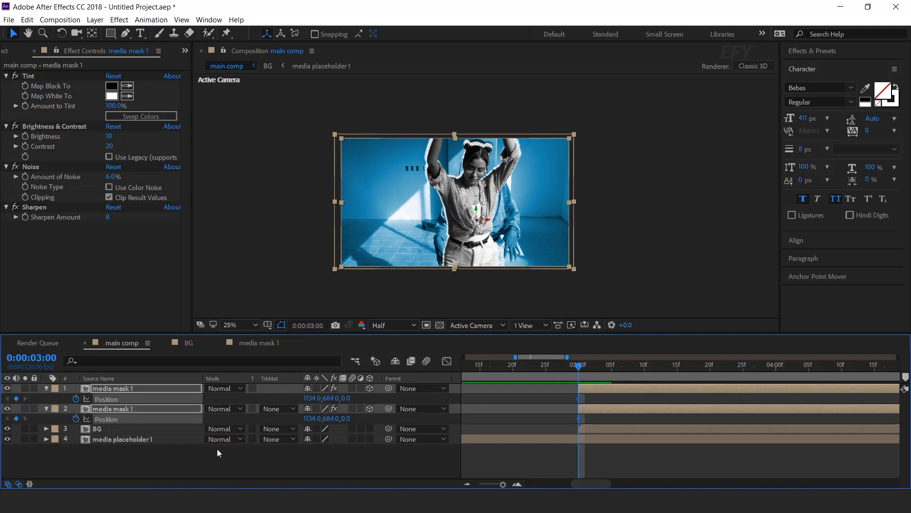
pyautogui.click(517, 484)
pyautogui.scroll(-2, 603, 465)
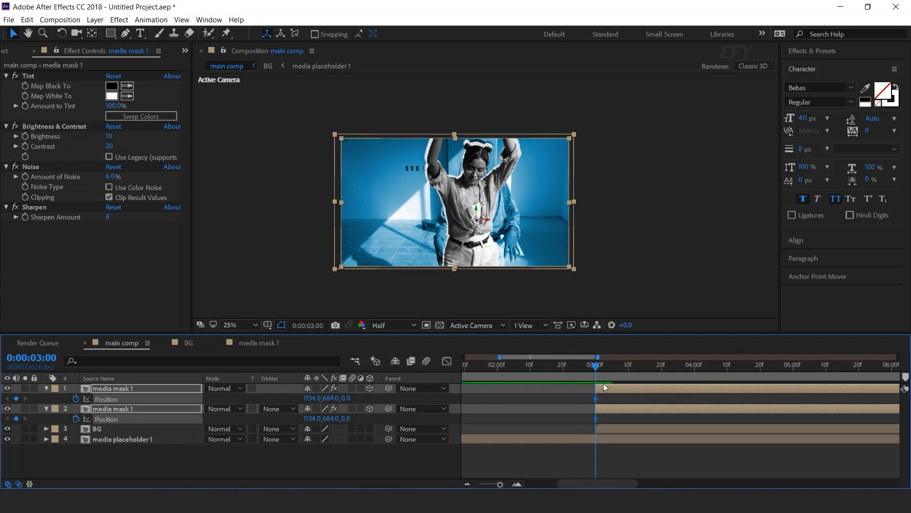
pyautogui.moveTo(600, 369); pyautogui.dragTo(663, 369)
pyautogui.moveTo(346, 398)
pyautogui.mouseDown()
pyautogui.moveTo(370, 395)
pyautogui.moveTo(335, 397)
pyautogui.mouseUp()
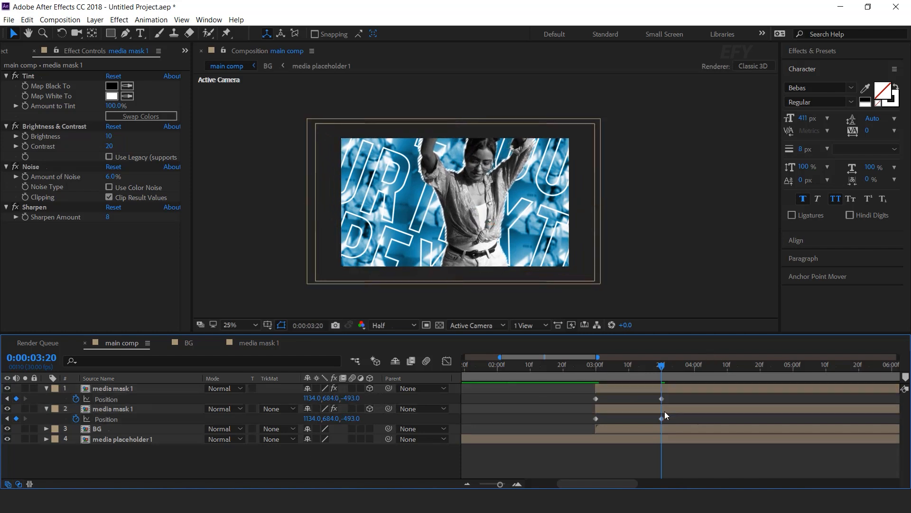
# Step: Apply Easy Ease to both layers' ending position keyframes and lengthen their incoming influence in the speed graph for a gradual slowdown
pyautogui.rightClick(662, 398)
pyautogui.moveTo(686, 393)
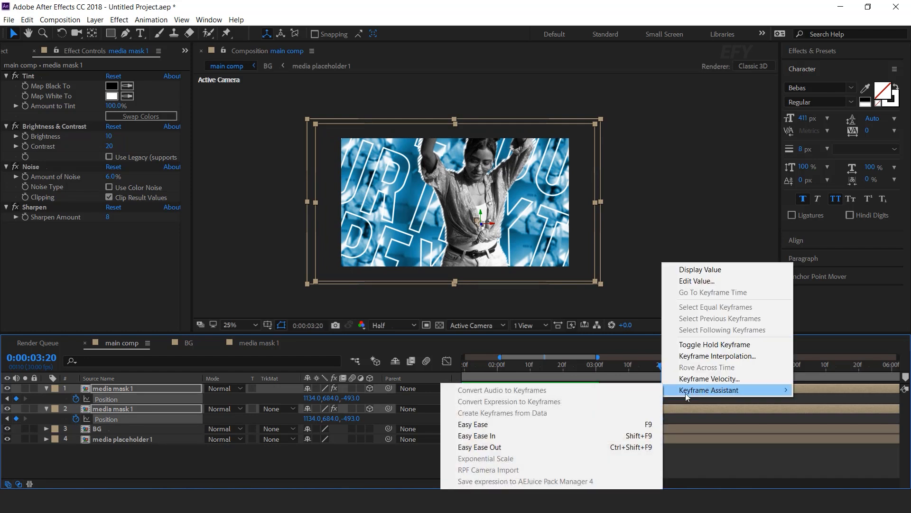
pyautogui.click(512, 423)
pyautogui.click(447, 361)
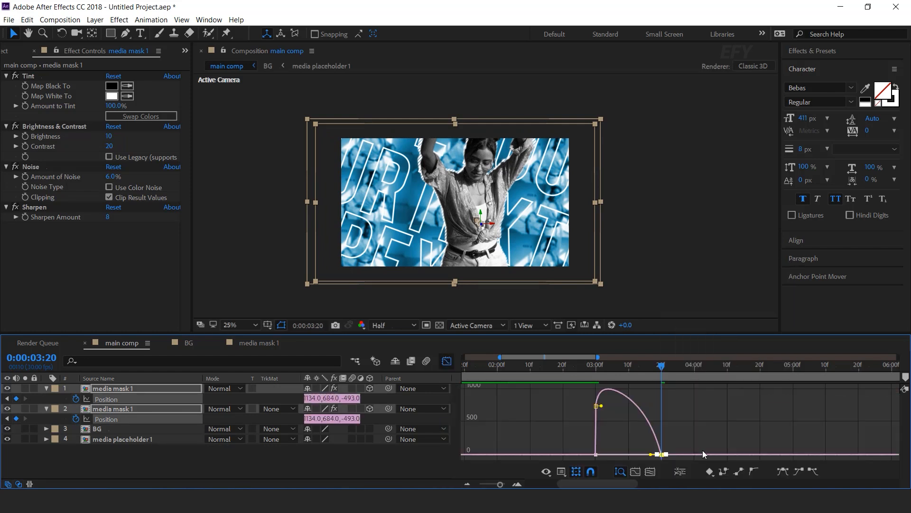
pyautogui.click(659, 455)
pyautogui.moveTo(652, 452); pyautogui.dragTo(628, 452)
pyautogui.click(446, 361)
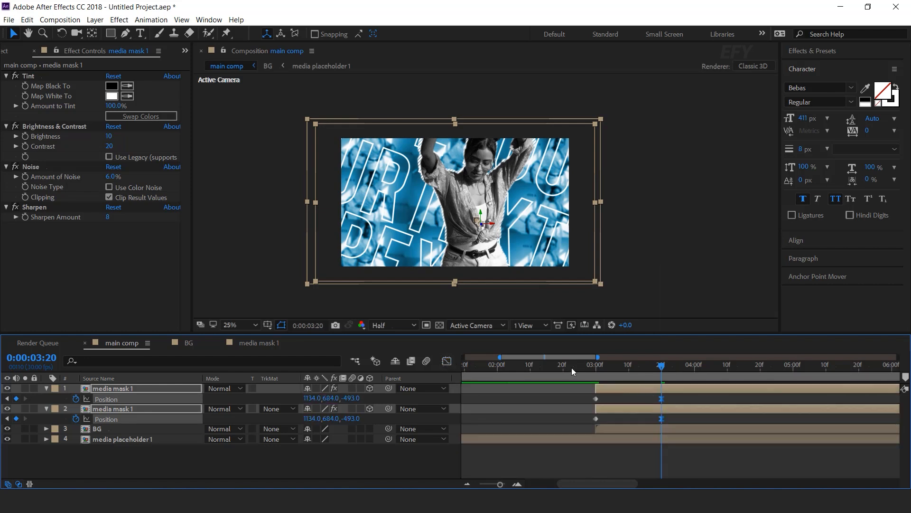
# Step: Preview the dancer's push-in animation from 0:00:02:11 and collapse the properties of both media mask 1 layers
pyautogui.click(533, 365)
pyautogui.press('space')
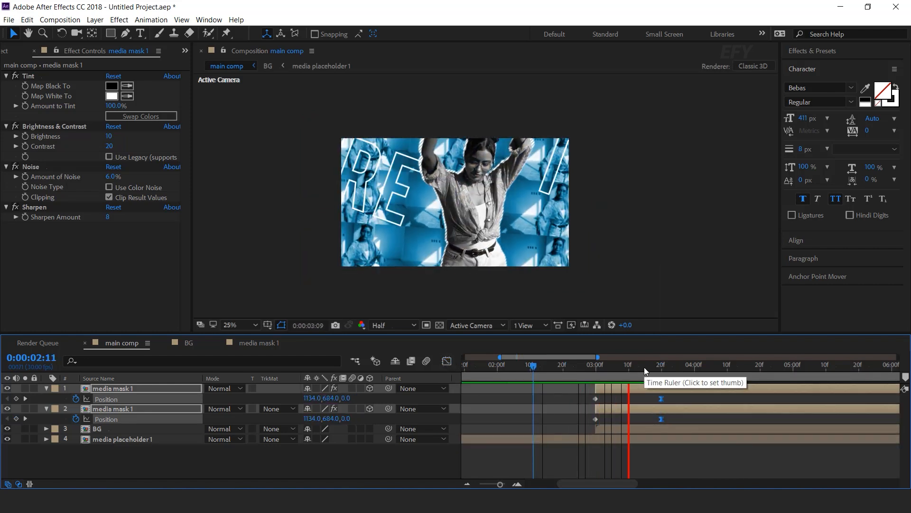
pyautogui.press('space')
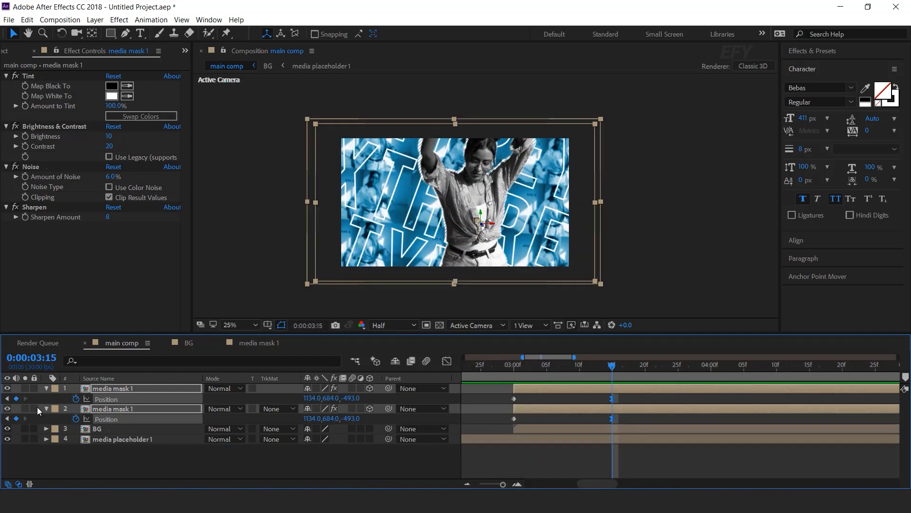
pyautogui.click(46, 409)
pyautogui.click(44, 389)
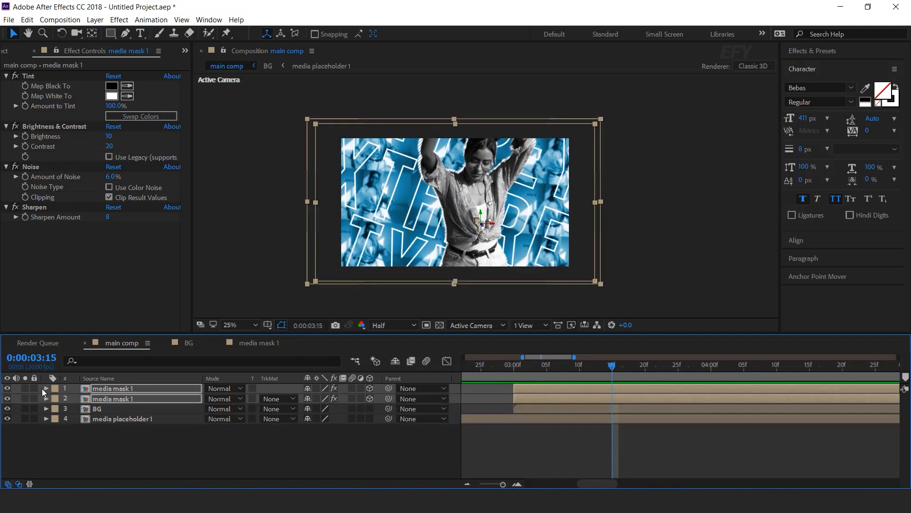
pyautogui.click(225, 455)
pyautogui.click(631, 365)
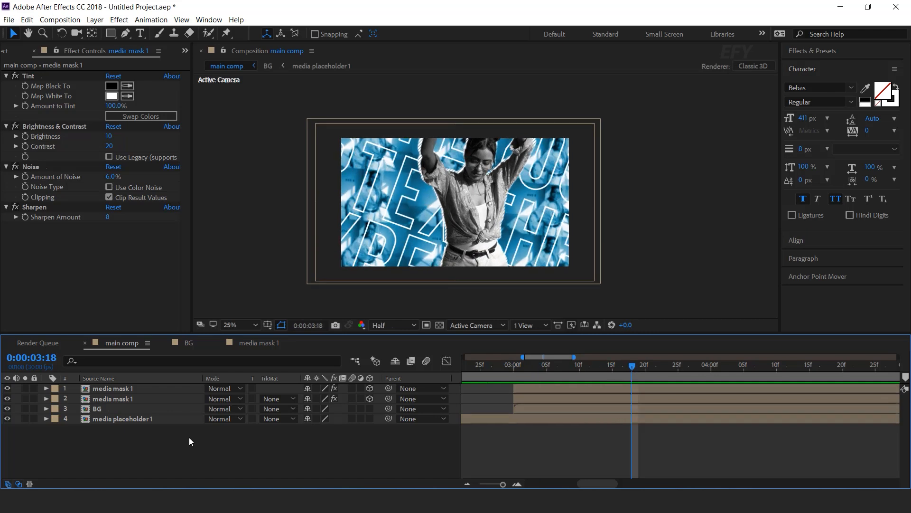
# Step: Duplicate the upper media mask 1 layer and delete the copy's ending position keyframe at 0:00:03:15
pyautogui.click(124, 388)
pyautogui.hotkey('ctrl', 'd')
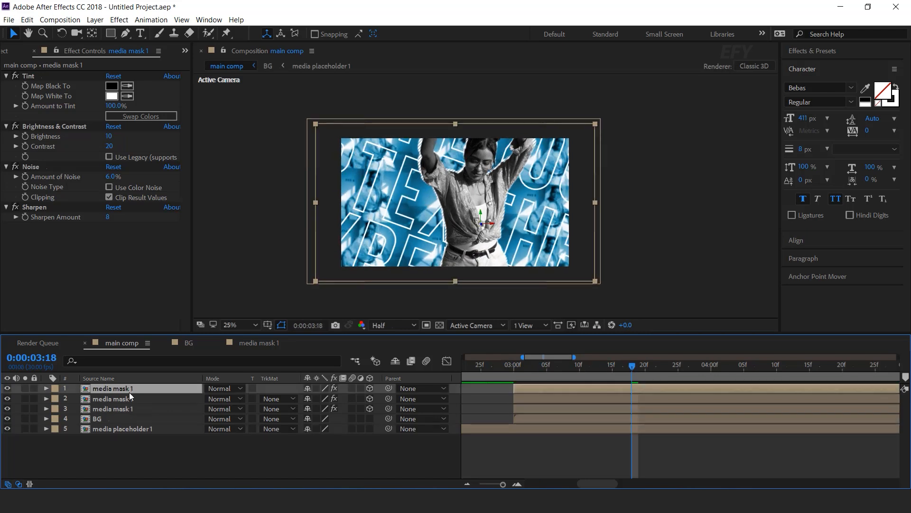
pyautogui.press('u')
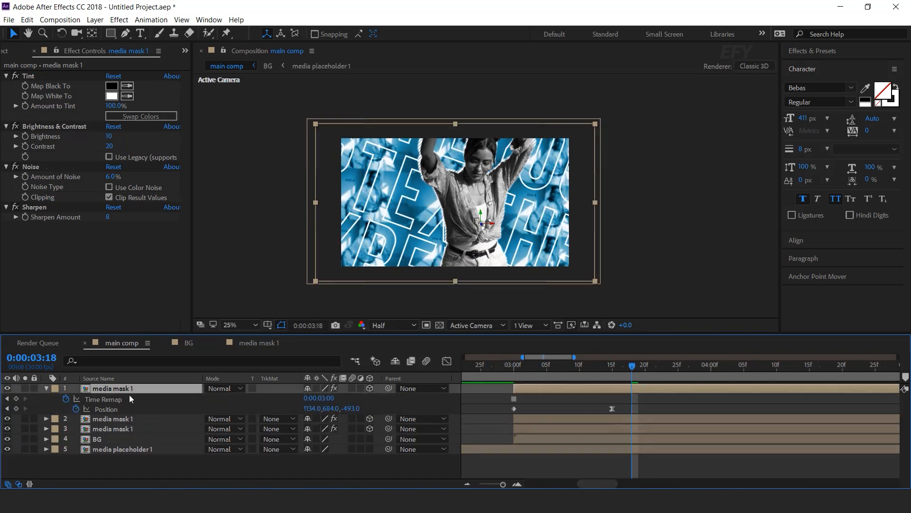
pyautogui.click(517, 368)
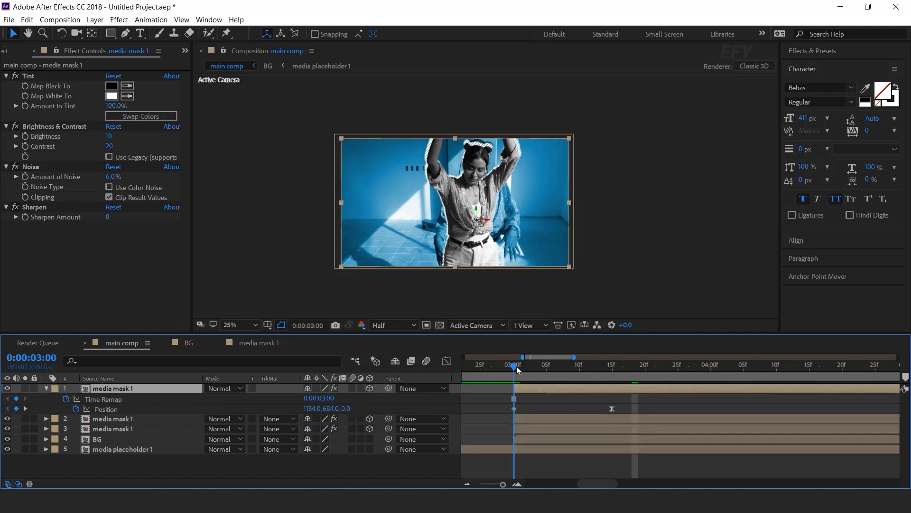
pyautogui.click(612, 408)
pyautogui.press('Delete')
# Step: Show two horizontal views and push the topmost media mask 1 copy back to a Z position of about 152 at 0:00:03:00
pyautogui.click(529, 325)
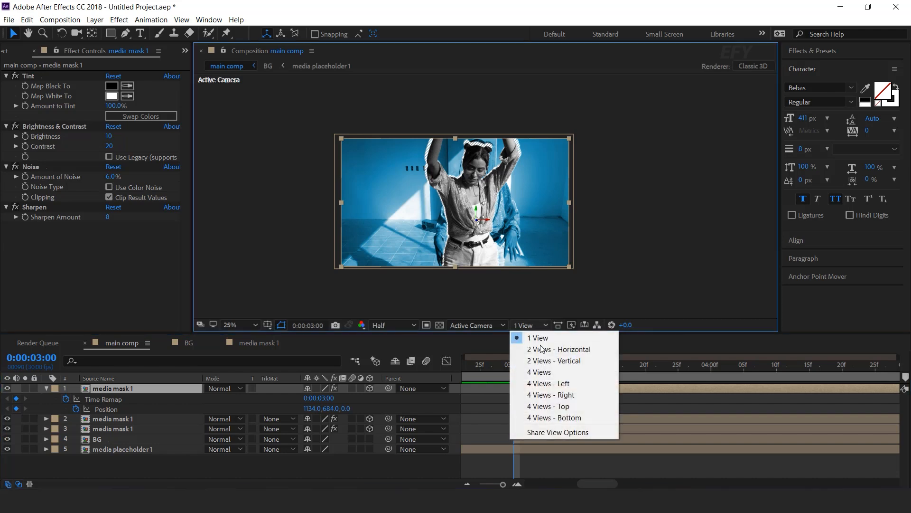
pyautogui.click(569, 351)
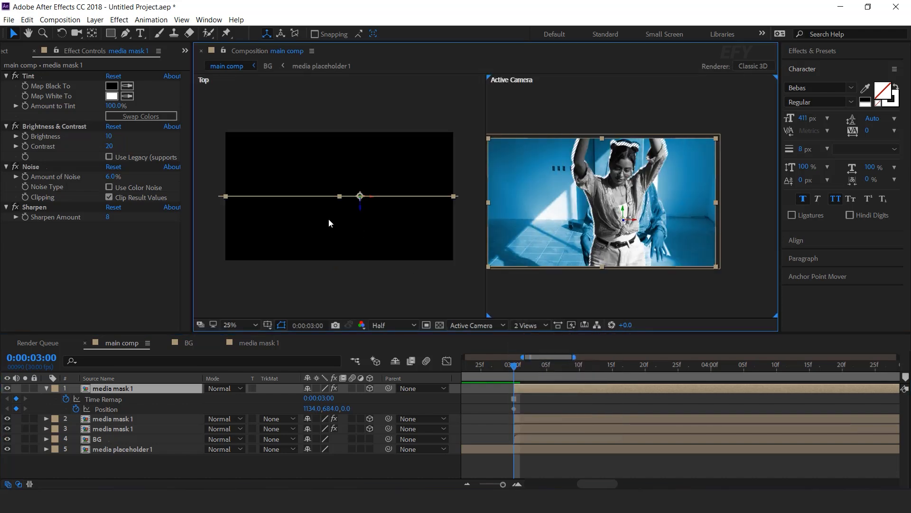
pyautogui.moveTo(361, 209); pyautogui.dragTo(362, 191)
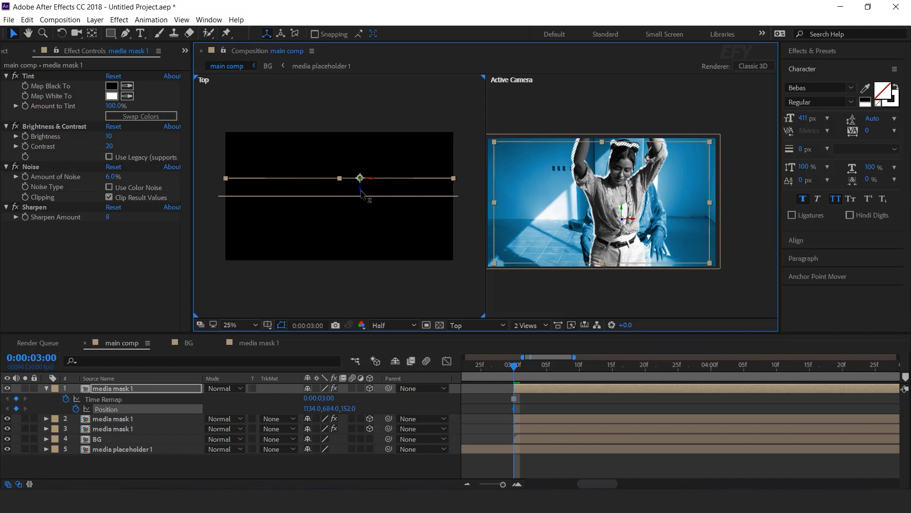
# Step: Keyframe the topmost copy sideways to about X 1742 at 0:00:03:15 and bring both position keyframes forward to about Z -208
pyautogui.moveTo(520, 368); pyautogui.dragTo(613, 366)
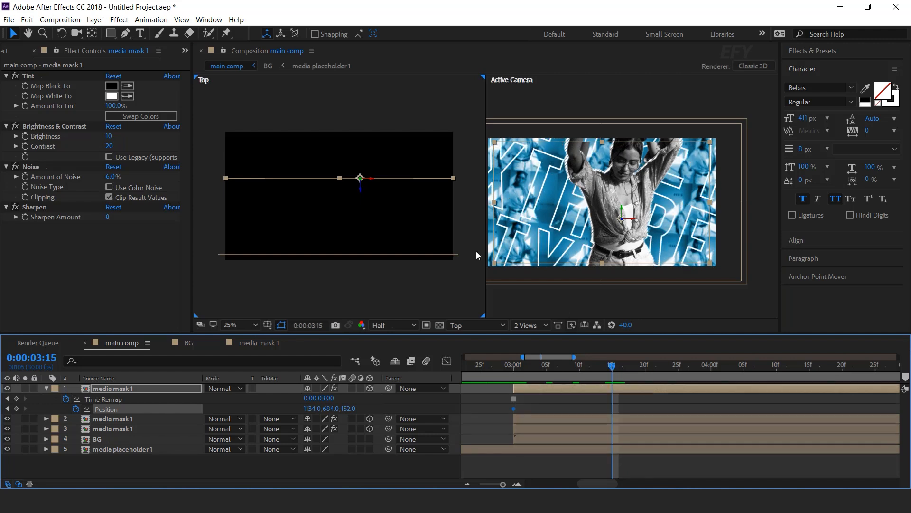
pyautogui.moveTo(373, 182); pyautogui.dragTo(445, 183)
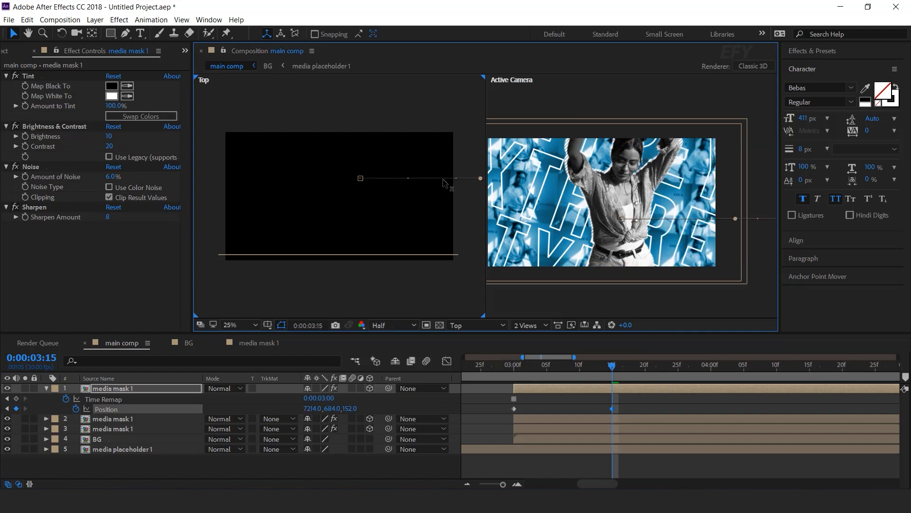
pyautogui.click(612, 411)
pyautogui.moveTo(628, 408); pyautogui.dragTo(478, 417)
pyautogui.moveTo(361, 180); pyautogui.dragTo(366, 222)
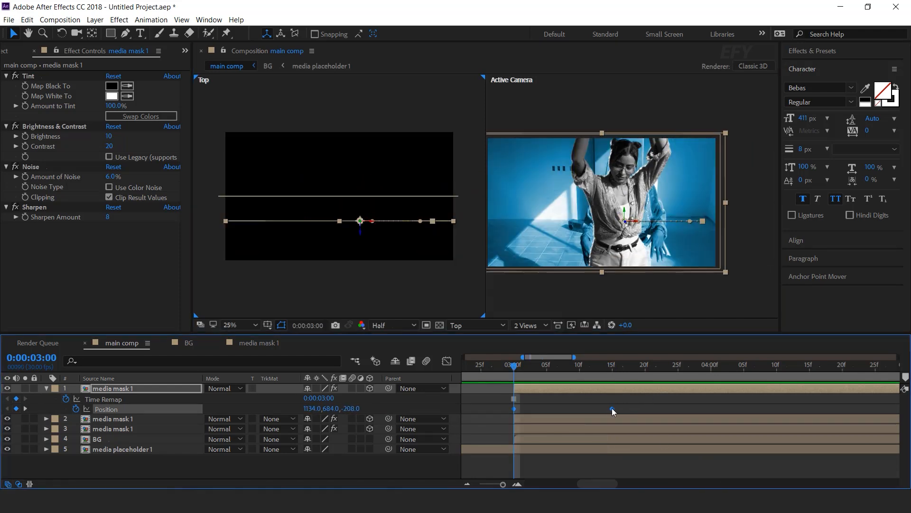
# Step: Apply Easy Ease to the topmost copy's ending position keyframe and reshape its speed curve to peak early and slow gradually
pyautogui.rightClick(612, 409)
pyautogui.moveTo(614, 403)
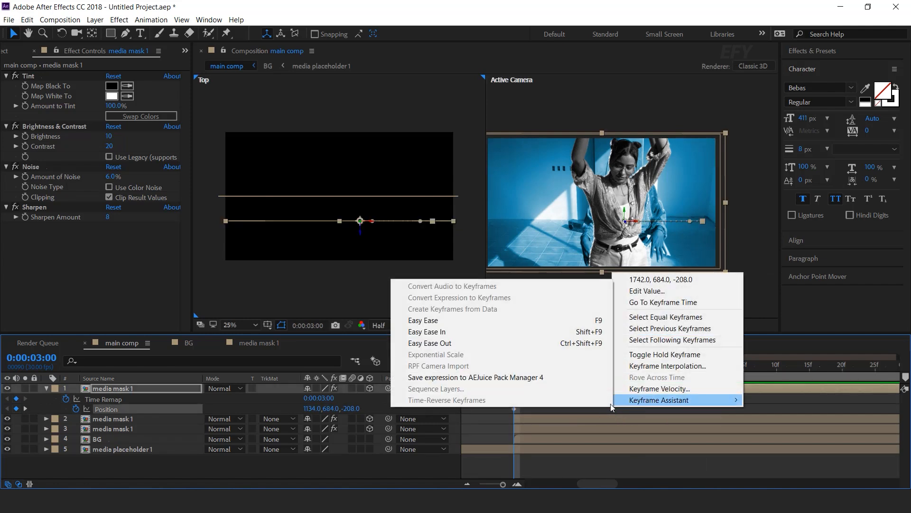
pyautogui.click(437, 320)
pyautogui.hotkey('shift', 'F3')
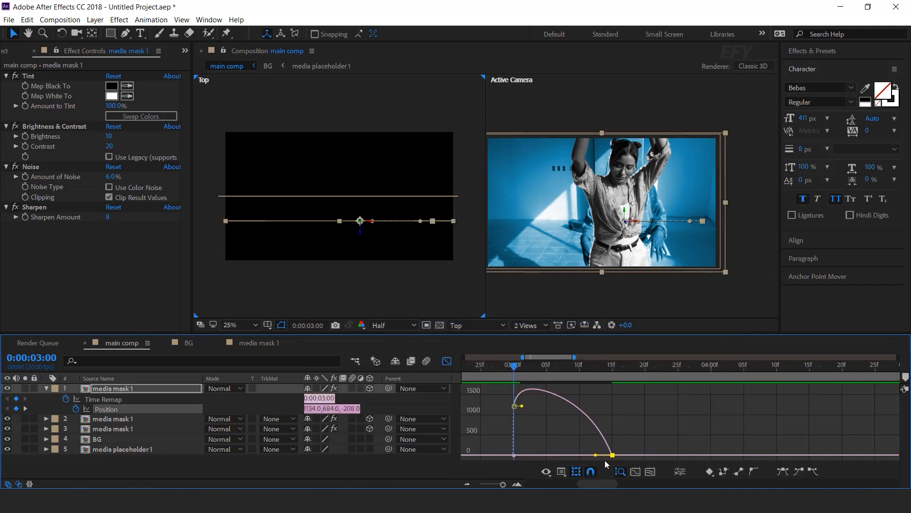
pyautogui.moveTo(595, 455); pyautogui.dragTo(522, 454)
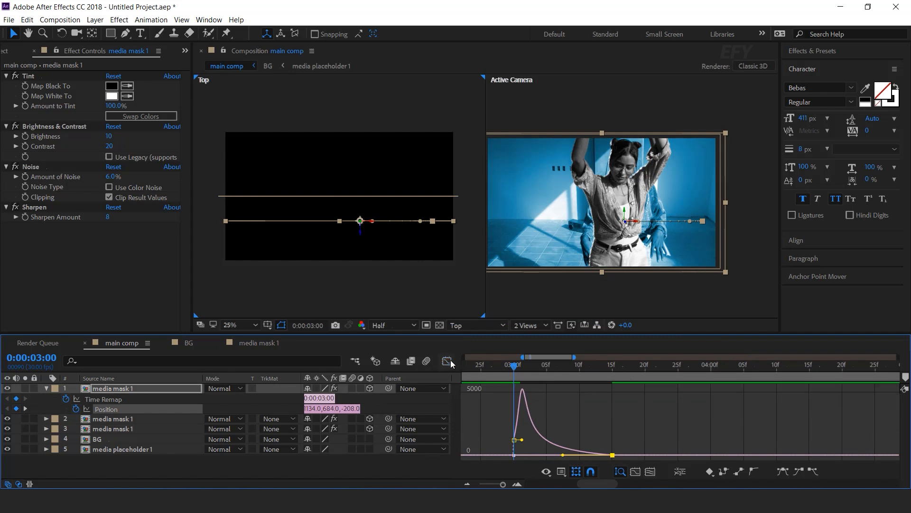
# Step: Duplicate the topmost media mask 1 layer again and delete the new copy's ending position keyframe at 0:00:03:15
pyautogui.click(448, 361)
pyautogui.click(486, 369)
pyautogui.moveTo(486, 369); pyautogui.dragTo(618, 368)
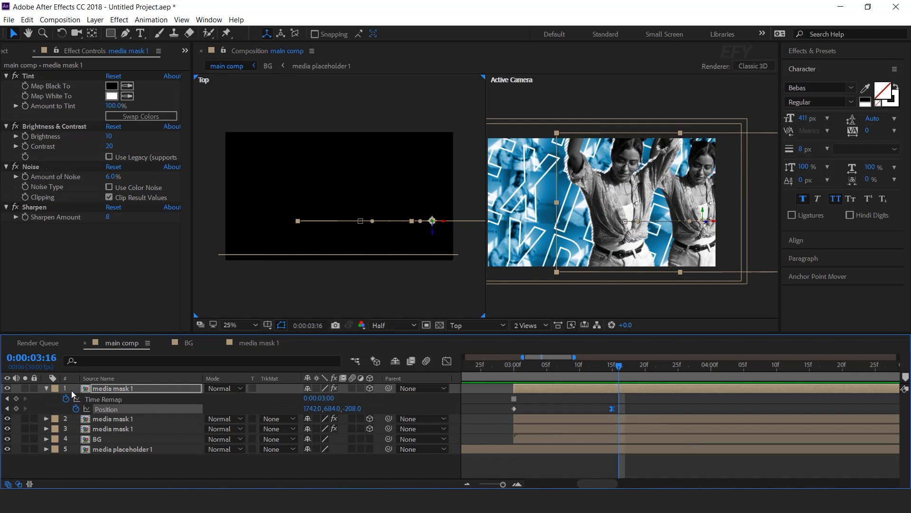
pyautogui.press('u')
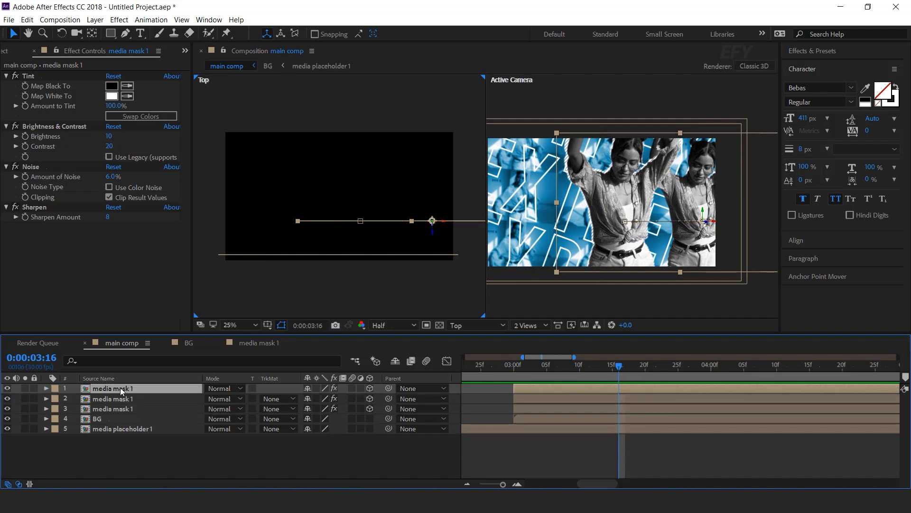
pyautogui.hotkey('ctrl', 'd')
pyautogui.press('u')
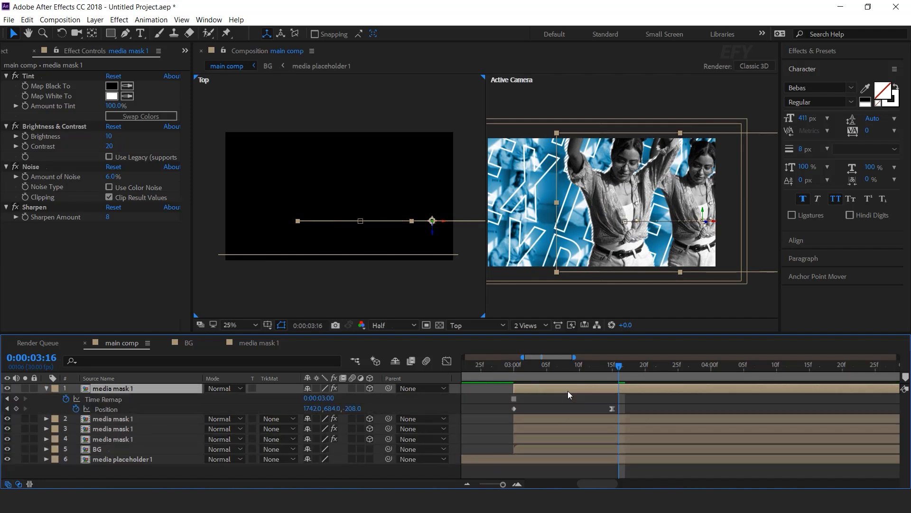
pyautogui.click(612, 408)
pyautogui.press('Delete')
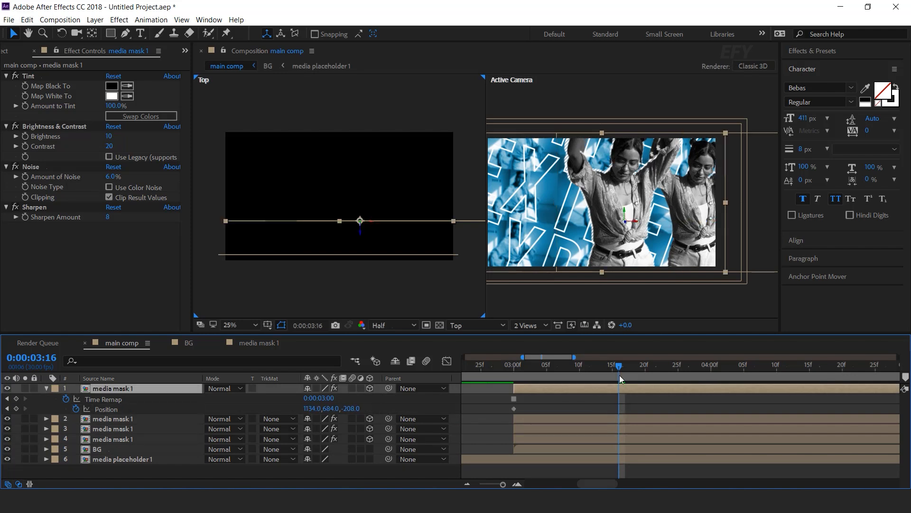
# Step: Keyframe the new copy sideways to about X 602 at 0:00:03:15, with Easy Ease and a speed curve that peaks early
pyautogui.moveTo(619, 375); pyautogui.dragTo(612, 375)
pyautogui.moveTo(372, 225); pyautogui.dragTo(308, 224)
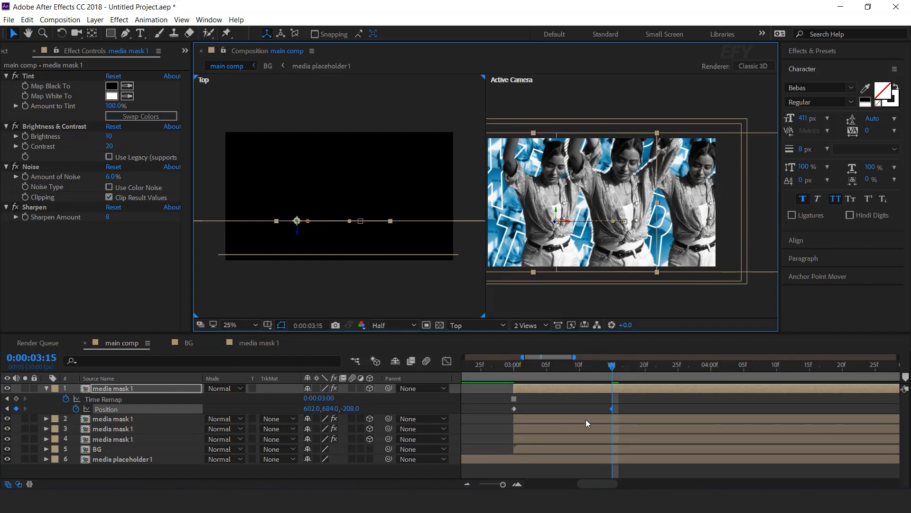
pyautogui.rightClick(612, 411)
pyautogui.moveTo(651, 459)
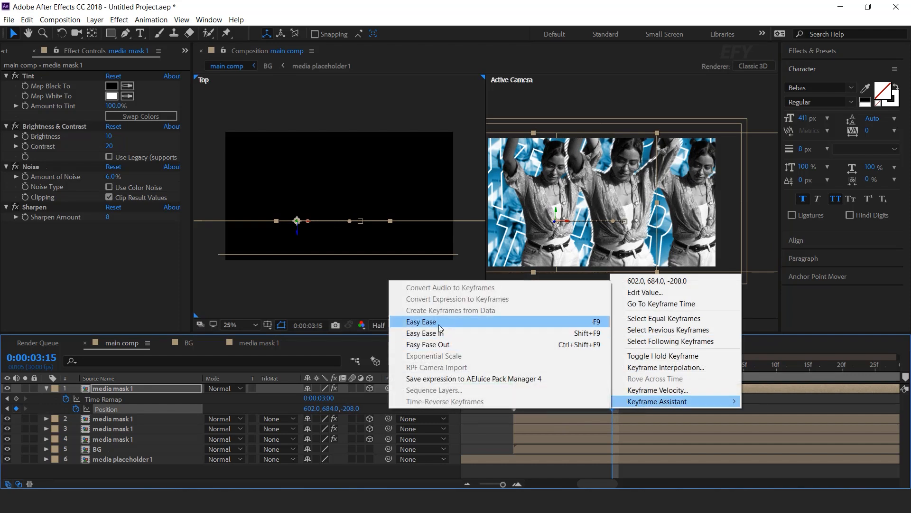
pyautogui.click(413, 320)
pyautogui.click(446, 361)
pyautogui.moveTo(596, 456); pyautogui.dragTo(525, 434)
pyautogui.hotkey('shift', 'F3')
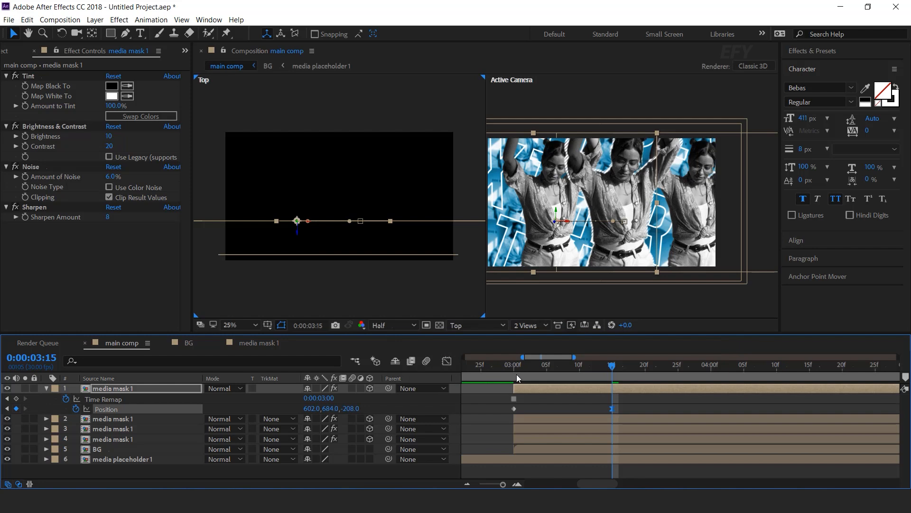
# Step: Preview the cutout copies sliding apart from just before 0:00:03:00 and inspect them up close in the Active Camera view
pyautogui.click(501, 367)
pyautogui.scroll(-1, 686, 455)
pyautogui.press('space')
pyautogui.press('space')
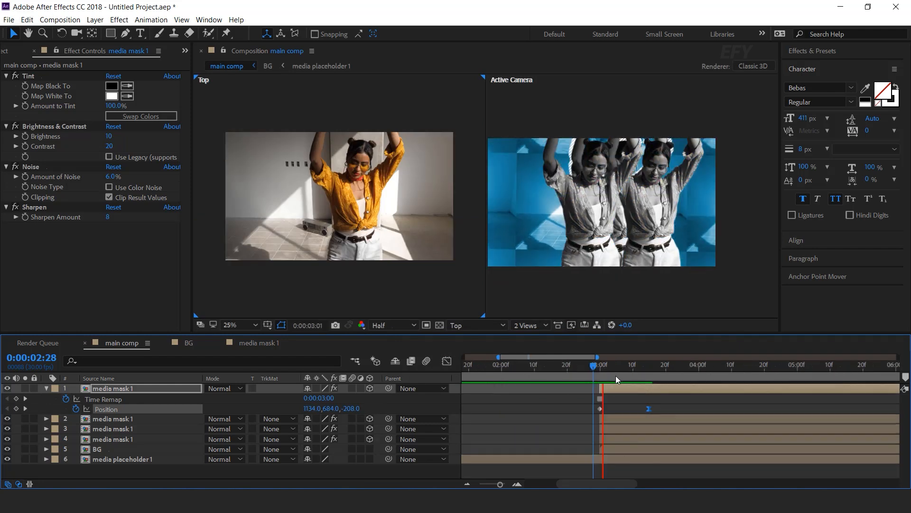
pyautogui.press('space')
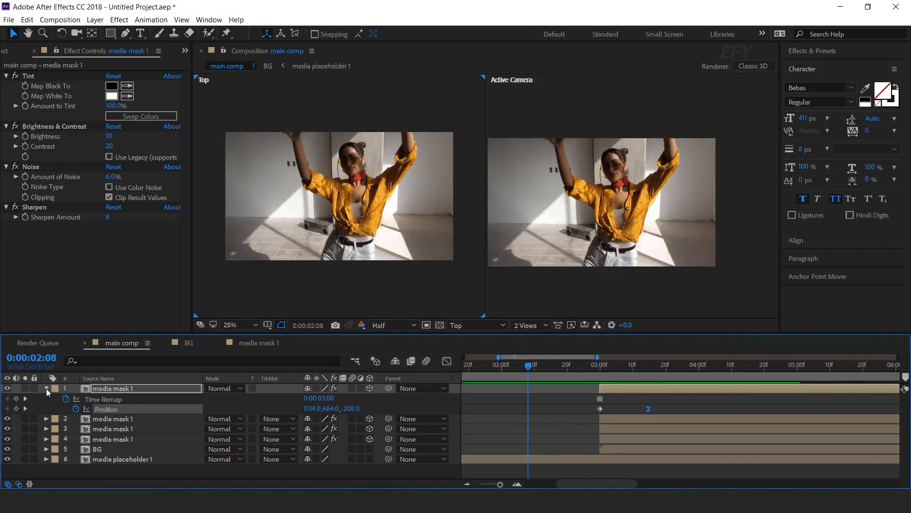
pyautogui.click(46, 389)
pyautogui.click(646, 463)
pyautogui.scroll(-2, 645, 463)
pyautogui.click(604, 366)
pyautogui.press('space')
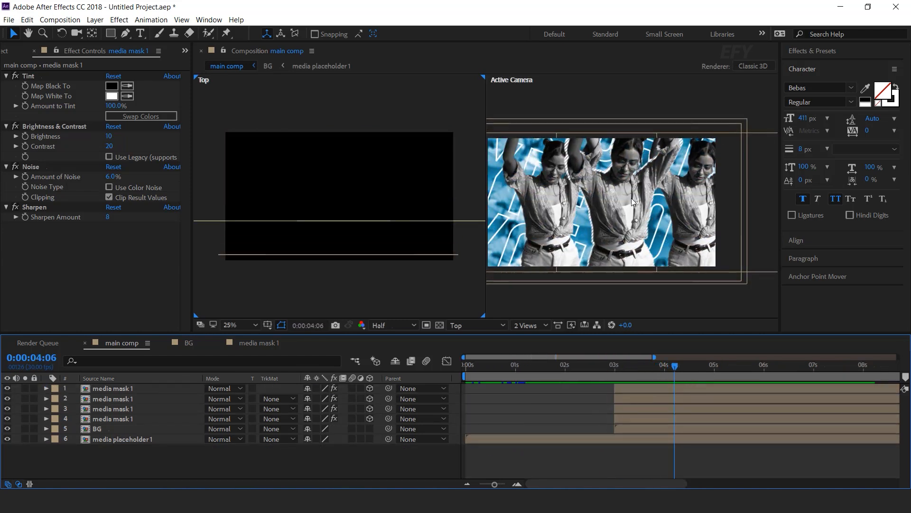
pyautogui.scroll(3, 634, 204)
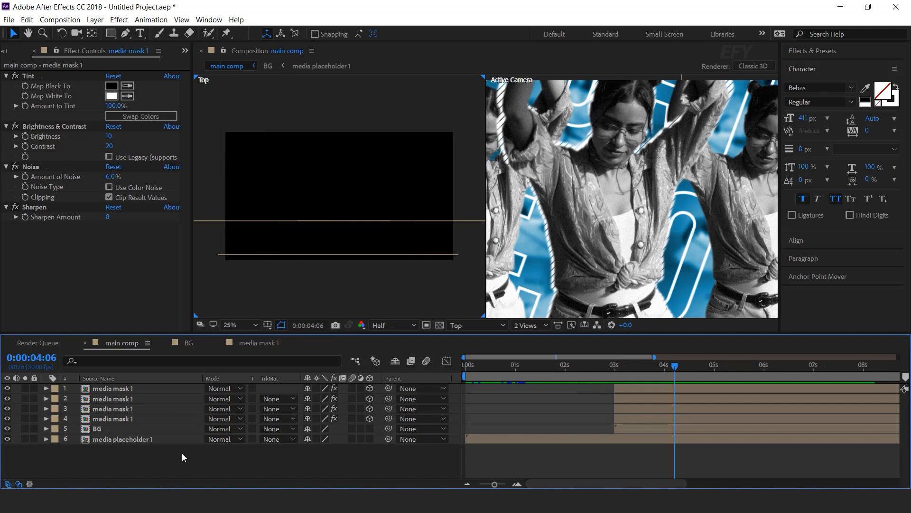
# Step: Apply the Transform effect to the topmost media mask 1 layer and give its Position the expression posterizeTime(5); wiggle(2,4);
pyautogui.click(124, 390)
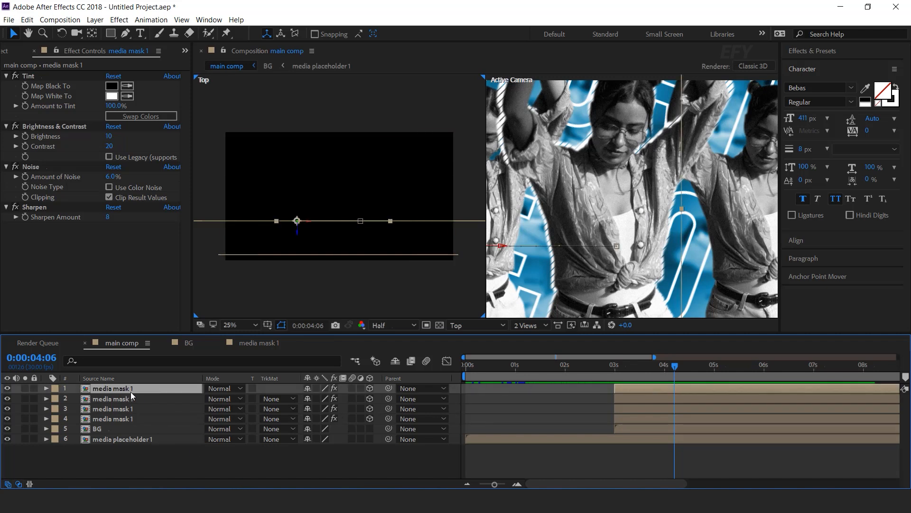
pyautogui.hotkey('ctrl', 'space')
pyautogui.write('tra')
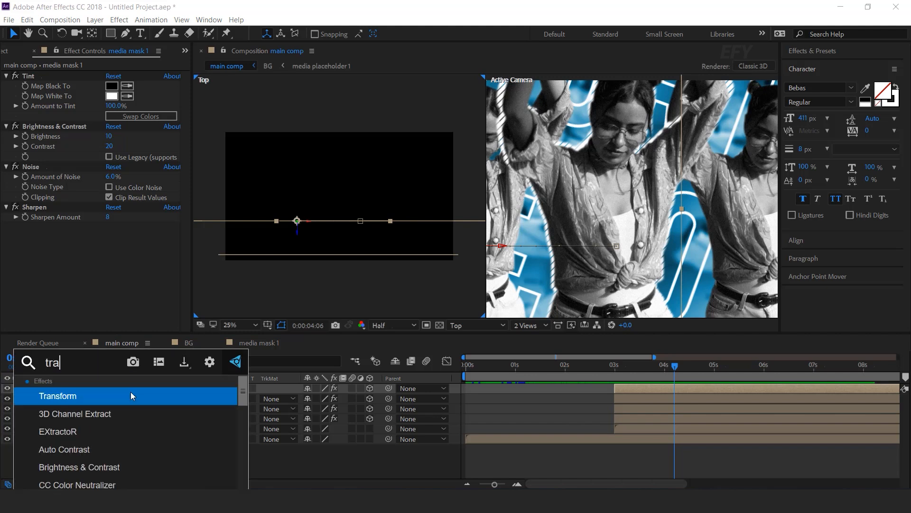
pyautogui.press('Return')
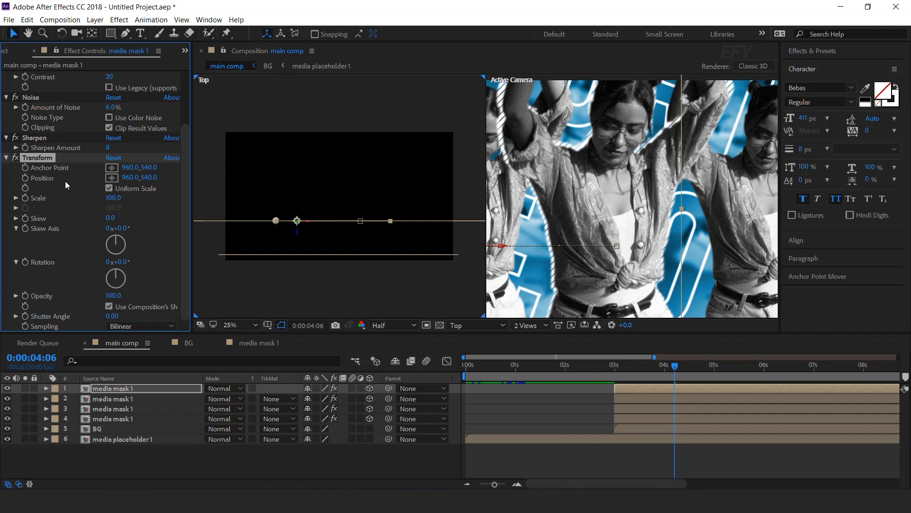
pyautogui.press('u')
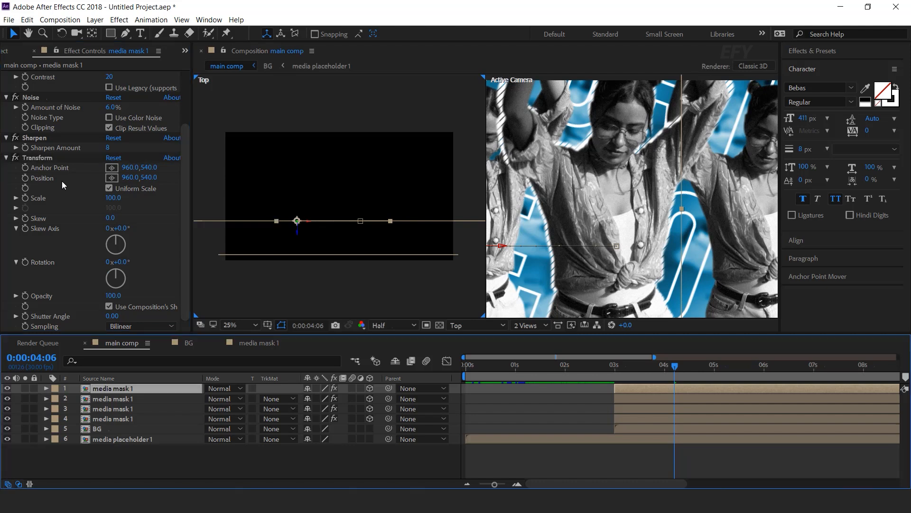
pyautogui.keyDown('alt'); pyautogui.click(26, 178); pyautogui.keyUp('alt')
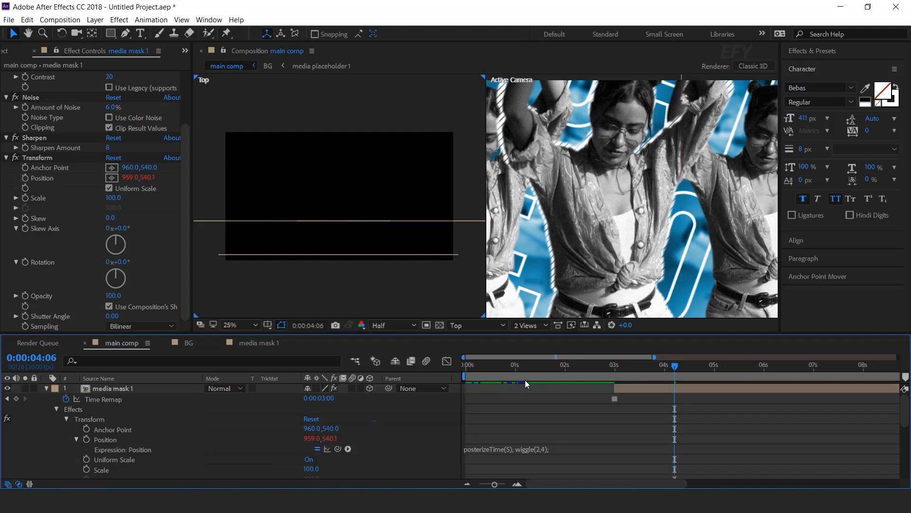
pyautogui.moveTo(491, 368); pyautogui.dragTo(546, 369)
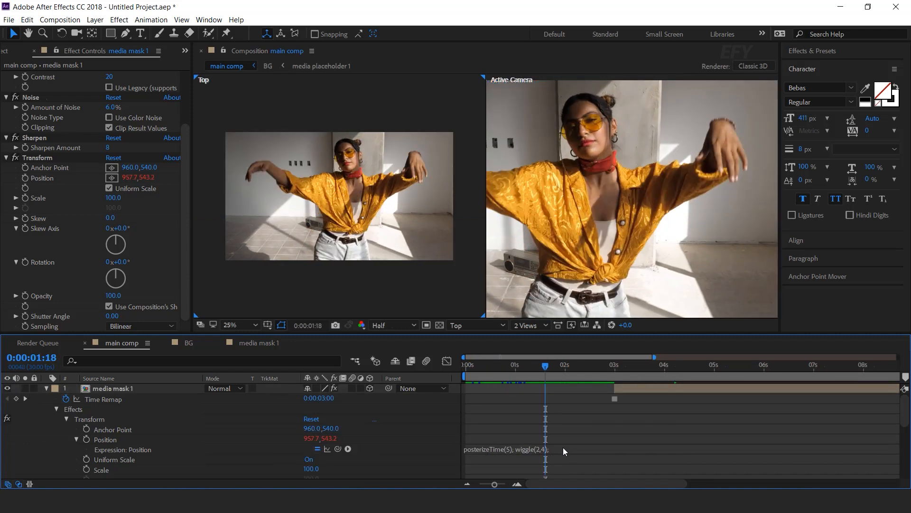
# Step: Copy the Transform effect with its wiggle expression onto the other three media mask 1 layers
pyautogui.click(92, 420)
pyautogui.click(46, 389)
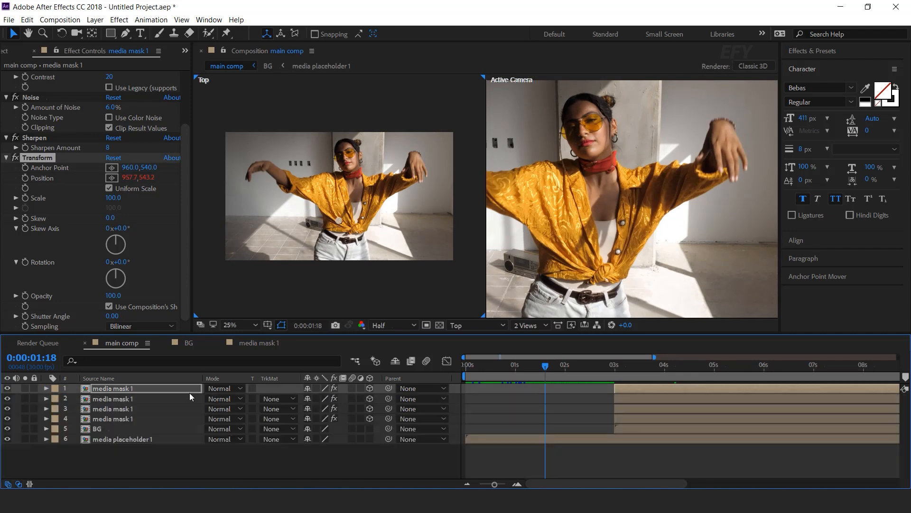
pyautogui.click(35, 161)
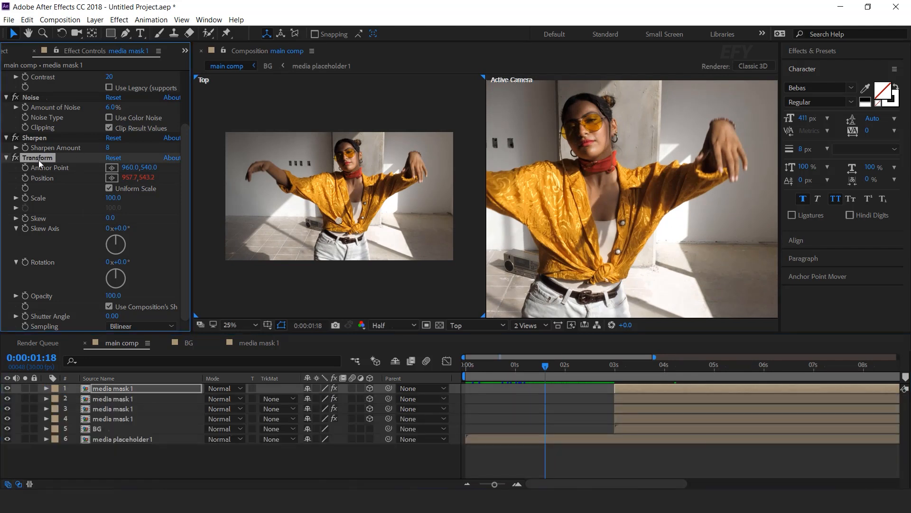
pyautogui.click(134, 401)
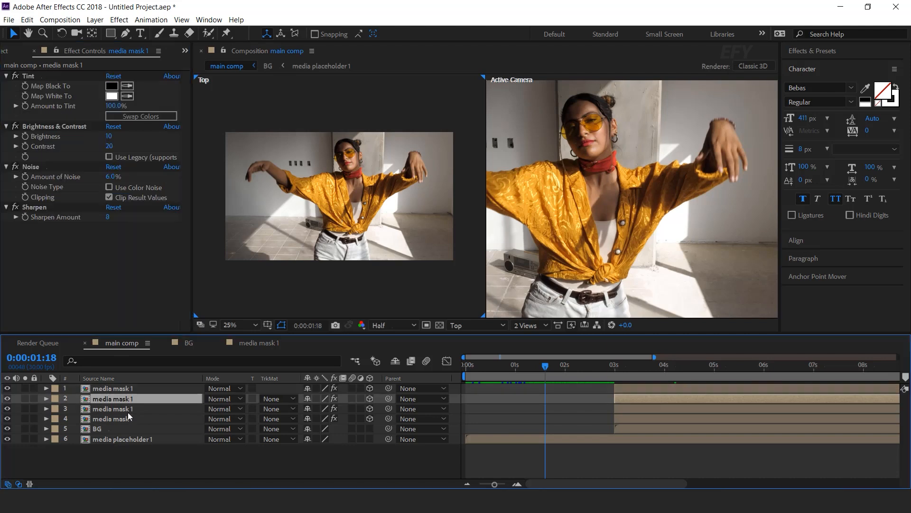
pyautogui.keyDown('shift'); pyautogui.click(129, 418); pyautogui.keyUp('shift')
pyautogui.hotkey('ctrl', 'v')
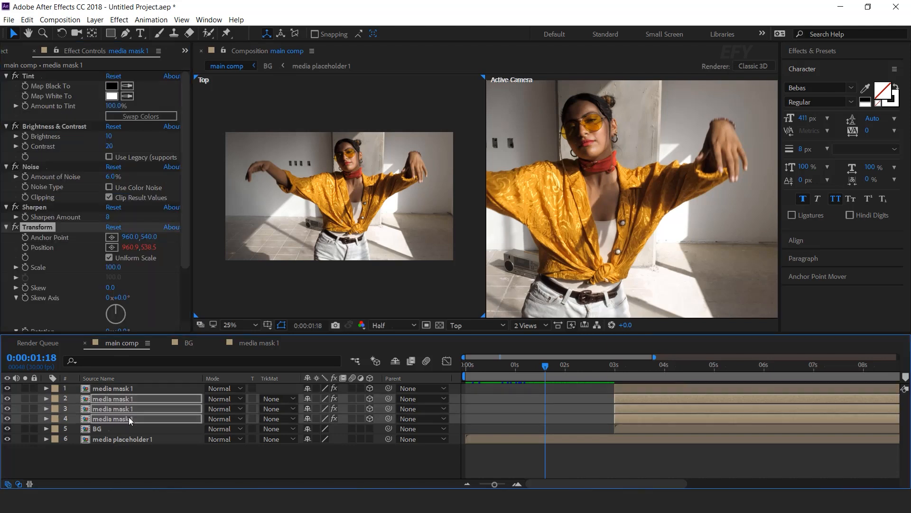
pyautogui.click(195, 458)
# Step: Play the main comp from the beginning to check the wiggling cutout copies
pyautogui.moveTo(555, 366); pyautogui.dragTo(466, 375)
pyautogui.moveTo(496, 485); pyautogui.dragTo(490, 485)
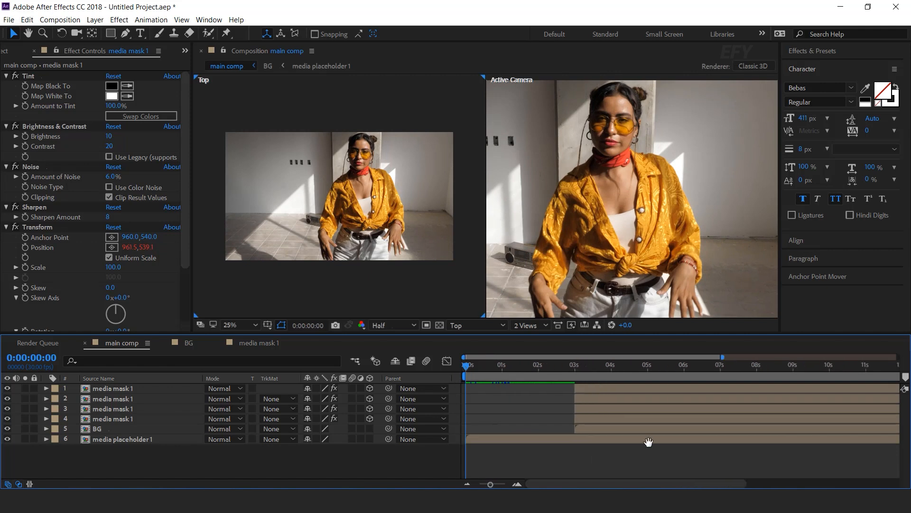
pyautogui.press('space')
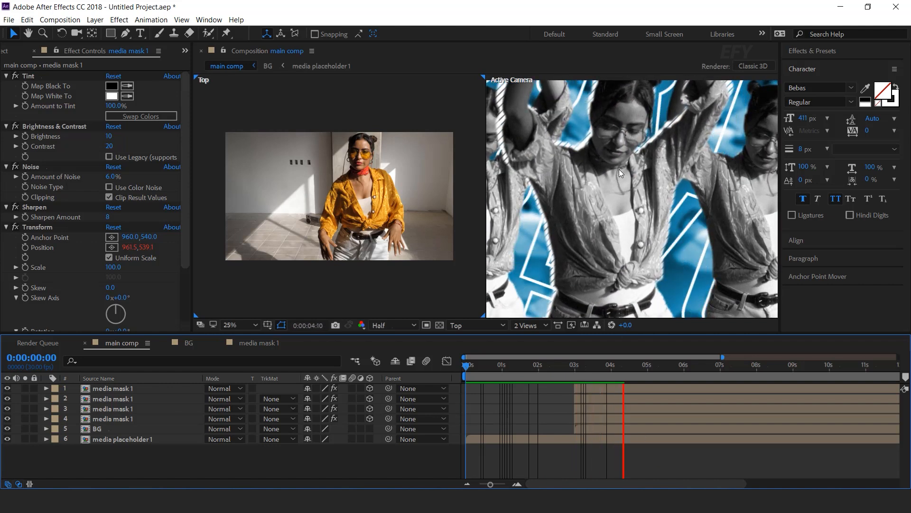
pyautogui.scroll(-2, 617, 203)
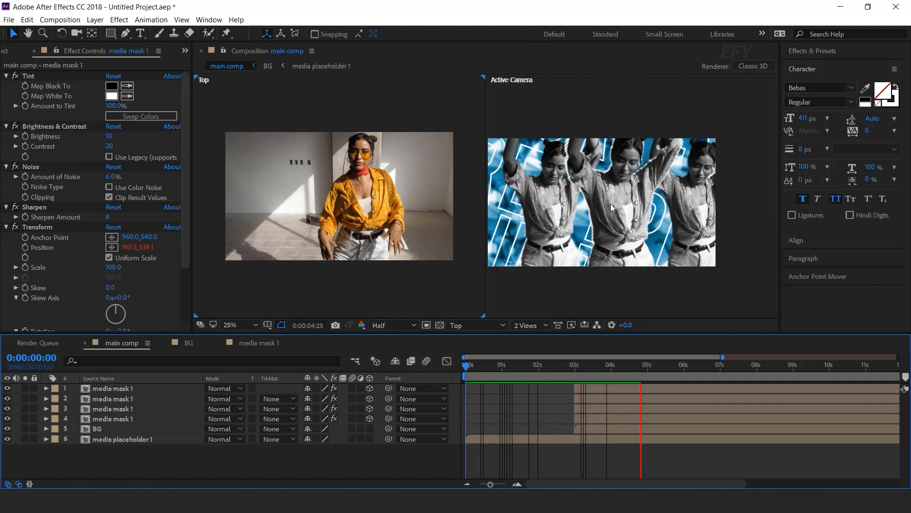
pyautogui.click(646, 366)
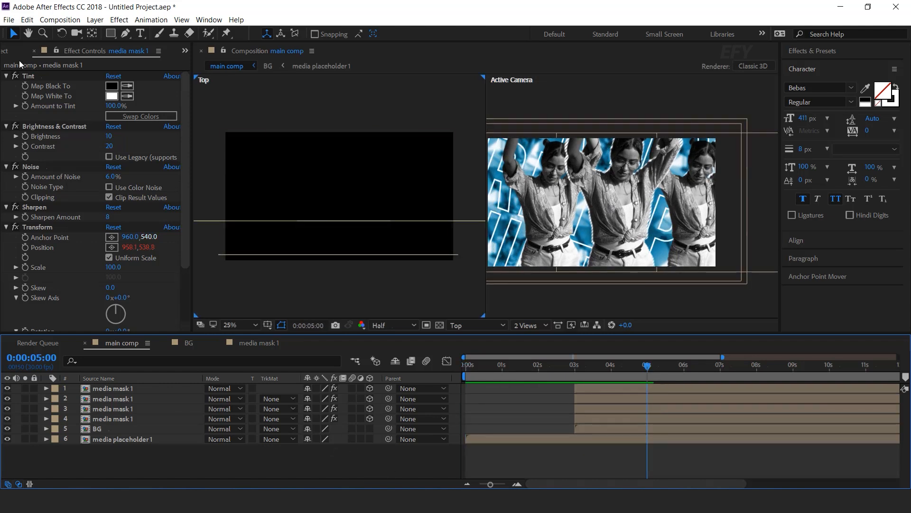
# Step: Show the project's items and return the composition viewer to 1 View
pyautogui.click(6, 51)
pyautogui.click(531, 325)
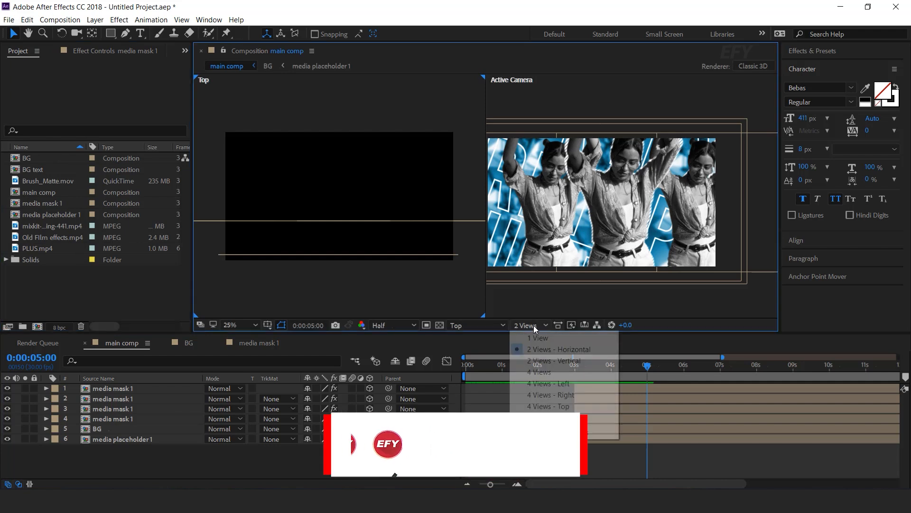
pyautogui.click(539, 337)
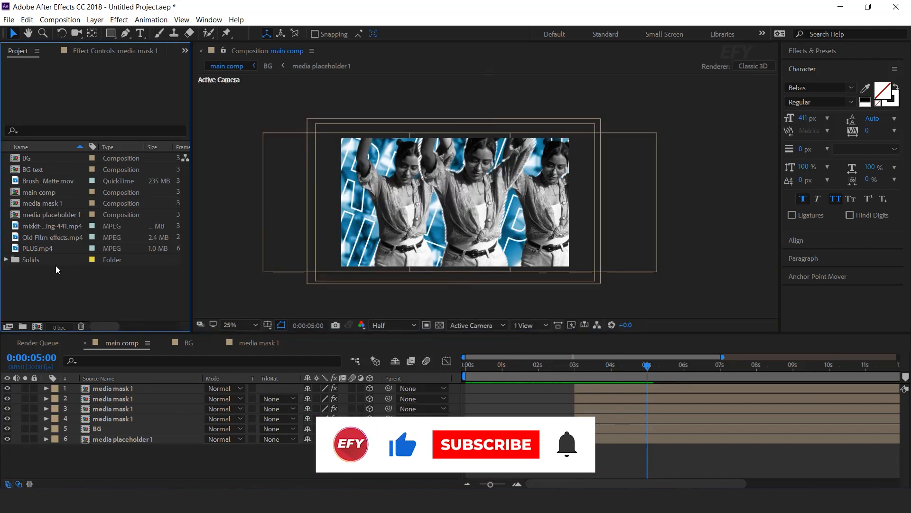
# Step: Place PLUS.mp4 twice above all layers of the main comp and set both layers to Screen blending
pyautogui.click(22, 249)
pyautogui.moveTo(14, 250); pyautogui.dragTo(135, 389)
pyautogui.click(232, 389)
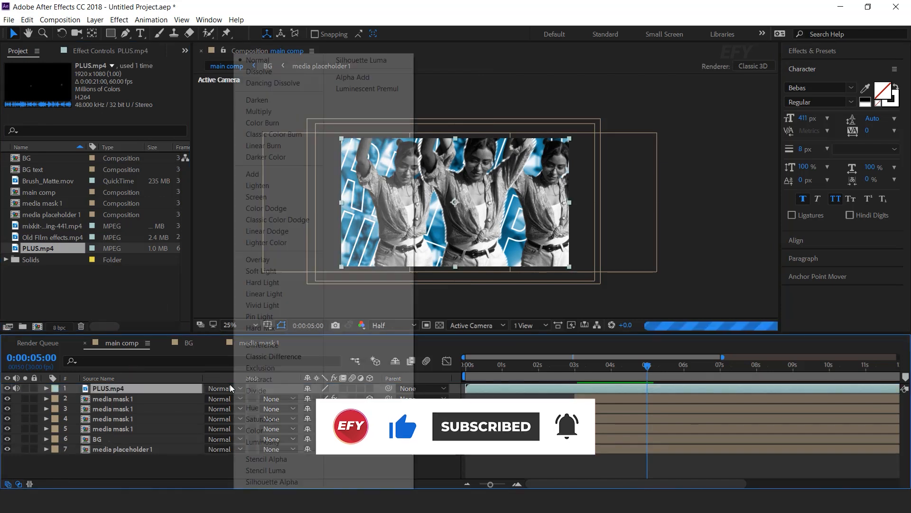
pyautogui.click(256, 197)
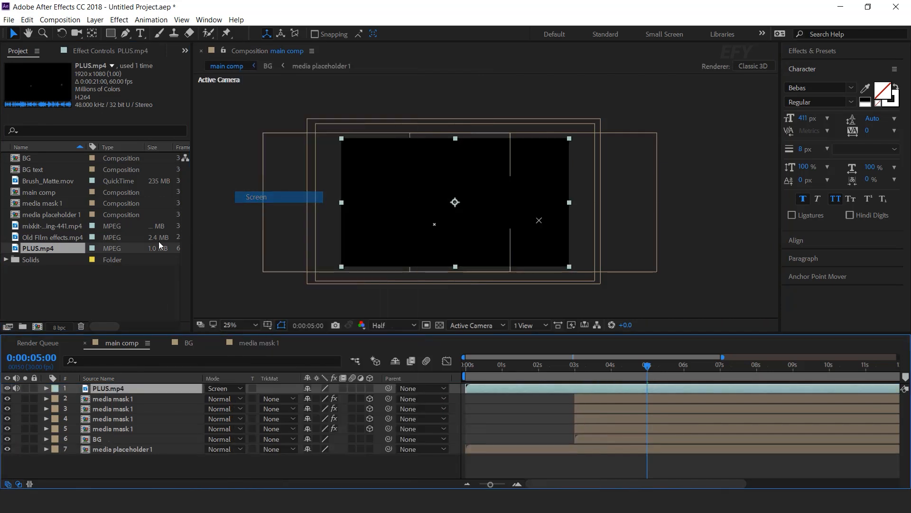
pyautogui.moveTo(26, 250)
pyautogui.mouseDown()
pyautogui.moveTo(76, 250)
pyautogui.moveTo(150, 386)
pyautogui.mouseUp()
pyautogui.click(233, 389)
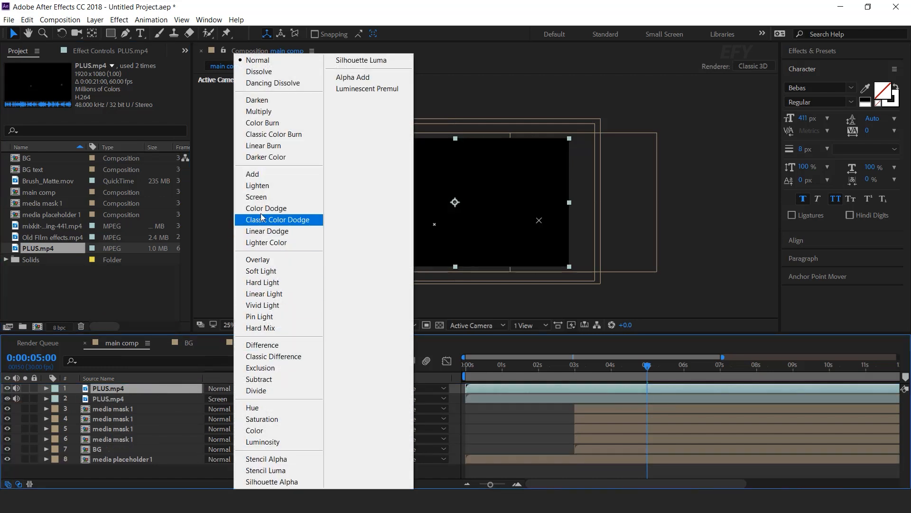
pyautogui.click(258, 197)
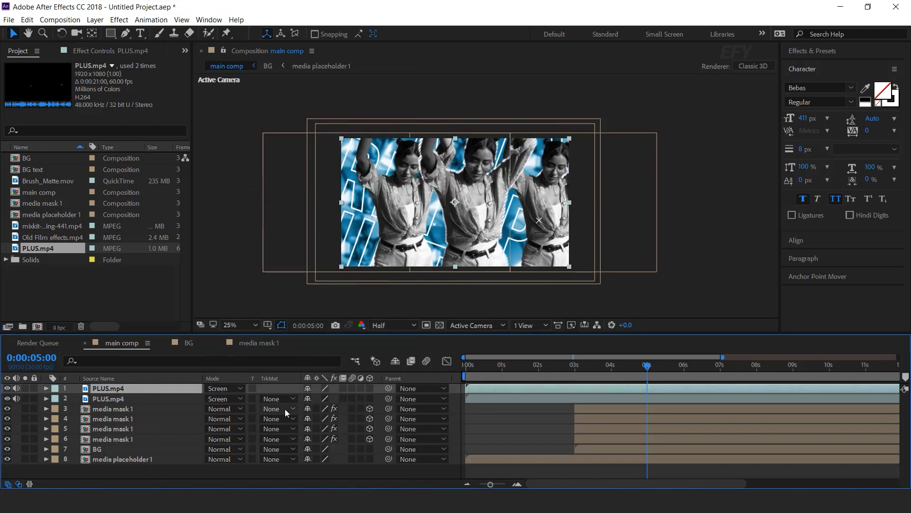
# Step: Shift both PLUS.mp4 layers to start at 0:00:03:00 and preview the overlay on the cutout scene
pyautogui.keyDown('shift'); pyautogui.click(113, 399); pyautogui.keyUp('shift')
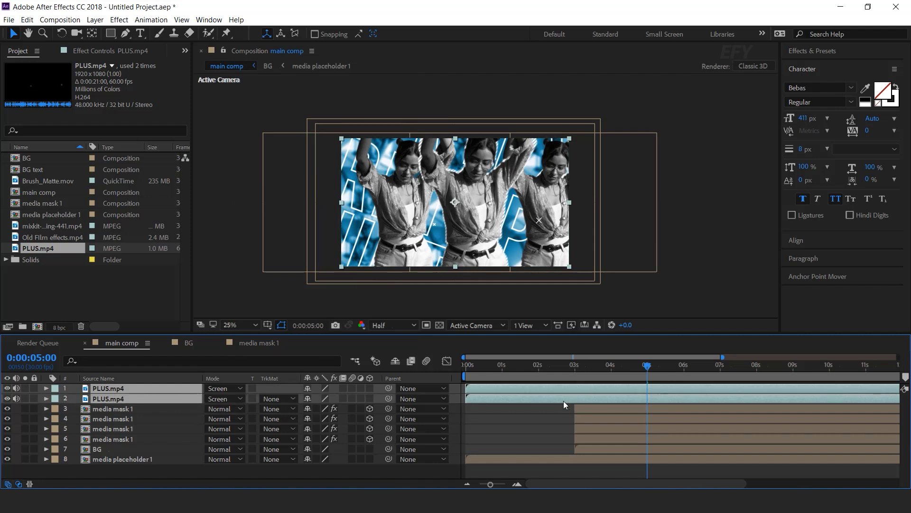
pyautogui.click(576, 365)
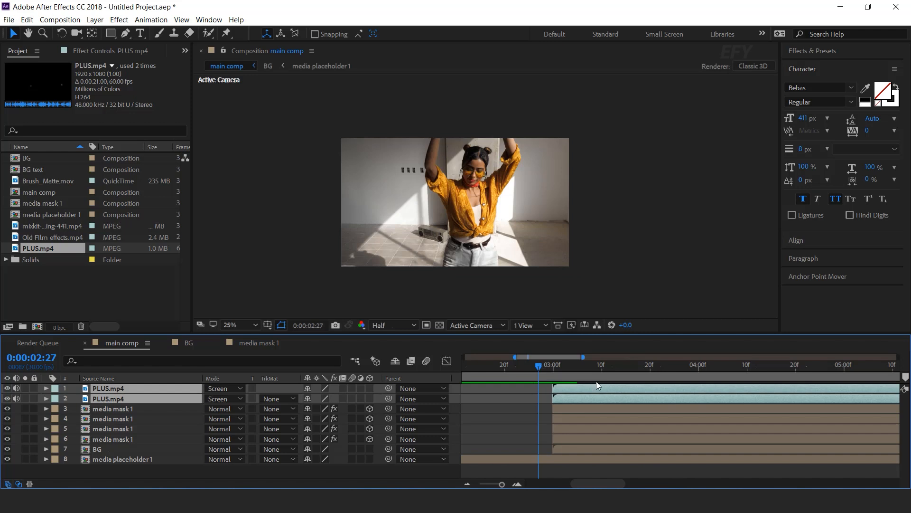
pyautogui.press('space')
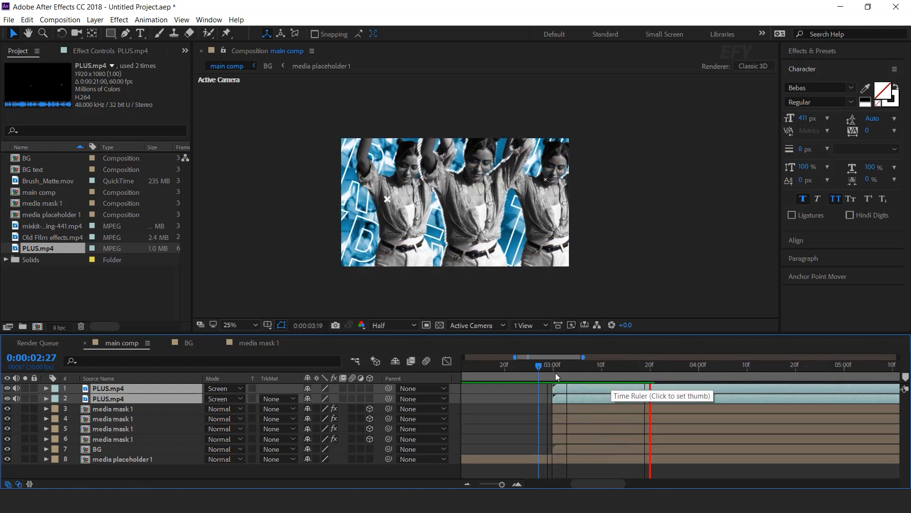
pyautogui.click(563, 365)
pyautogui.moveTo(571, 366); pyautogui.dragTo(645, 369)
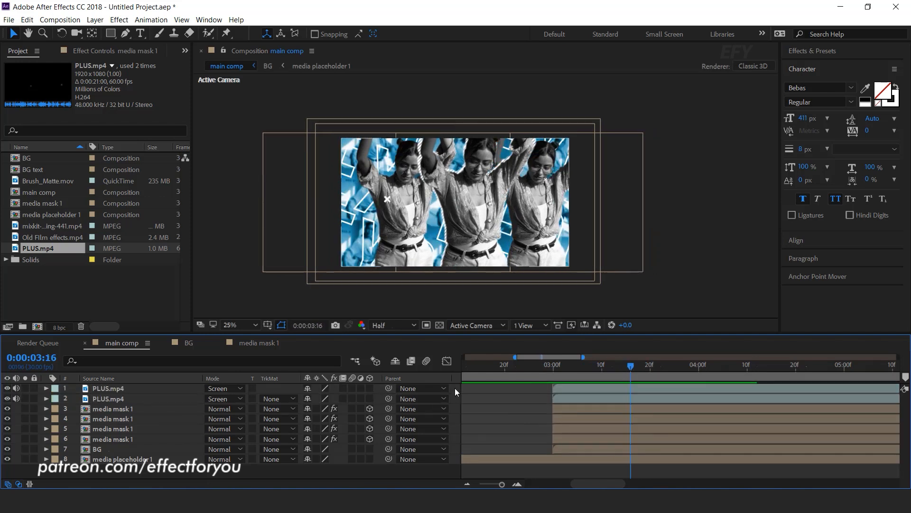
# Step: Create a black 1920 x 1080 solid above all layers of the main comp
pyautogui.rightClick(455, 388)
pyautogui.moveTo(491, 277)
pyautogui.click(648, 302)
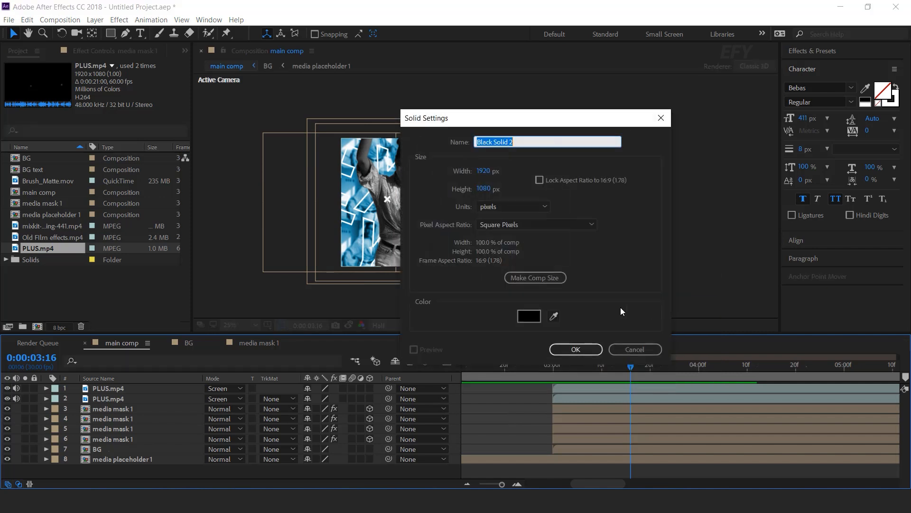
pyautogui.click(583, 353)
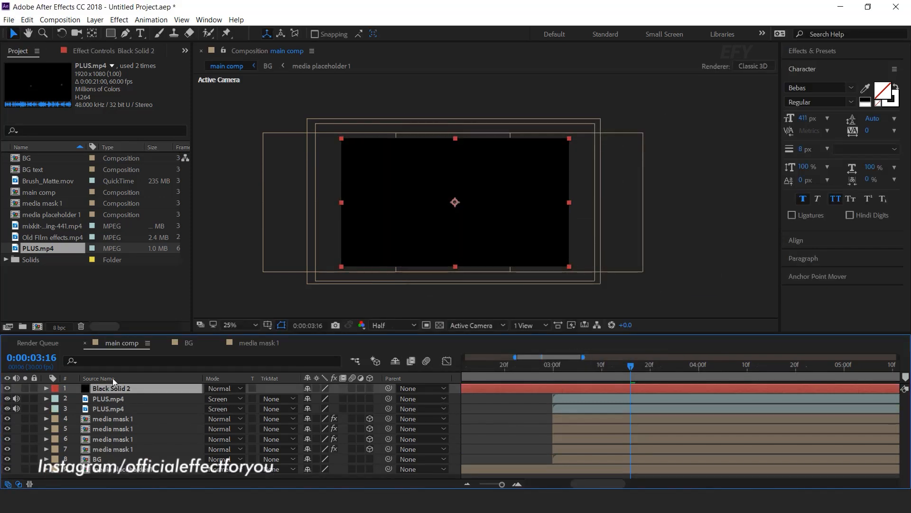
# Step: Add a full-frame elliptical mask to the black solid and set its mask mode to Subtract
pyautogui.moveTo(111, 32); pyautogui.dragTo(170, 57)
pyautogui.doubleClick(110, 33)
pyautogui.press('v')
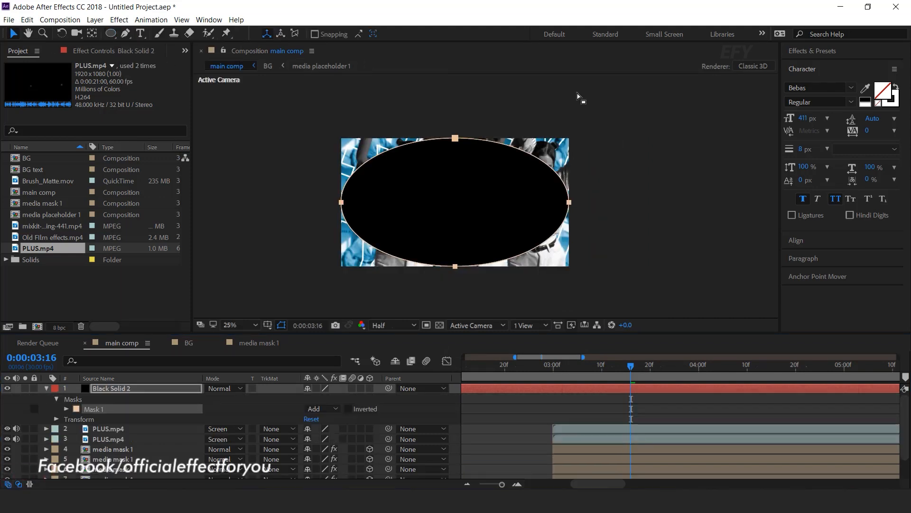
pyautogui.click(336, 409)
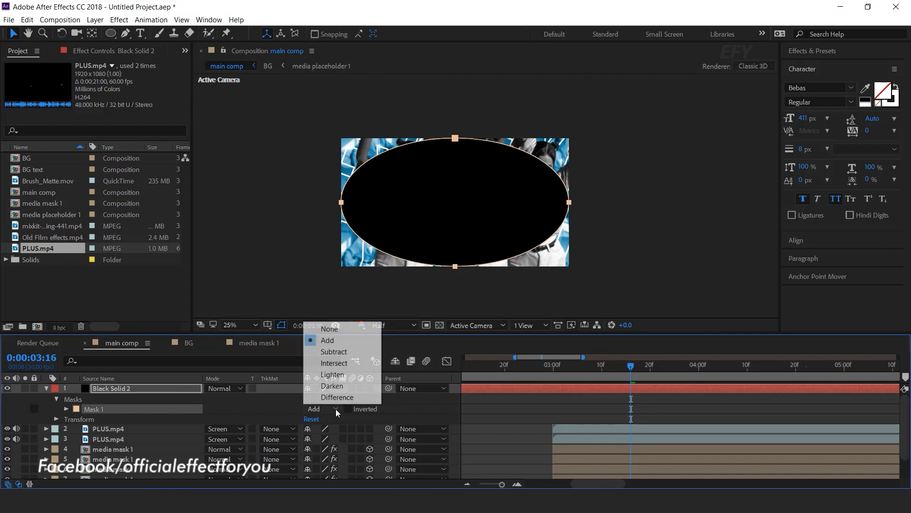
pyautogui.click(339, 351)
# Step: Reshape the solid's elliptical mask with extra Pen tool points into a rounded rectangle inset from the frame edges
pyautogui.moveTo(341, 202); pyautogui.dragTo(354, 205)
pyautogui.click(126, 33)
pyautogui.moveTo(381, 158); pyautogui.dragTo(375, 152)
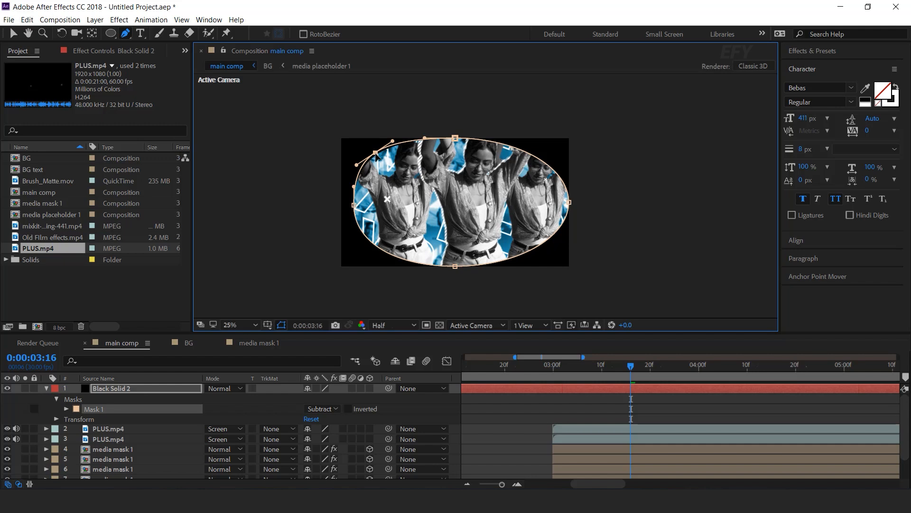
pyautogui.moveTo(375, 245); pyautogui.dragTo(365, 251)
pyautogui.moveTo(456, 267); pyautogui.dragTo(457, 258)
pyautogui.moveTo(538, 240); pyautogui.dragTo(546, 248)
pyautogui.moveTo(537, 157); pyautogui.dragTo(549, 152)
pyautogui.moveTo(455, 140); pyautogui.dragTo(455, 149)
pyautogui.moveTo(549, 153); pyautogui.dragTo(541, 158)
pyautogui.moveTo(569, 203); pyautogui.dragTo(558, 207)
pyautogui.moveTo(546, 248); pyautogui.dragTo(542, 249)
pyautogui.moveTo(456, 258); pyautogui.dragTo(459, 251)
pyautogui.moveTo(364, 251); pyautogui.dragTo(377, 246)
pyautogui.moveTo(375, 152); pyautogui.dragTo(376, 158)
pyautogui.moveTo(456, 147); pyautogui.dragTo(457, 150)
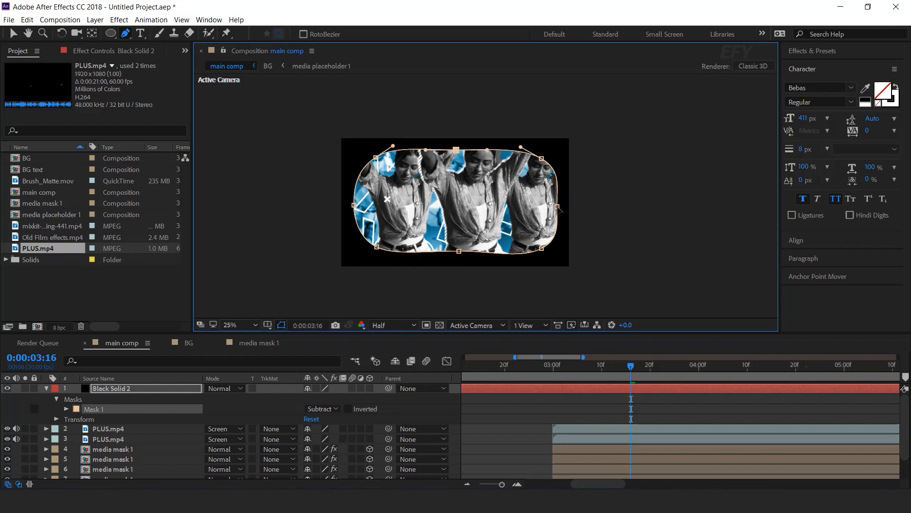
# Step: Feather the solid's mask by 322 pixels and set the solid's opacity to 80%
pyautogui.click(67, 409)
pyautogui.moveTo(327, 418); pyautogui.dragTo(663, 421)
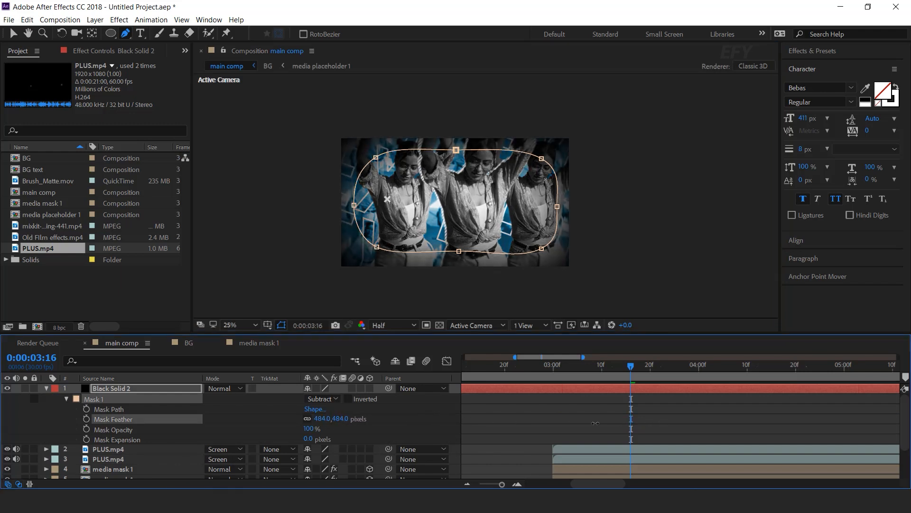
pyautogui.moveTo(596, 423); pyautogui.dragTo(528, 423)
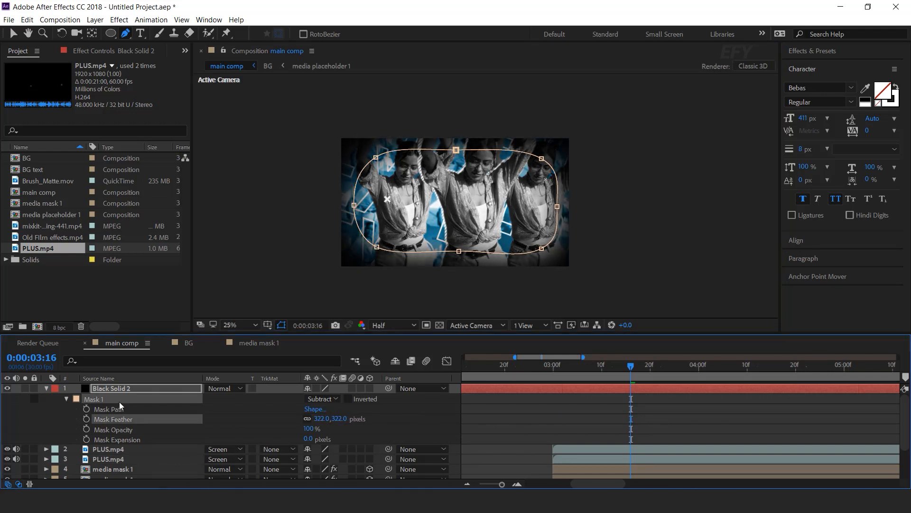
pyautogui.click(127, 390)
pyautogui.press('t')
pyautogui.moveTo(308, 404); pyautogui.dragTo(293, 403)
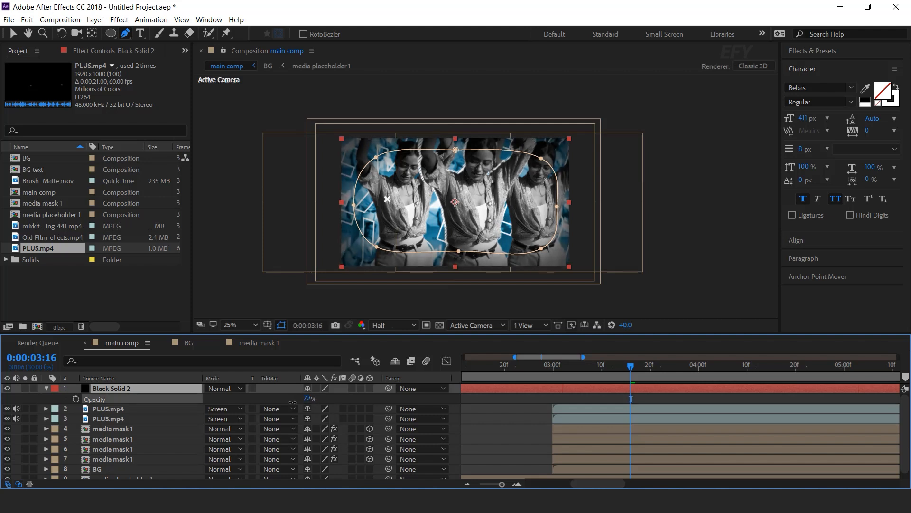
pyautogui.click(498, 426)
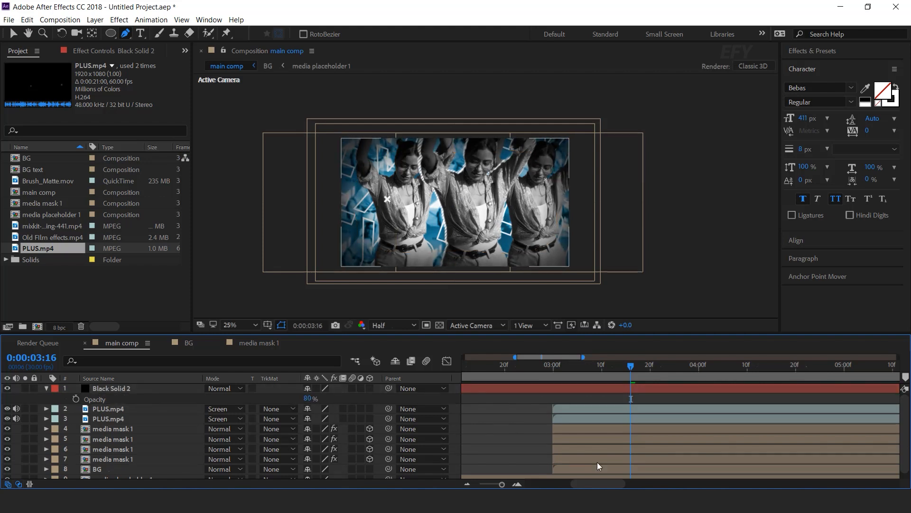
# Step: Trim the start of the black solid to 0:00:03:00 and preview the vignette across the cut
pyautogui.click(47, 388)
pyautogui.click(554, 390)
pyautogui.click(552, 365)
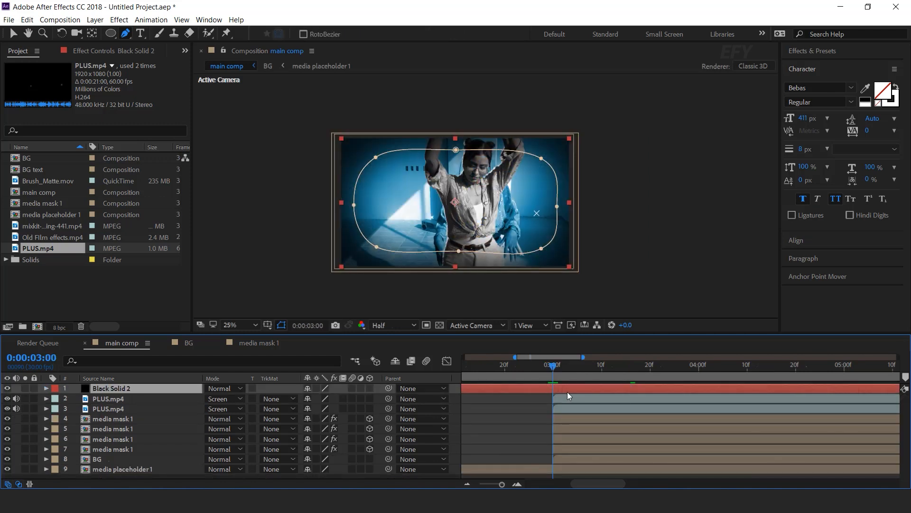
pyautogui.hotkey('alt', '[')
pyautogui.click(534, 366)
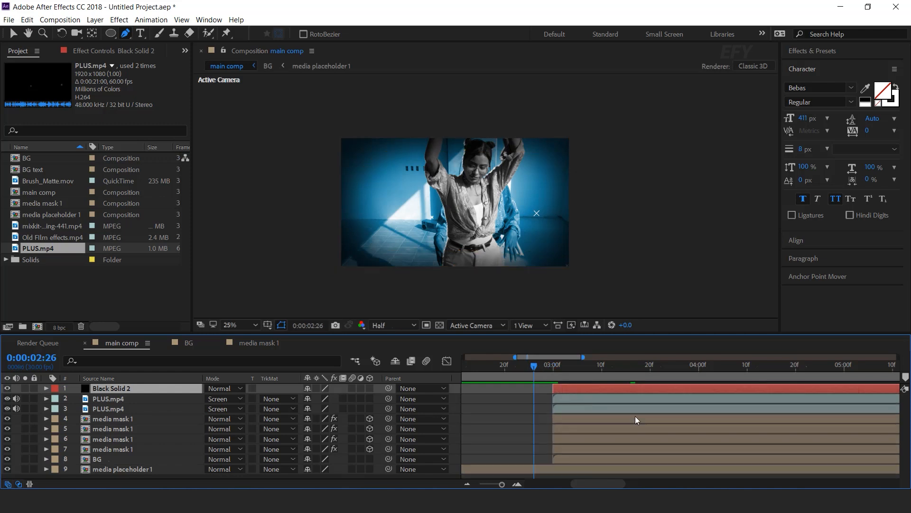
pyautogui.press('space')
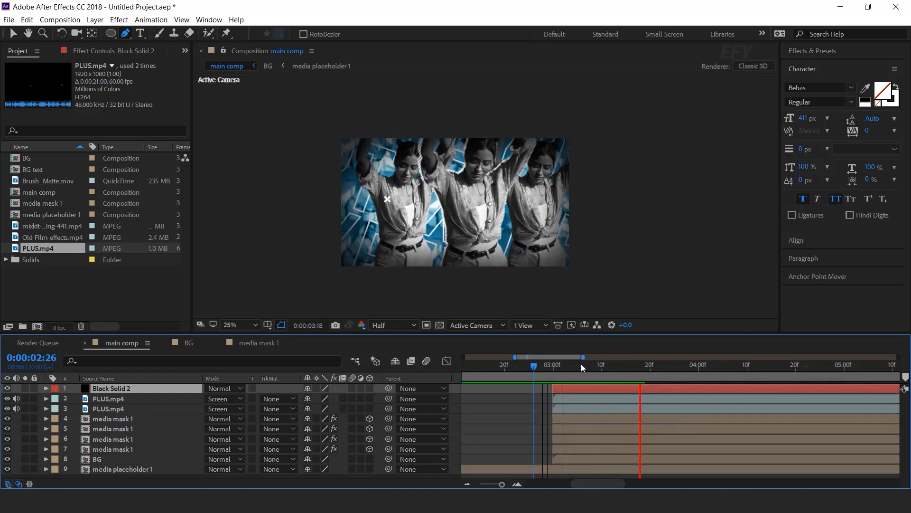
pyautogui.moveTo(639, 365); pyautogui.dragTo(656, 364)
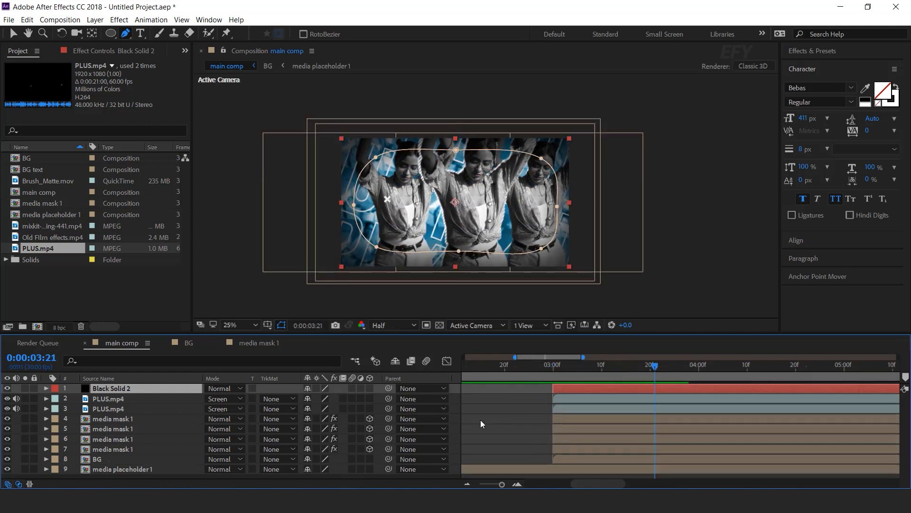
# Step: Create an adjustment layer above all layers and rename it exposure
pyautogui.click(457, 388)
pyautogui.rightClick(455, 388)
pyautogui.moveTo(483, 276)
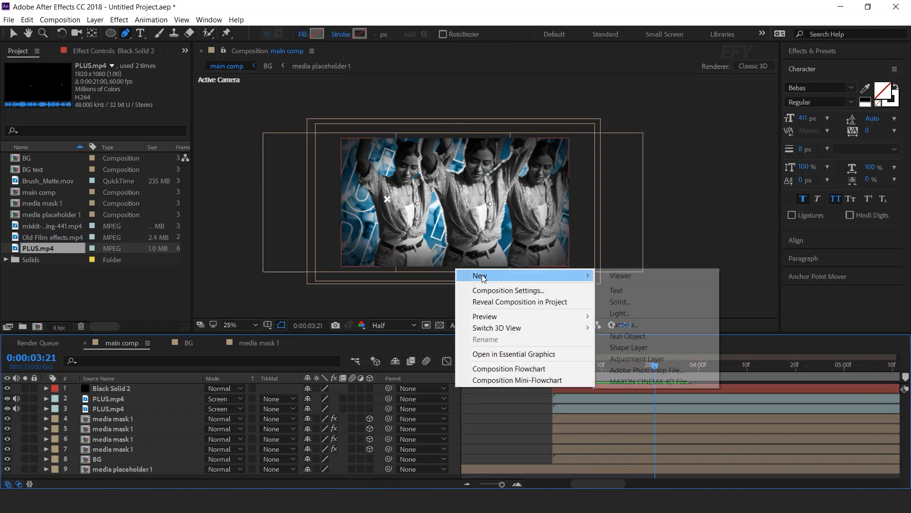
pyautogui.click(637, 359)
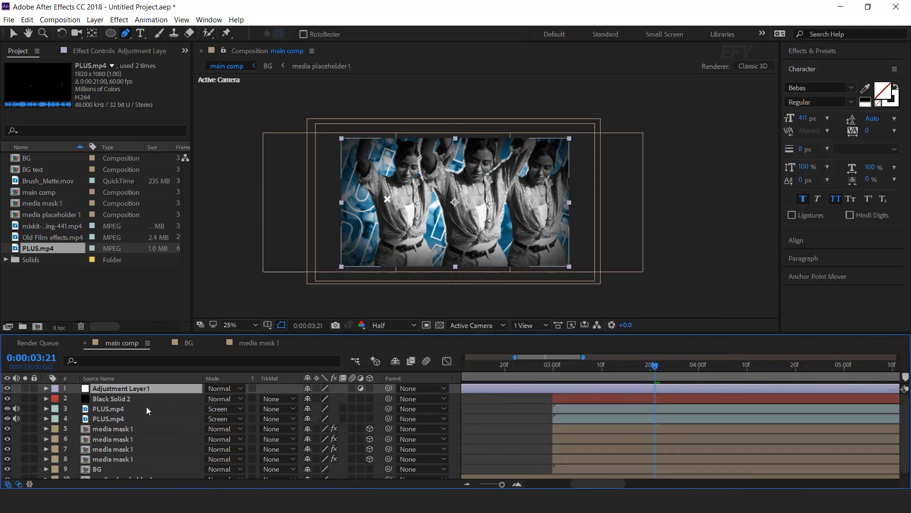
pyautogui.press('Return')
pyautogui.write('expo')
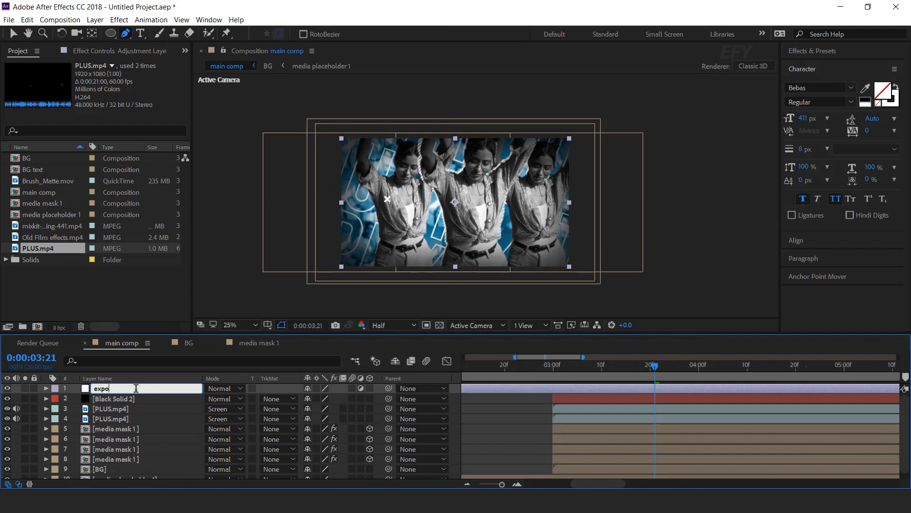
pyautogui.write('sure')
pyautogui.press('Return')
# Step: Search the effects for Exposure and apply that effect to the exposure adjustment layer
pyautogui.hotkey('ctrl', 'space')
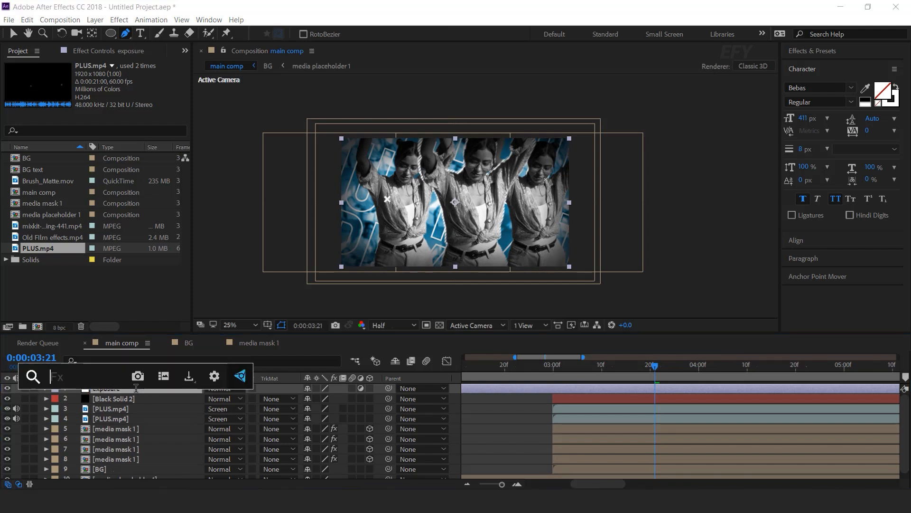
pyautogui.write('ex')
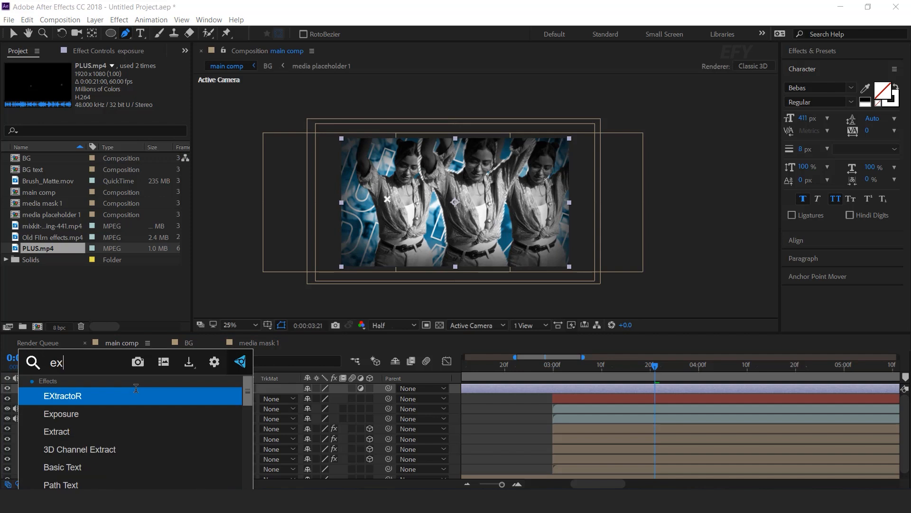
pyautogui.press('Down')
pyautogui.press('Return')
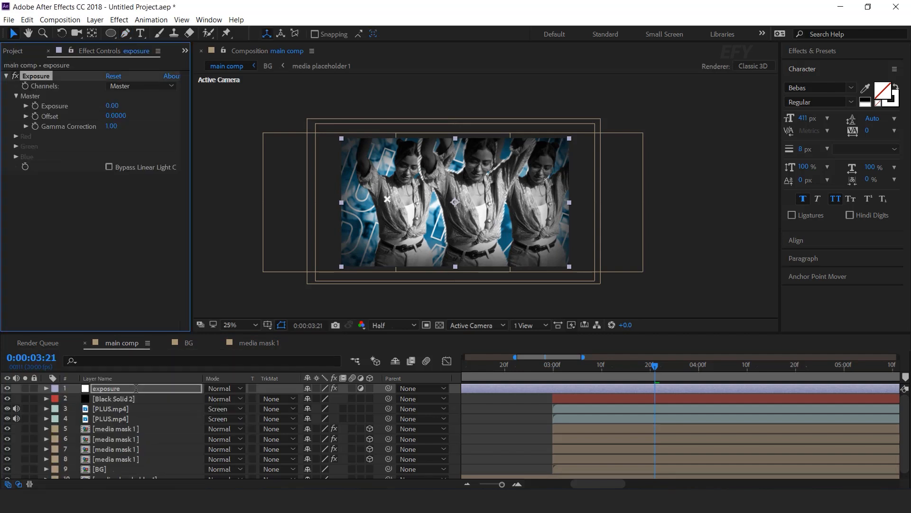
# Step: Keyframe the effect's Exposure at 0 at 0:00:00:00, 12 at 0:00:00:16 and 0 at 0:00:01:11
pyautogui.moveTo(560, 366); pyautogui.dragTo(349, 393)
pyautogui.press('-')
pyautogui.press('-')
pyautogui.press('-')
pyautogui.moveTo(474, 367); pyautogui.dragTo(451, 368)
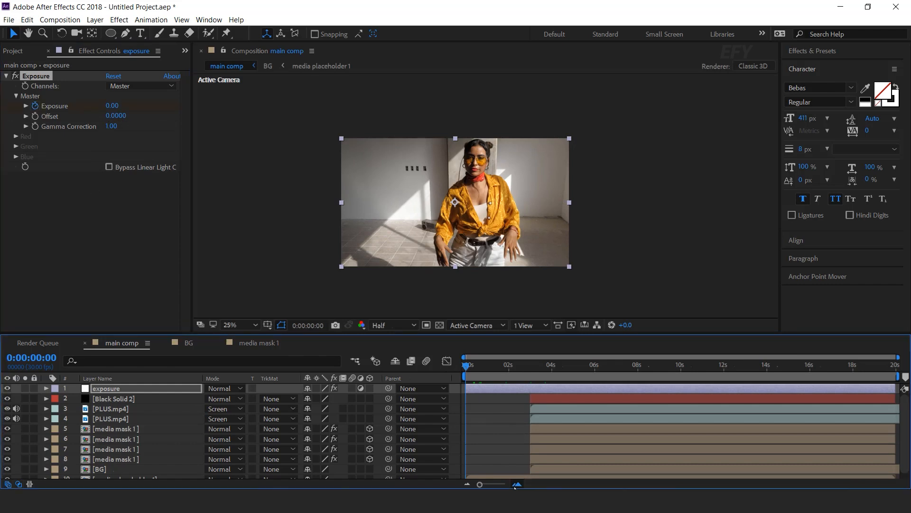
pyautogui.press('=')
pyautogui.press('=')
pyautogui.moveTo(485, 368); pyautogui.dragTo(511, 366)
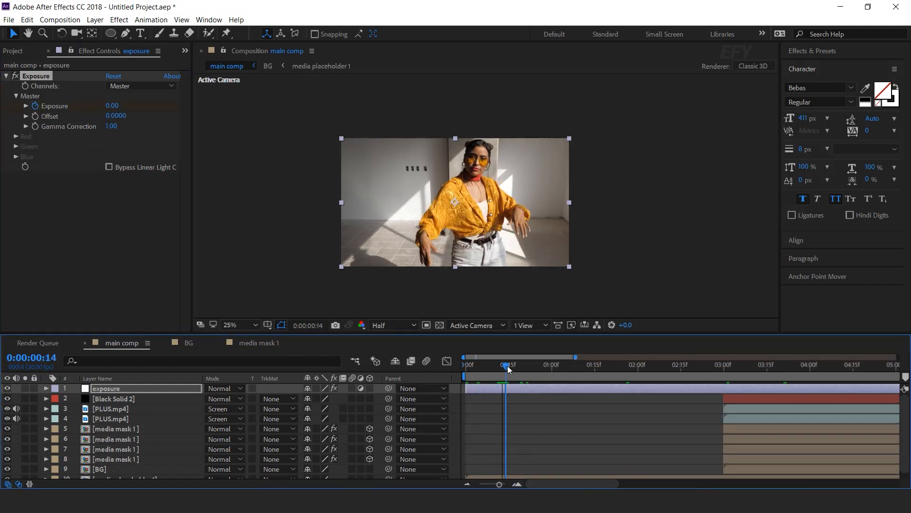
pyautogui.click(116, 108)
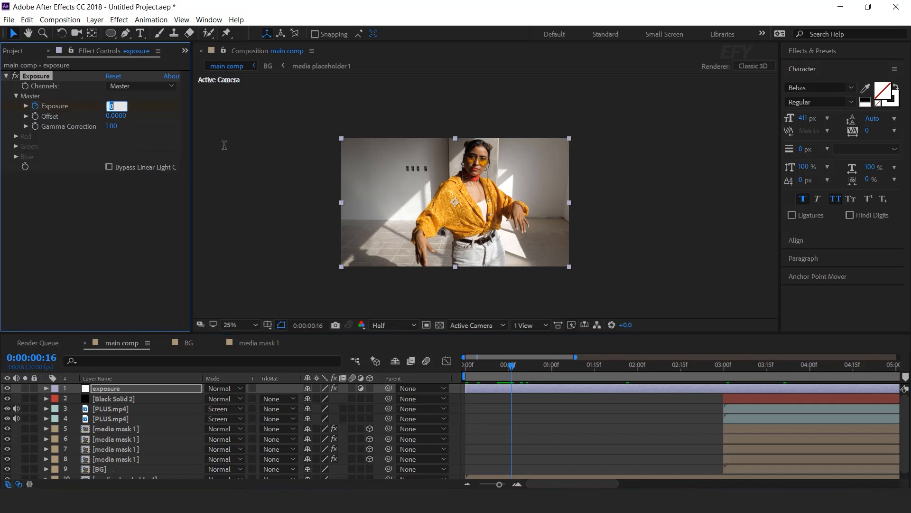
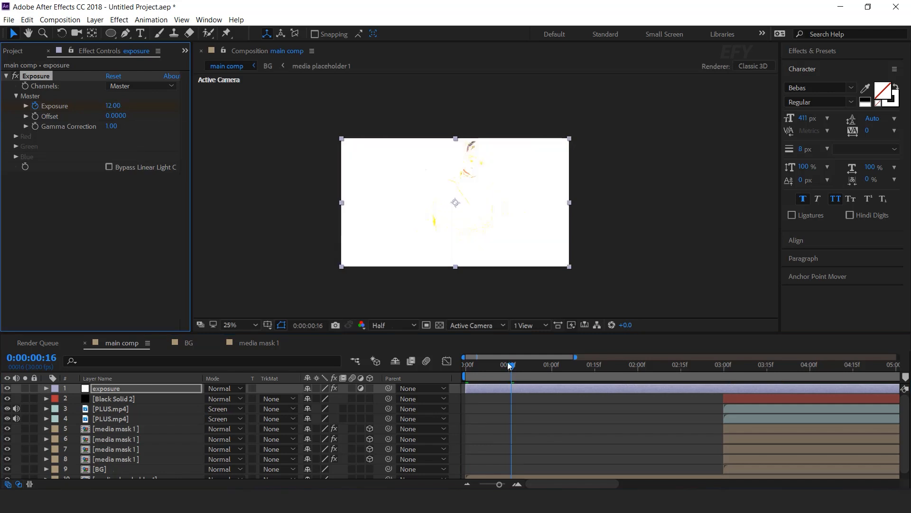
pyautogui.moveTo(517, 367); pyautogui.dragTo(584, 366)
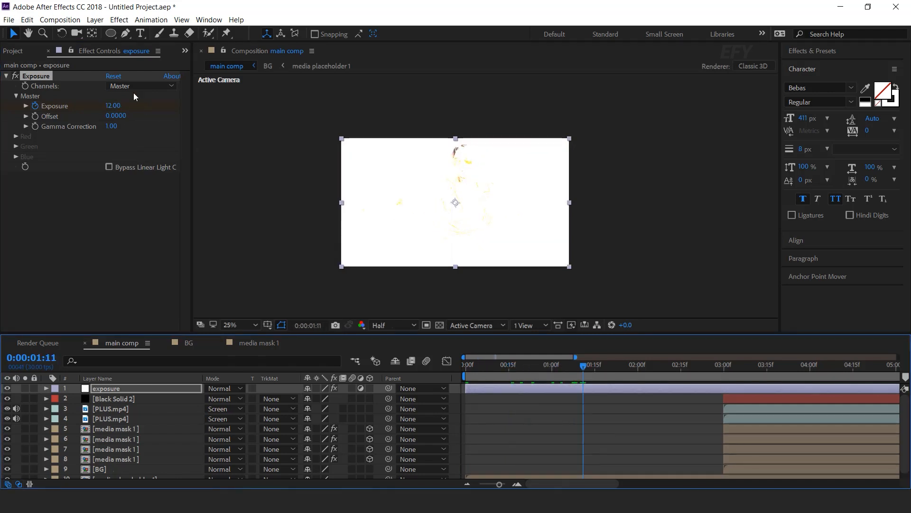
pyautogui.click(114, 105)
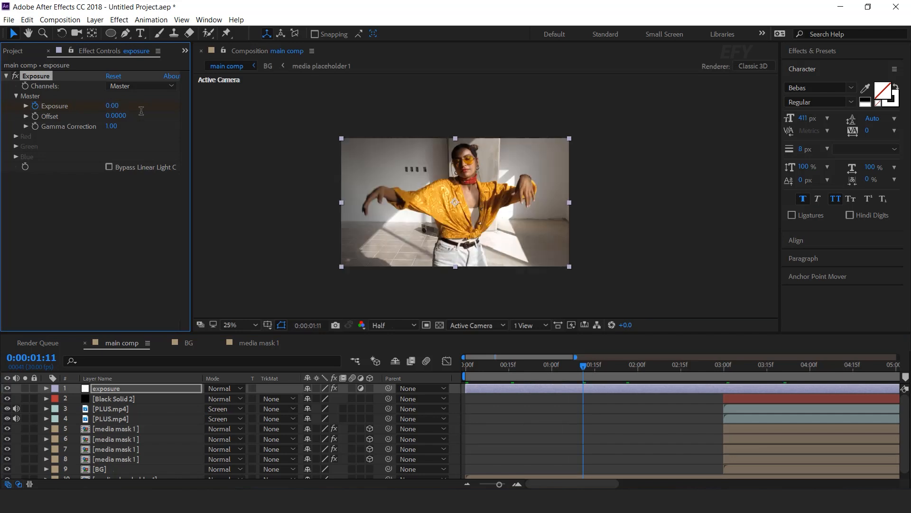
# Step: Trim the exposure layer's end to 0:00:01:21, slide the layer over the three-second cut and preview the flash
pyautogui.moveTo(586, 366); pyautogui.dragTo(613, 366)
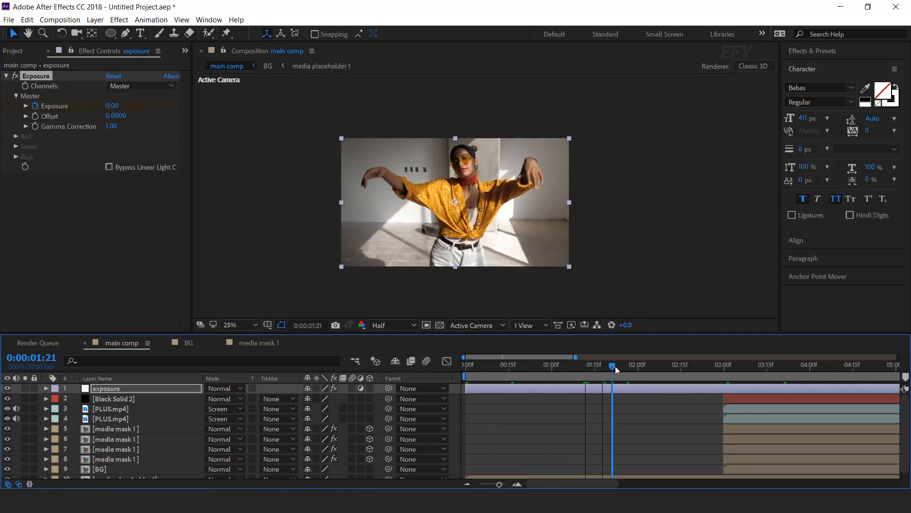
pyautogui.hotkey('alt', ']')
pyautogui.press('-')
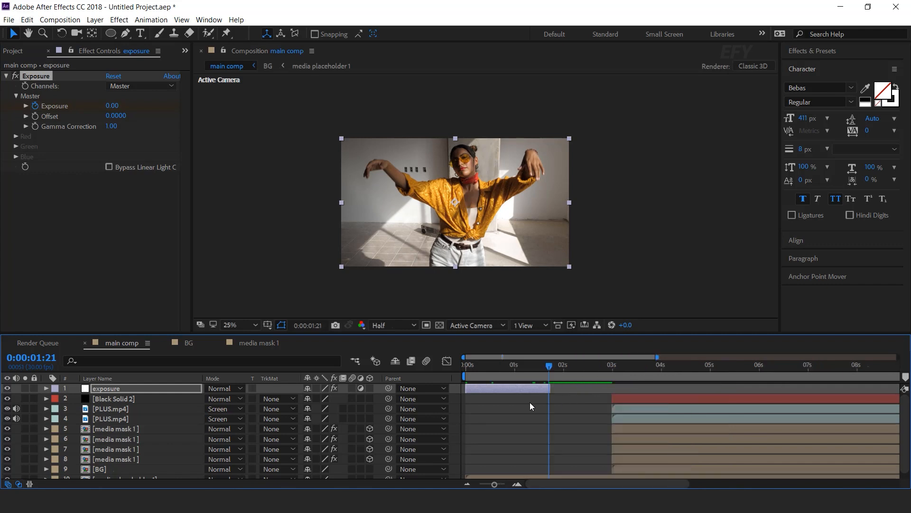
pyautogui.moveTo(504, 388); pyautogui.dragTo(637, 388)
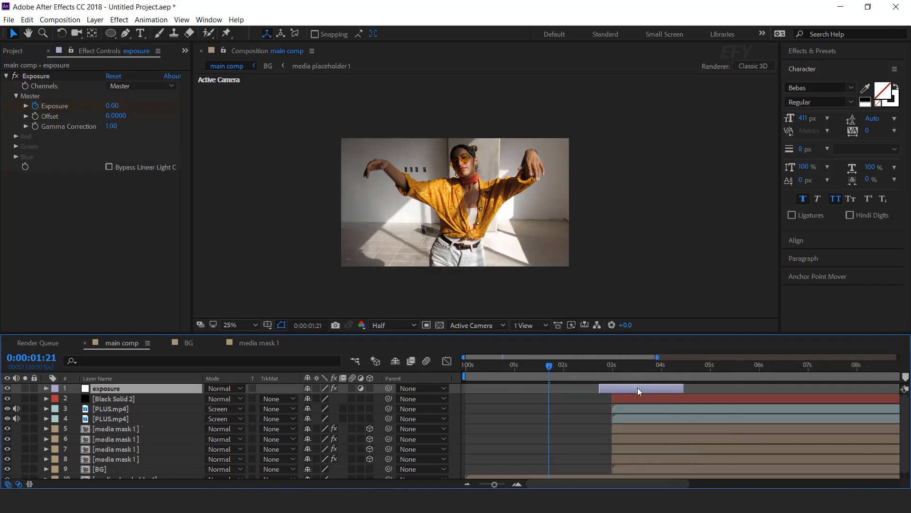
pyautogui.moveTo(631, 484); pyautogui.dragTo(649, 483)
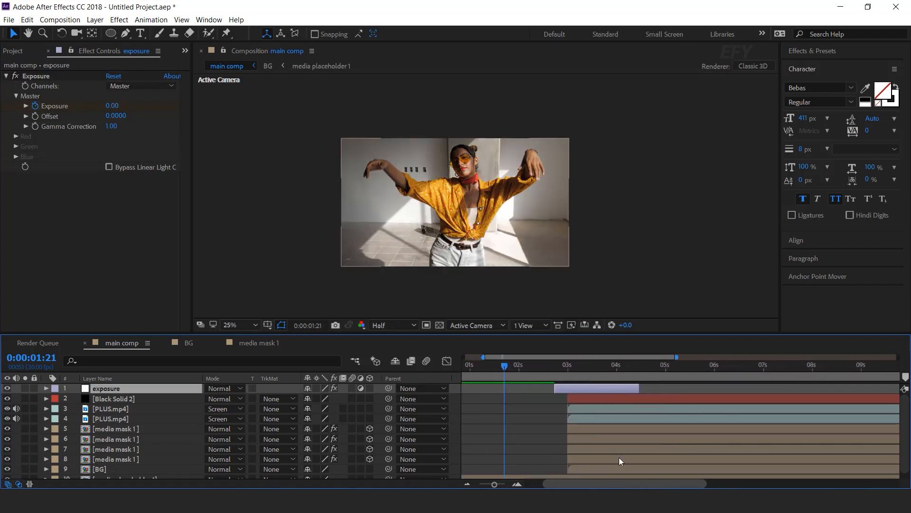
pyautogui.press('i')
pyautogui.press('=')
pyautogui.press('=')
pyautogui.moveTo(513, 366); pyautogui.dragTo(505, 367)
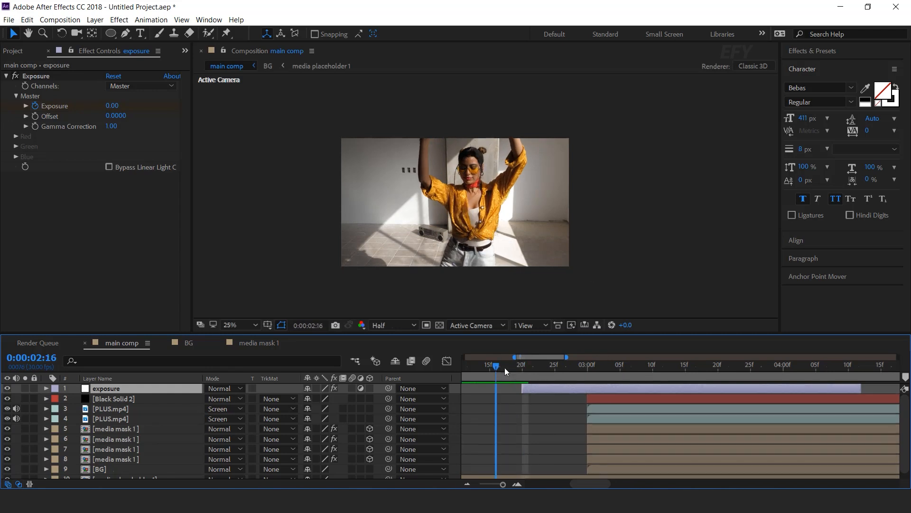
pyautogui.press('space')
# Step: Move the Exposure keyframes closer together, shorten the layer, centre the flash peak on 0:00:03:00 and preview it
pyautogui.click(560, 369)
pyautogui.press('u')
pyautogui.moveTo(798, 403); pyautogui.dragTo(564, 408)
pyautogui.moveTo(860, 388); pyautogui.dragTo(678, 387)
pyautogui.click(517, 366)
pyautogui.moveTo(596, 387); pyautogui.dragTo(623, 387)
pyautogui.moveTo(542, 368); pyautogui.dragTo(564, 369)
pyautogui.press('space')
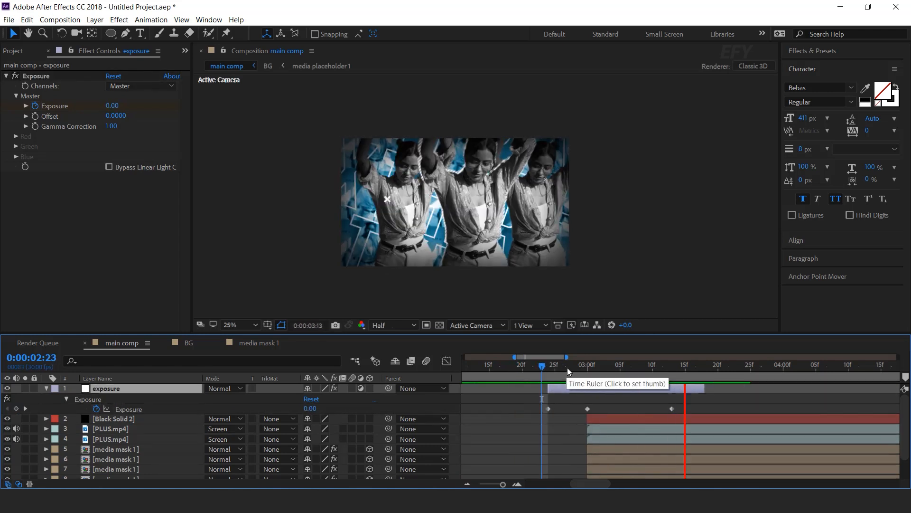
# Step: Tighten the Exposure keyframes further, trim and shift the exposure layer around the cut, and replay the flash
pyautogui.click(567, 367)
pyautogui.moveTo(587, 409); pyautogui.dragTo(575, 408)
pyautogui.moveTo(705, 388); pyautogui.dragTo(659, 388)
pyautogui.press('=')
pyautogui.moveTo(641, 388); pyautogui.dragTo(693, 388)
pyautogui.moveTo(633, 409); pyautogui.dragTo(606, 409)
pyautogui.moveTo(568, 367)
pyautogui.mouseDown()
pyautogui.moveTo(667, 373)
pyautogui.moveTo(580, 367)
pyautogui.moveTo(607, 408)
pyautogui.moveTo(622, 375)
pyautogui.moveTo(553, 376)
pyautogui.mouseUp()
pyautogui.press('space')
pyautogui.press('space')
pyautogui.moveTo(710, 372); pyautogui.dragTo(739, 374)
# Step: Play the main comp from 0:00:02:21 to check the flash transition, stopping at 0:00:05:13
pyautogui.press('-')
pyautogui.press('-')
pyautogui.press('-')
pyautogui.click(576, 367)
pyautogui.press('space')
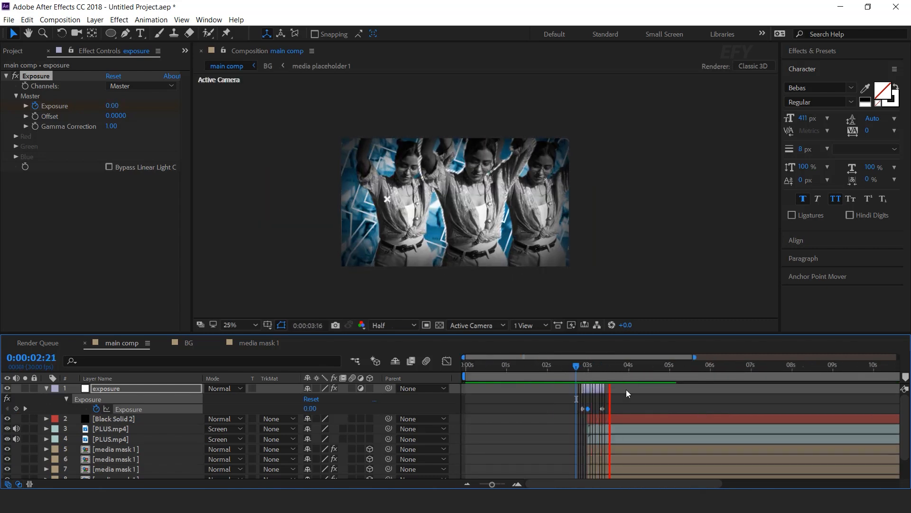
pyautogui.press('-')
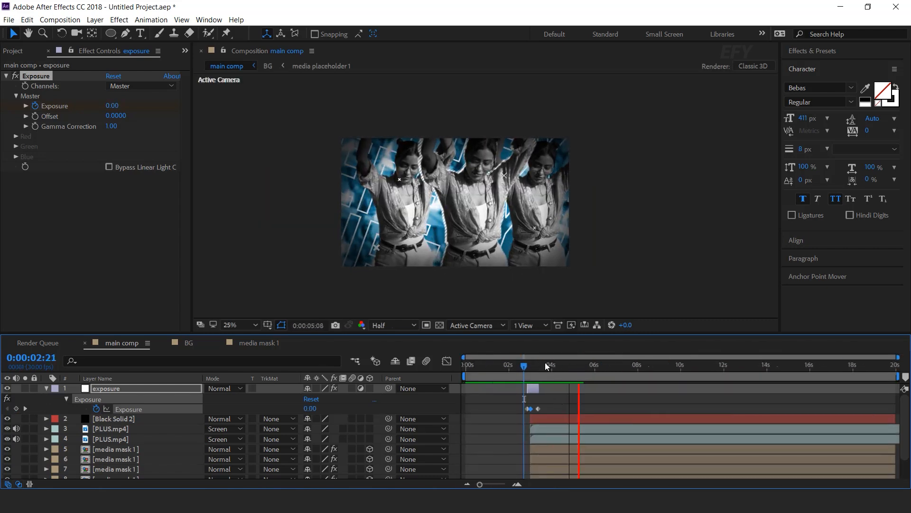
pyautogui.click(582, 369)
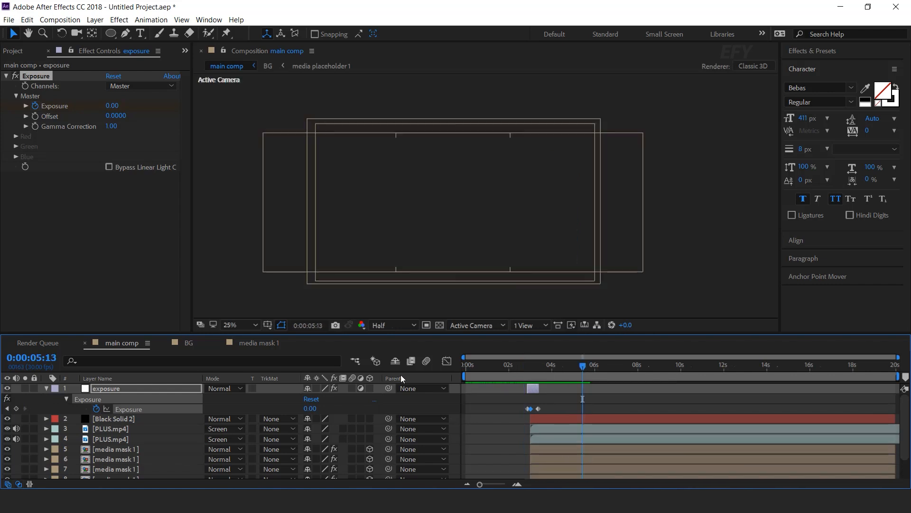
# Step: Collapse the exposure layer's properties and preview the main comp from 0:00:02:20
pyautogui.click(47, 390)
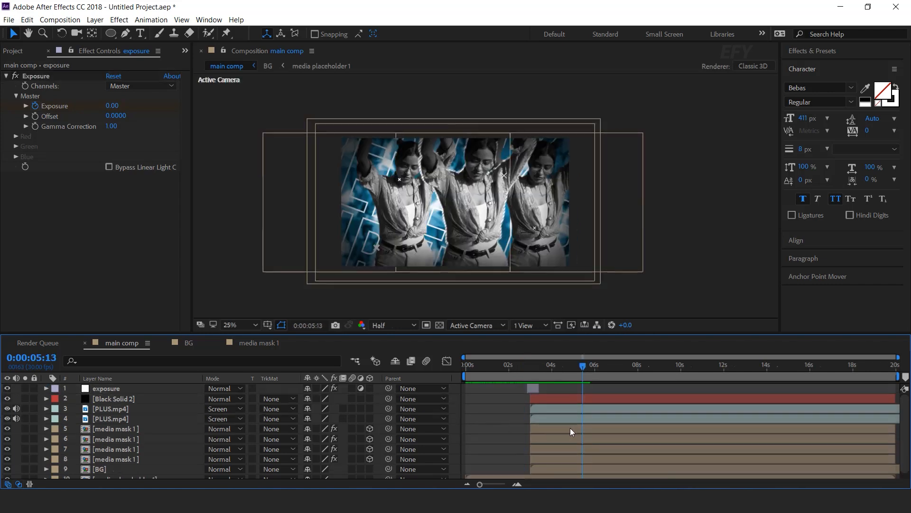
pyautogui.scroll(-1, 570, 431)
pyautogui.click(523, 368)
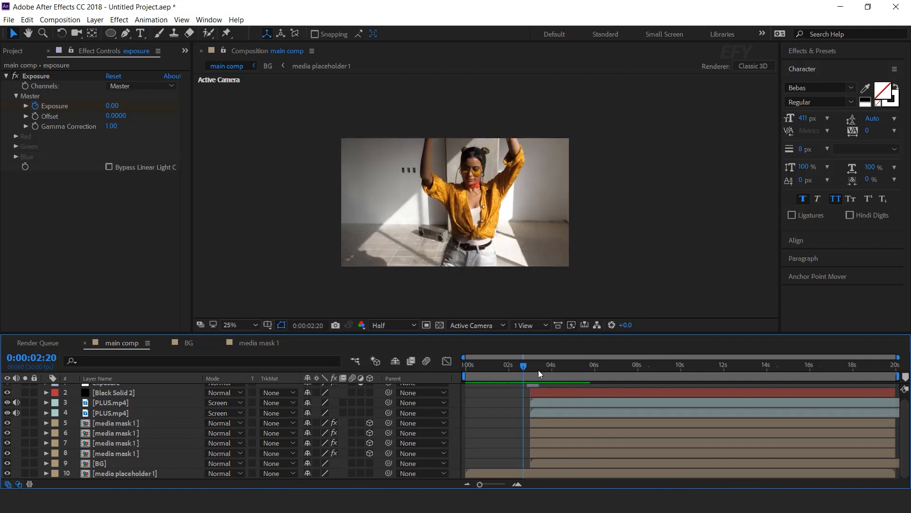
pyautogui.press('space')
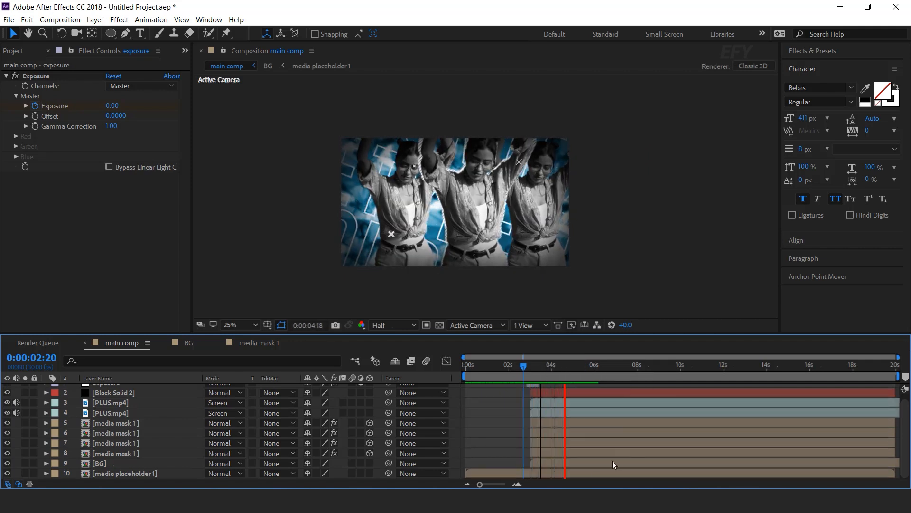
# Step: Trim the ends of all layers from Black Solid 2 through BG to 0:00:07:00 and preview the cut
pyautogui.click(610, 369)
pyautogui.click(616, 375)
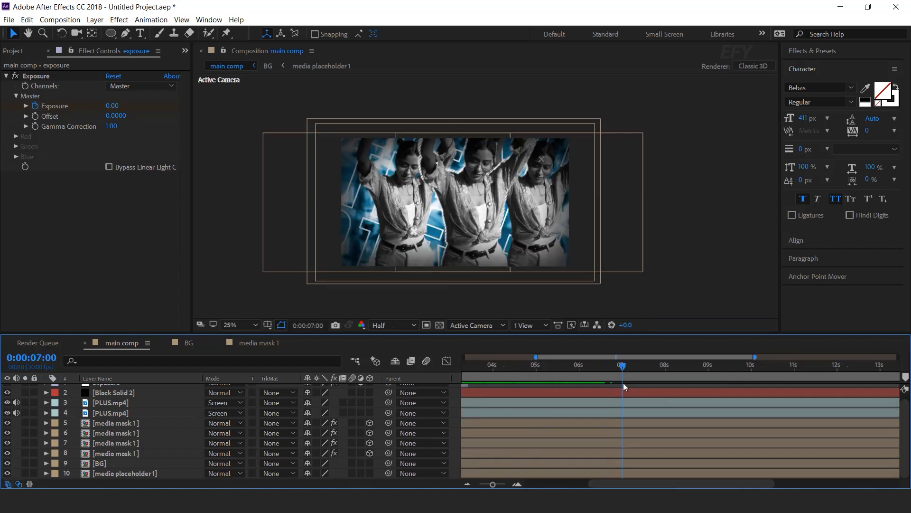
pyautogui.click(620, 389)
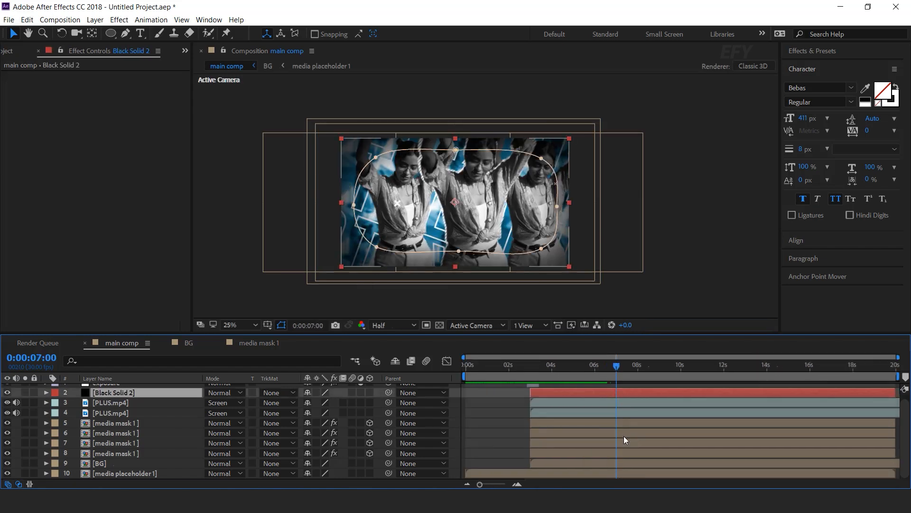
pyautogui.scroll(1, 629, 465)
pyautogui.keyDown('shift'); pyautogui.click(627, 464); pyautogui.keyUp('shift')
pyautogui.keyDown('shift'); pyautogui.click(631, 470); pyautogui.keyUp('shift')
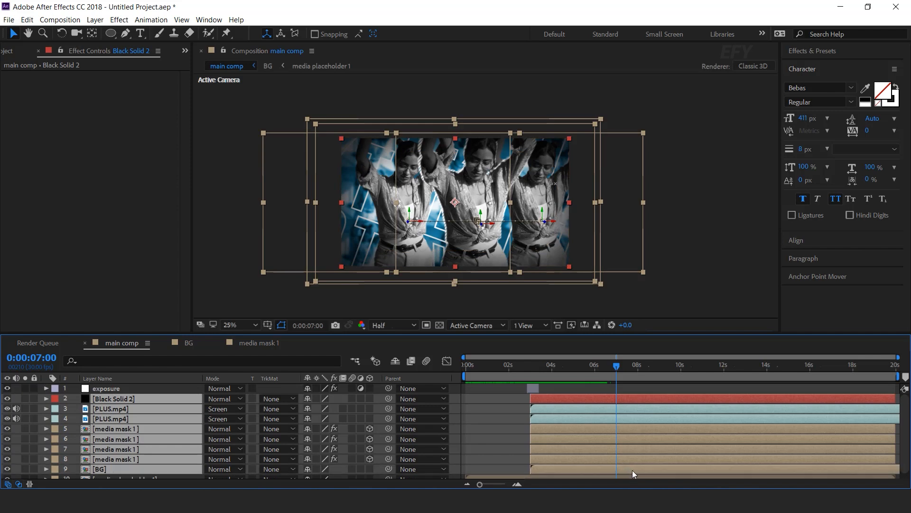
pyautogui.scroll(-1, 633, 470)
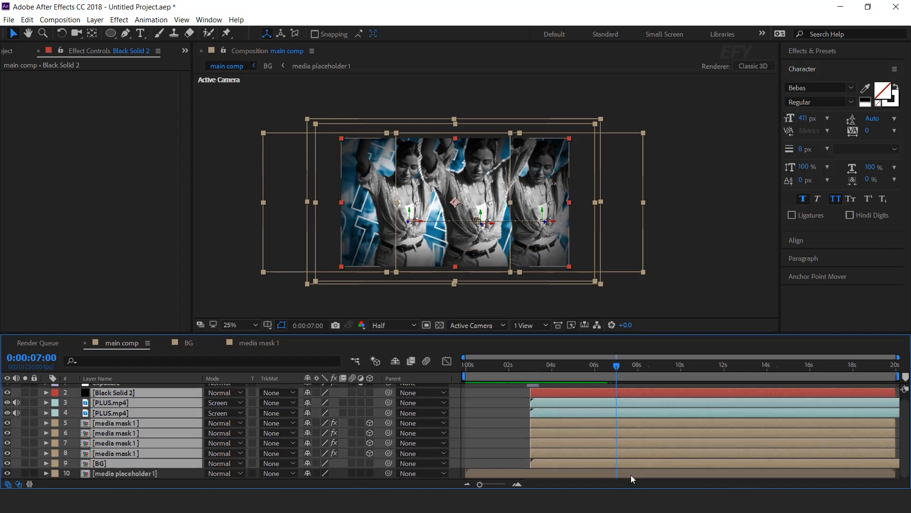
pyautogui.hotkey('alt', ']')
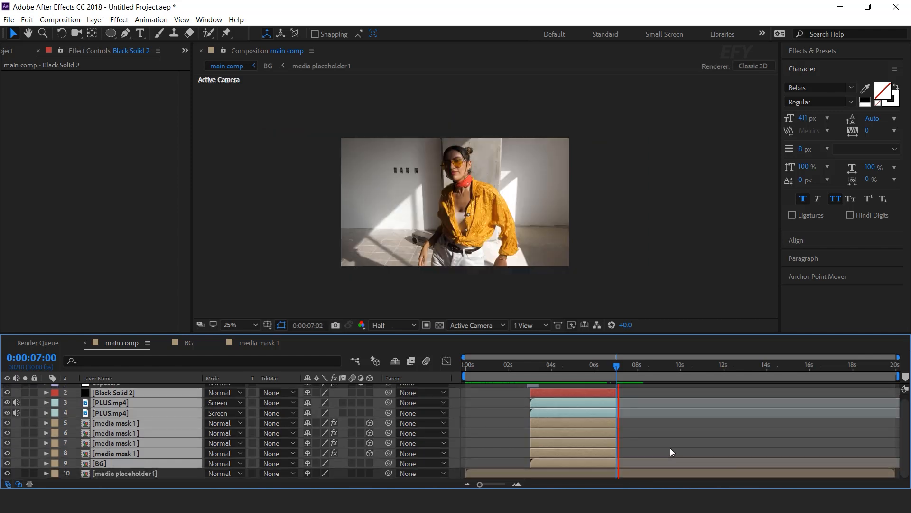
pyautogui.press('space')
pyautogui.press(';')
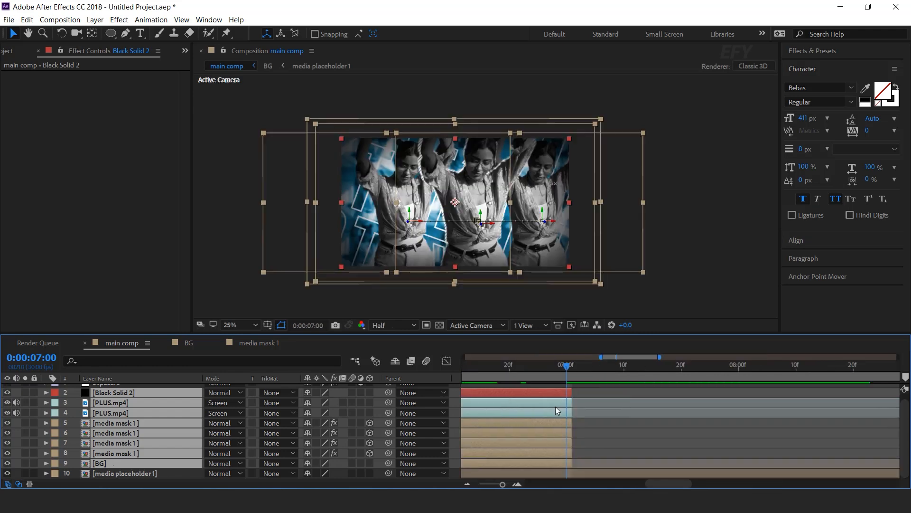
# Step: Duplicate the exposure layer and slide the copy over the cut at about 0:00:07:00
pyautogui.scroll(1, 561, 409)
pyautogui.moveTo(666, 484); pyautogui.dragTo(628, 484)
pyautogui.scroll(-3, 552, 398)
pyautogui.click(520, 388)
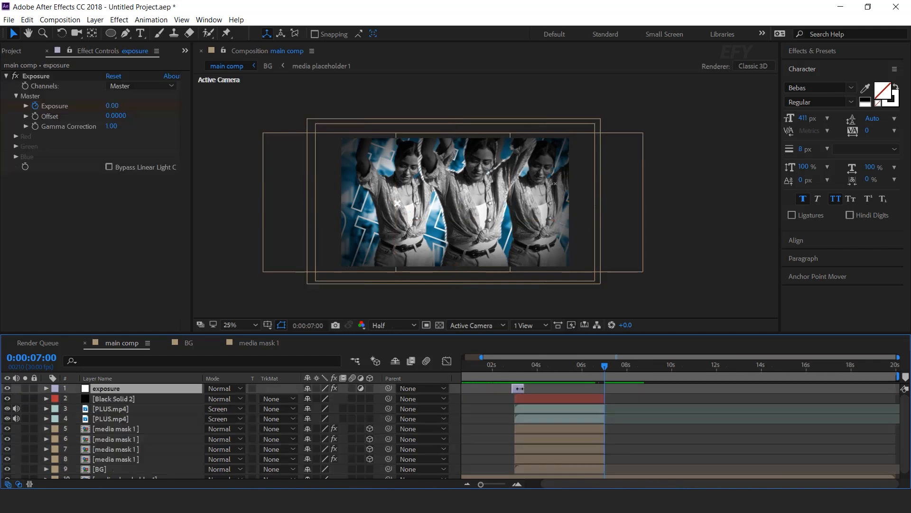
pyautogui.hotkey('ctrl', 'd')
pyautogui.scroll(2, 537, 388)
pyautogui.moveTo(523, 389); pyautogui.dragTo(636, 370)
pyautogui.scroll(2, 700, 399)
# Step: Preview the second exposure flash in the main comp from 0:00:06:24
pyautogui.press('space')
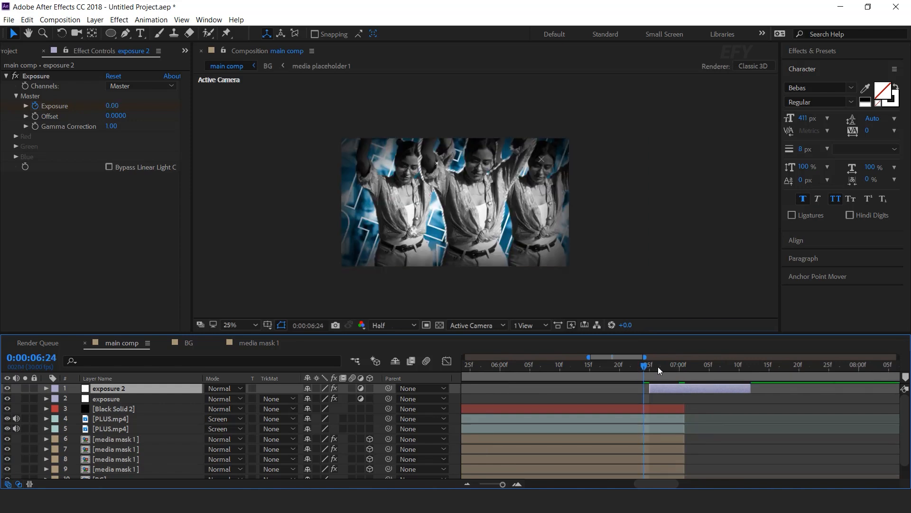
pyautogui.moveTo(646, 366); pyautogui.dragTo(705, 386)
pyautogui.moveTo(644, 366); pyautogui.dragTo(663, 366)
pyautogui.press('space')
pyautogui.scroll(-5, 730, 434)
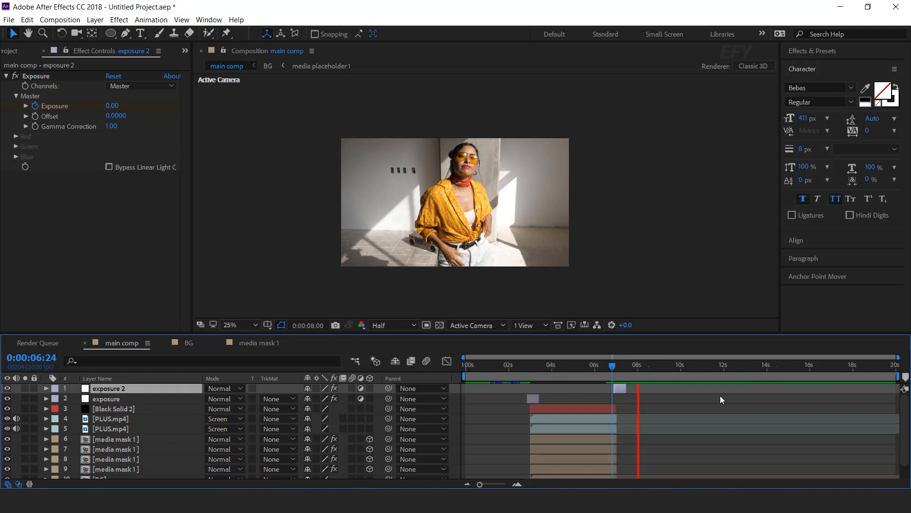
# Step: Set the end of the main comp's work area to 0:00:10:00 and deselect the layers
pyautogui.moveTo(623, 366); pyautogui.dragTo(682, 372)
pyautogui.press('n')
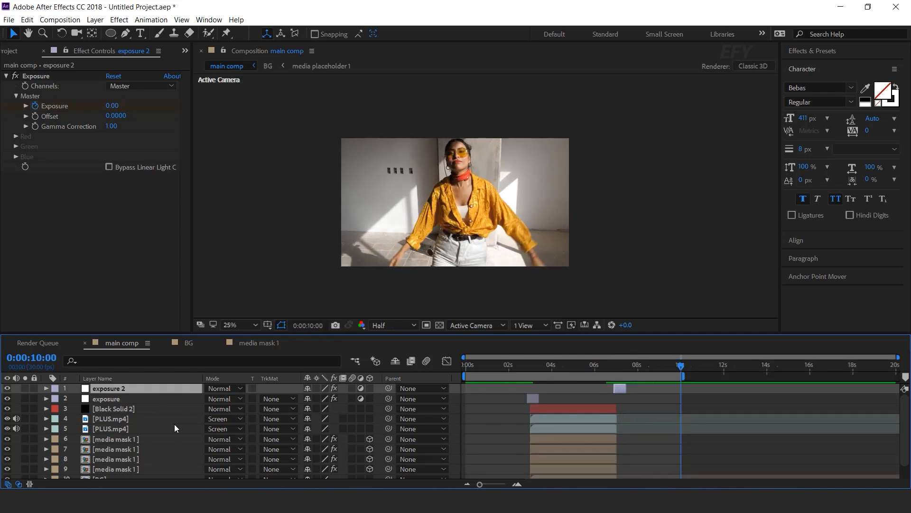
pyautogui.click(482, 440)
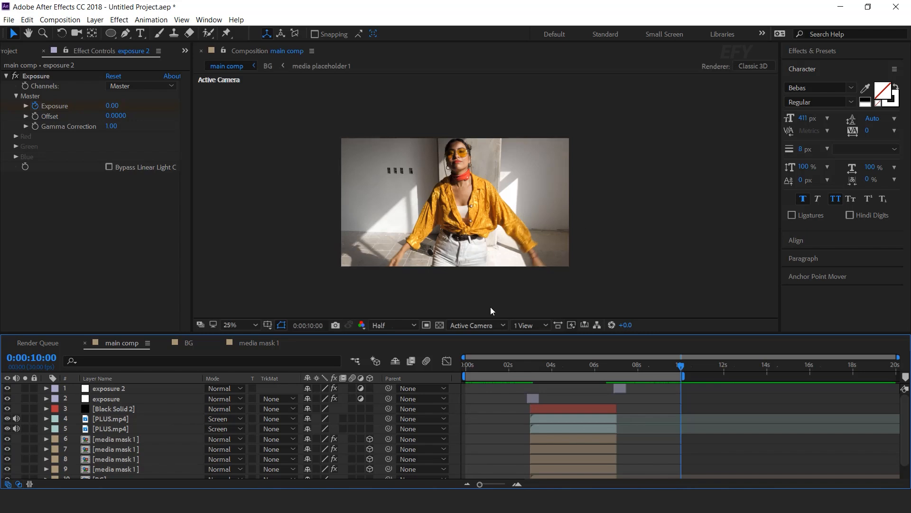
# Step: Create a new composition named "text 1" with a width of 1000 px and a height of 500 px
pyautogui.click(13, 53)
pyautogui.click(73, 286)
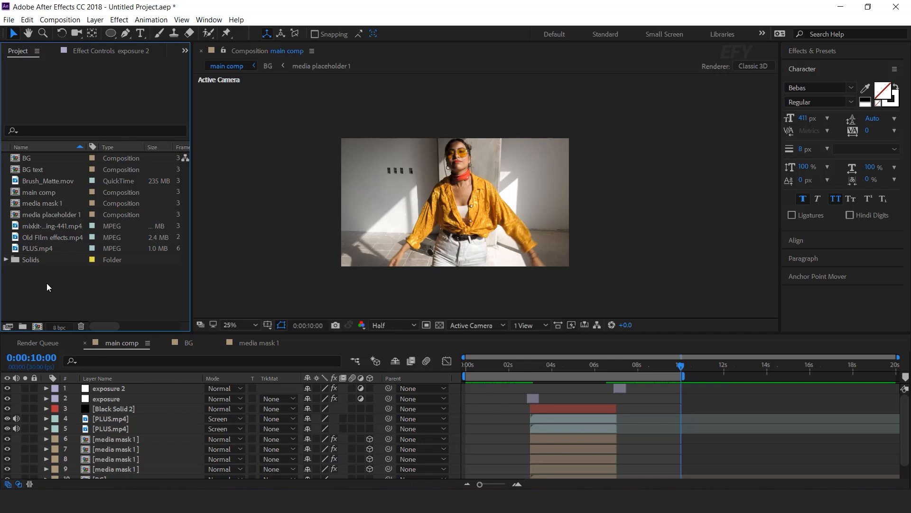
pyautogui.click(38, 327)
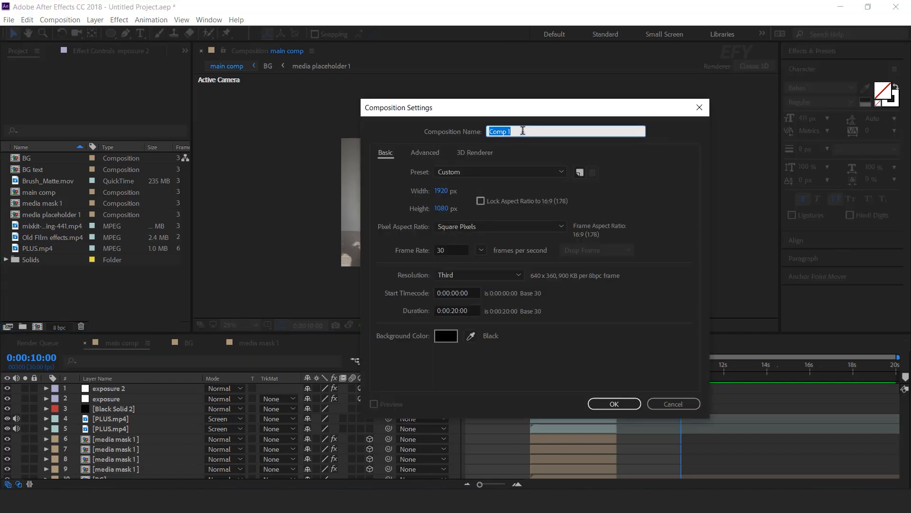
pyautogui.write('text 1')
pyautogui.press('Tab')
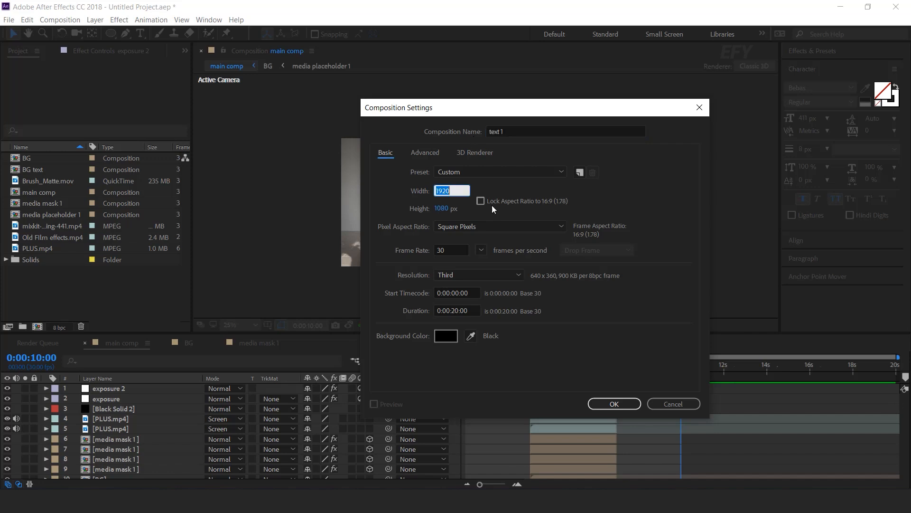
pyautogui.write('1000')
pyautogui.press('Tab')
pyautogui.write('500')
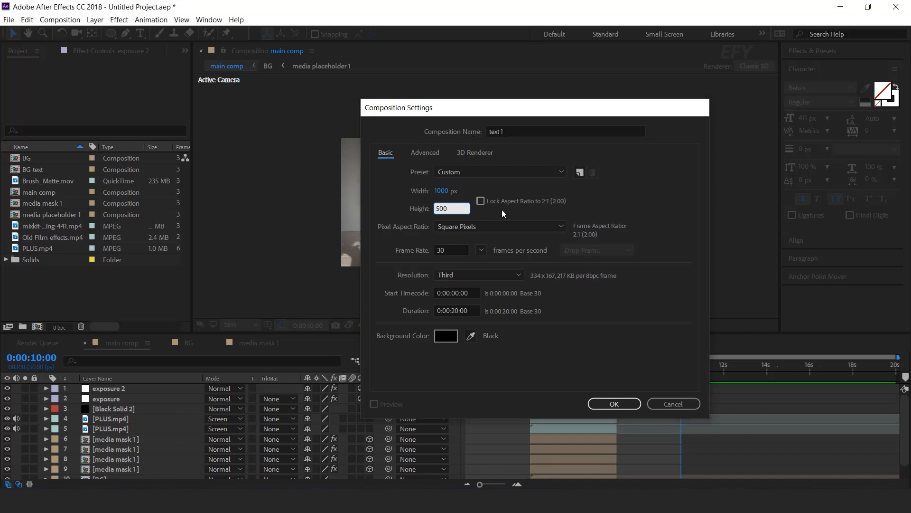
pyautogui.press('Return')
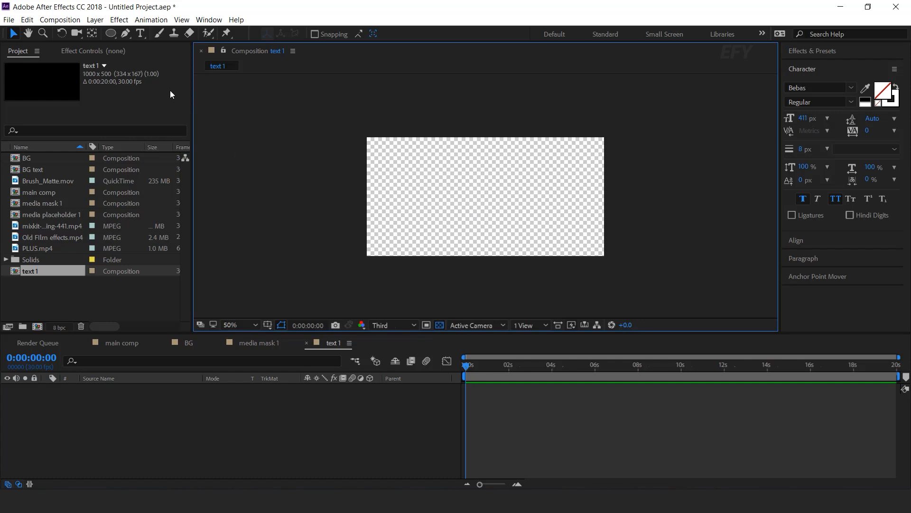
# Step: Add the two-line title "Urban freeze frame" in dark 94 px Bebas, and close the text 1 composition
pyautogui.click(140, 35)
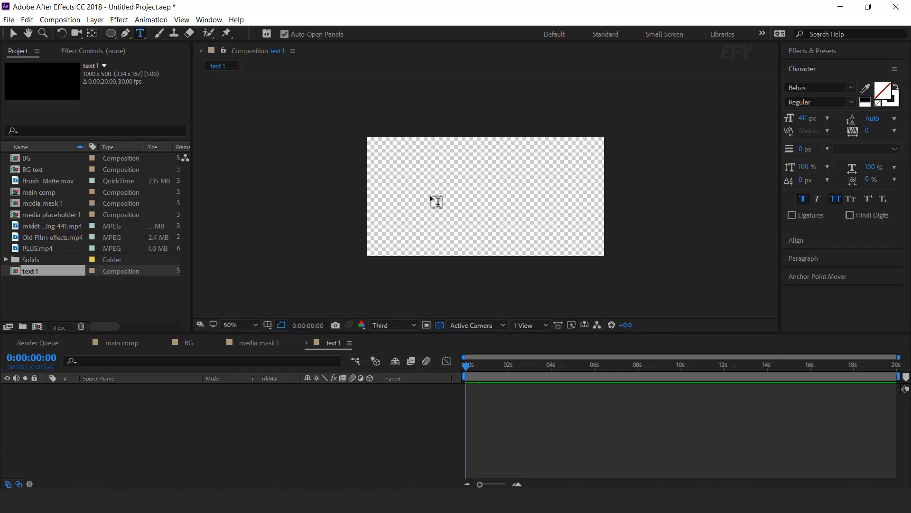
pyautogui.click(453, 197)
pyautogui.click(324, 427)
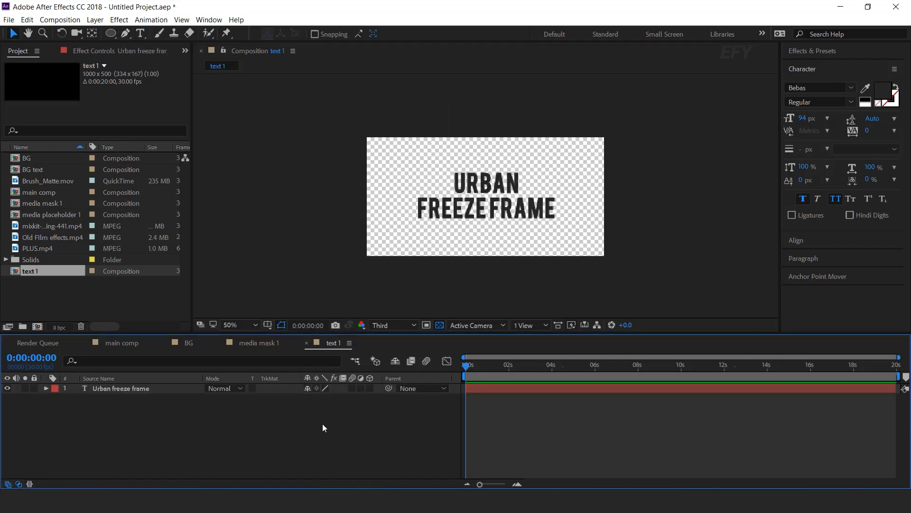
pyautogui.click(306, 343)
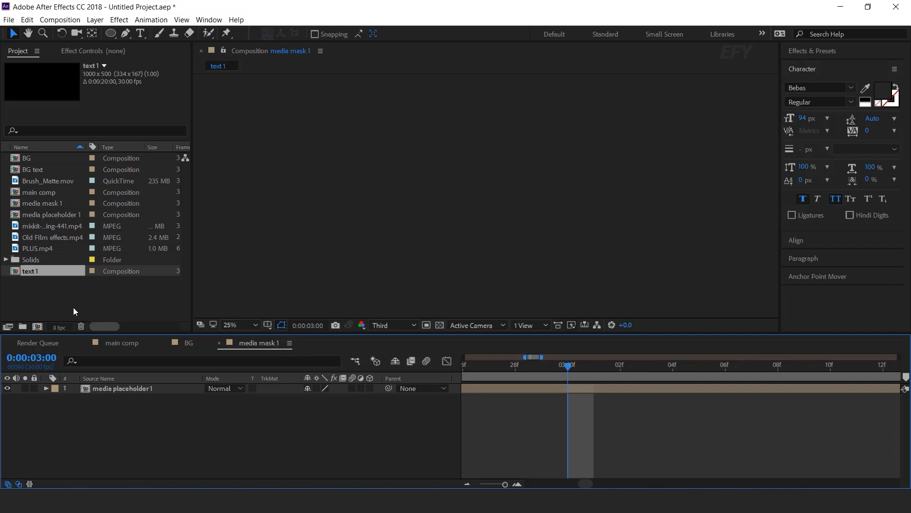
# Step: Create another 1000 x 500 px composition named "text pre comp 1"
pyautogui.click(38, 327)
pyautogui.write('text pre comp 1')
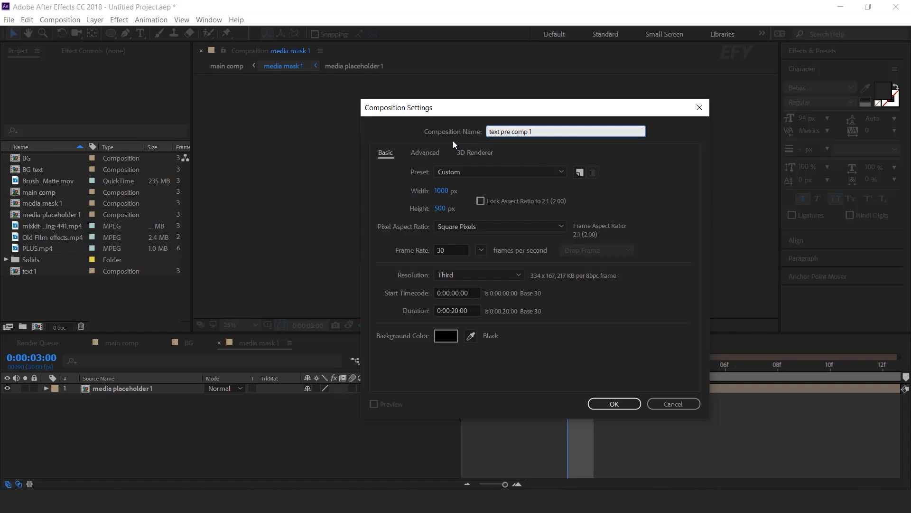
pyautogui.click(615, 404)
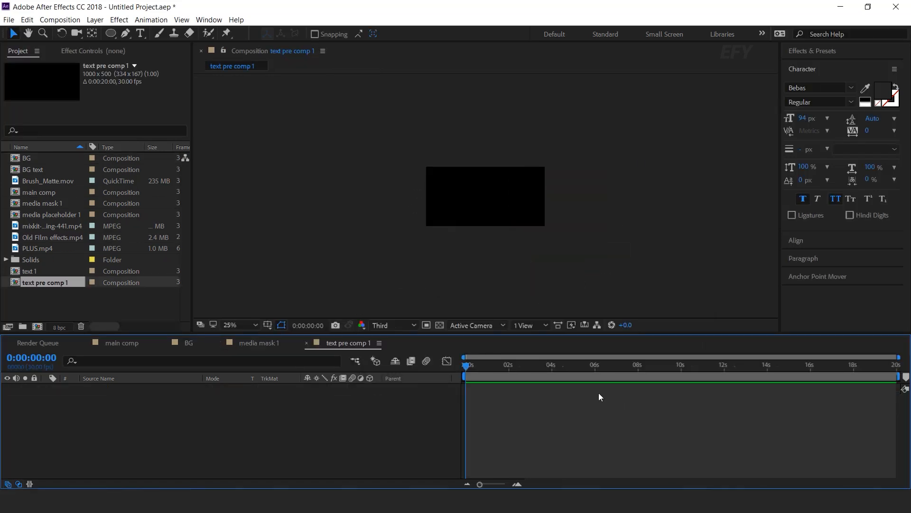
# Step: Add the text 1 composition as a layer in text pre comp 1 and hide it
pyautogui.click(30, 271)
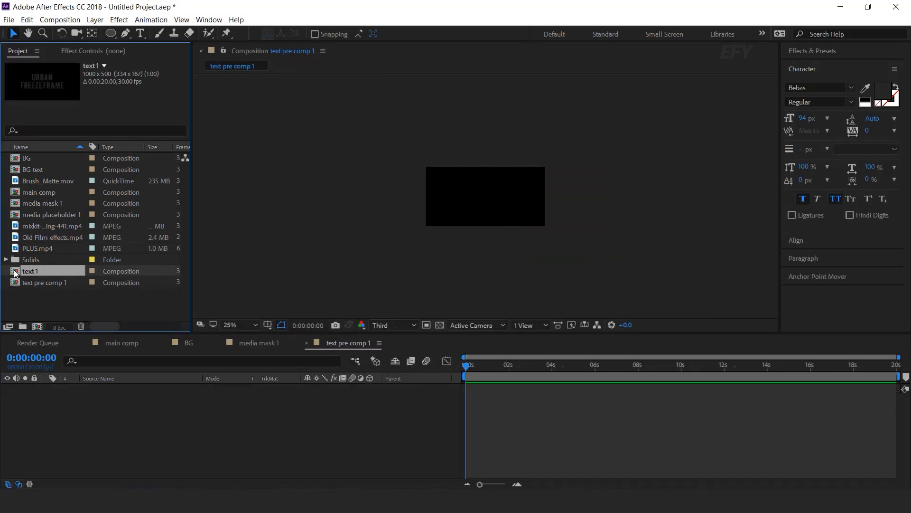
pyautogui.moveTo(114, 412); pyautogui.dragTo(114, 412)
pyautogui.moveTo(491, 367); pyautogui.dragTo(544, 370)
pyautogui.click(565, 418)
pyautogui.scroll(3, 582, 274)
pyautogui.click(41, 390)
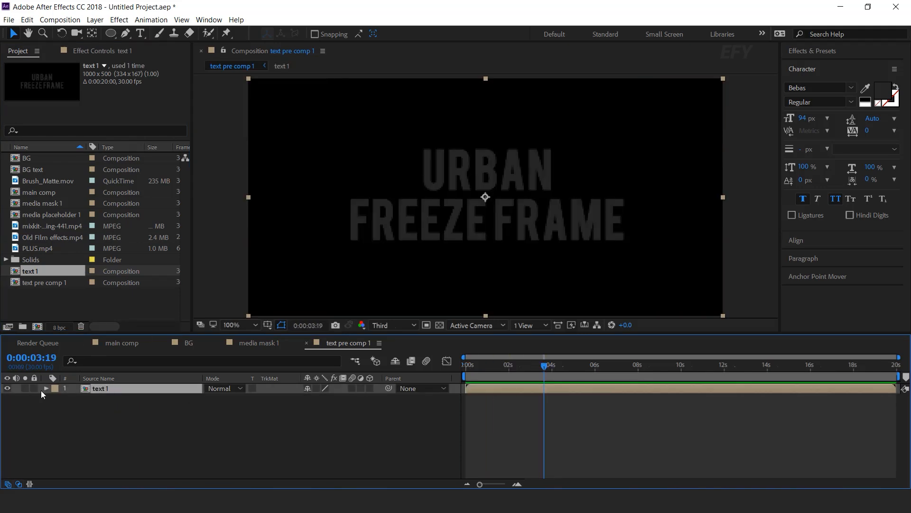
pyautogui.click(7, 388)
pyautogui.click(156, 418)
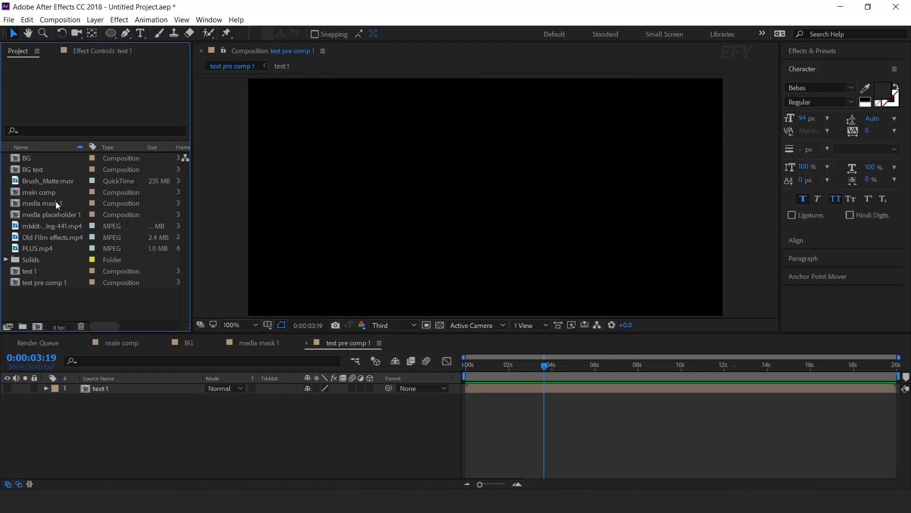
# Step: Add Brush_Matte.mov below the text 1 layer and go to 0:00:01:14 to see the brush stroke
pyautogui.click(22, 185)
pyautogui.moveTo(28, 184); pyautogui.dragTo(124, 413)
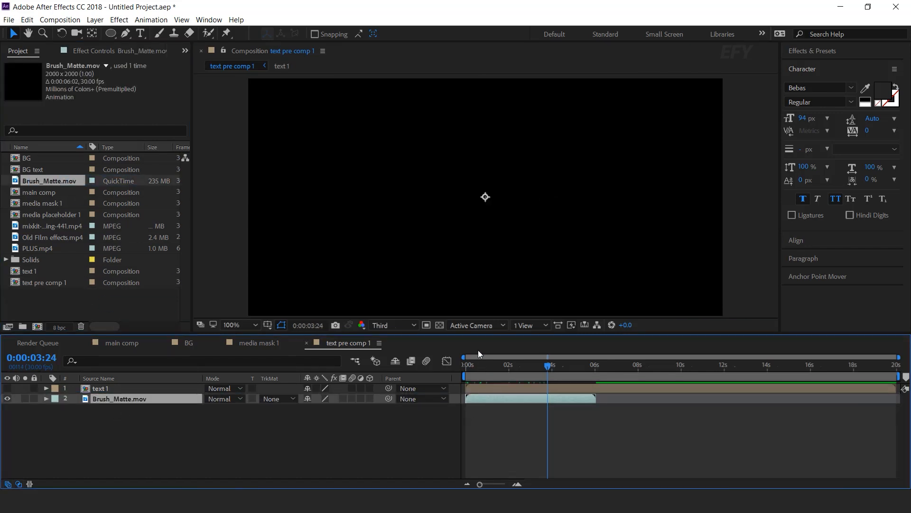
pyautogui.moveTo(478, 371)
pyautogui.mouseDown()
pyautogui.moveTo(528, 371)
pyautogui.moveTo(489, 371)
pyautogui.moveTo(497, 366)
pyautogui.mouseUp()
pyautogui.press(',')
# Step: Scale Brush_Matte.mov to 43%, shift it slightly left and down in the frame, and go to 0:00:03:26
pyautogui.press('s')
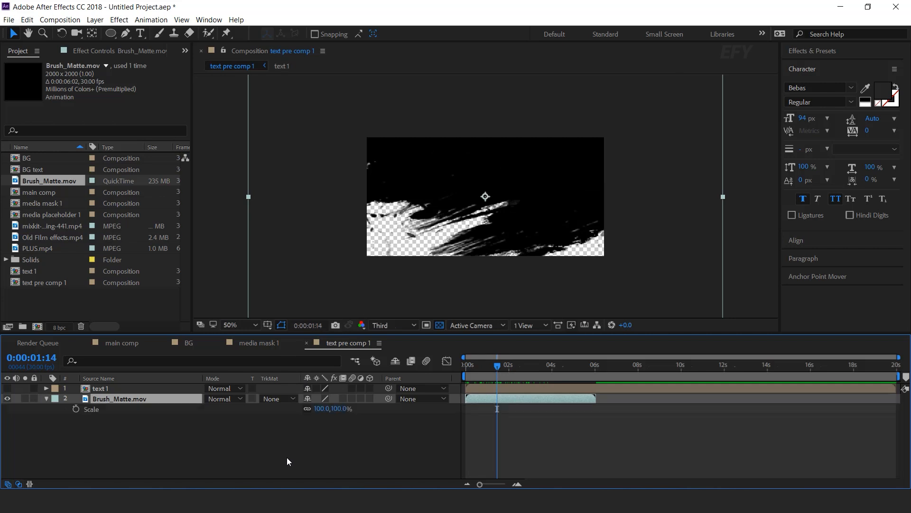
pyautogui.moveTo(345, 412); pyautogui.dragTo(318, 413)
pyautogui.moveTo(484, 203); pyautogui.dragTo(463, 210)
pyautogui.moveTo(497, 366)
pyautogui.mouseDown()
pyautogui.moveTo(463, 369)
pyautogui.moveTo(549, 367)
pyautogui.mouseUp()
# Step: Apply the Fill effect to Brush_Matte.mov and set its colour to white, FFFFFF
pyautogui.click(128, 397)
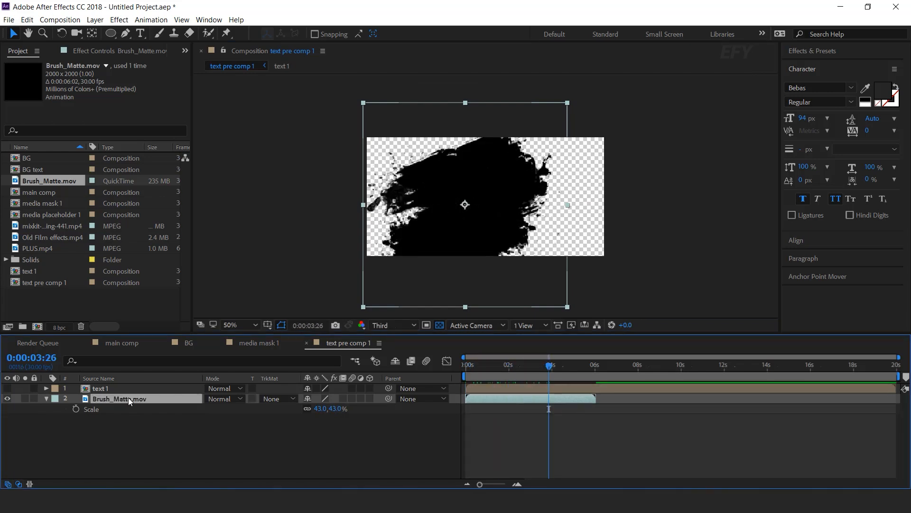
pyautogui.hotkey('ctrl', 'space')
pyautogui.write('fil')
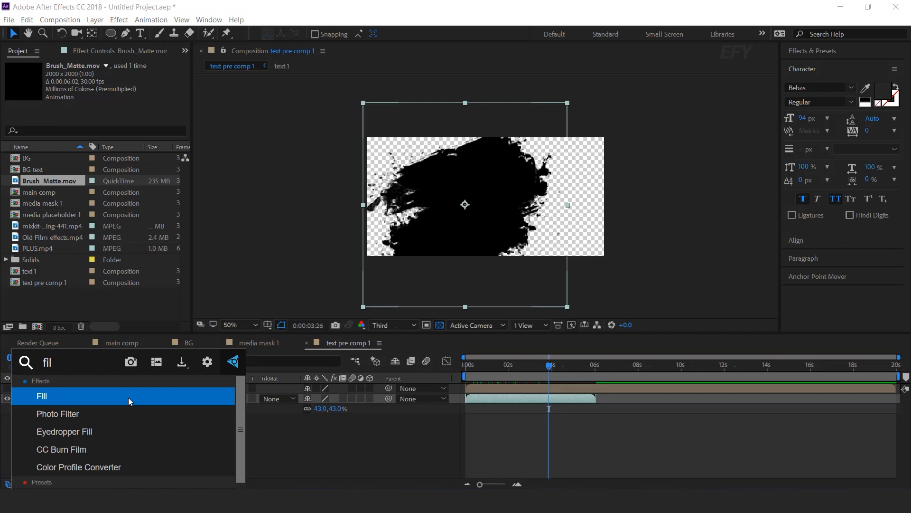
pyautogui.press('Return')
pyautogui.click(112, 106)
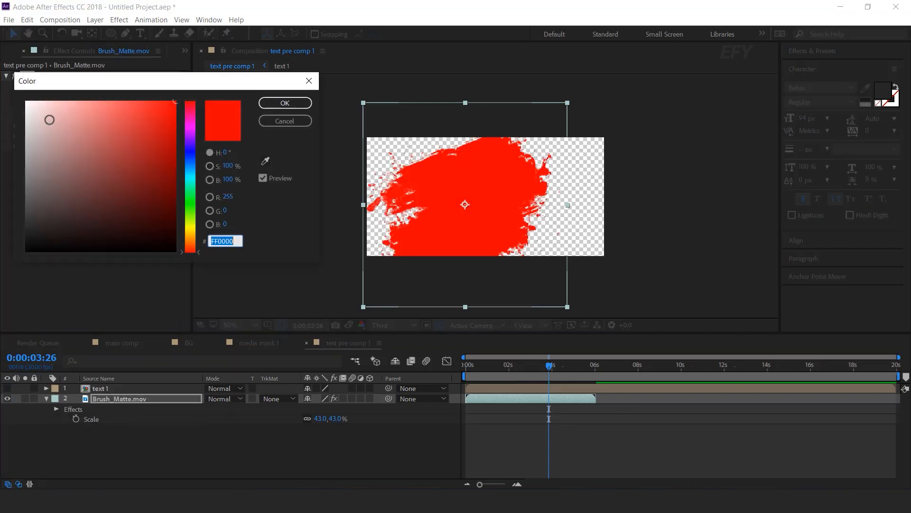
pyautogui.write('ffffff')
pyautogui.click(291, 101)
pyautogui.click(373, 477)
# Step: Play the white brush stroke animation from the start of text pre comp 1, then stop playback
pyautogui.moveTo(543, 366); pyautogui.dragTo(466, 367)
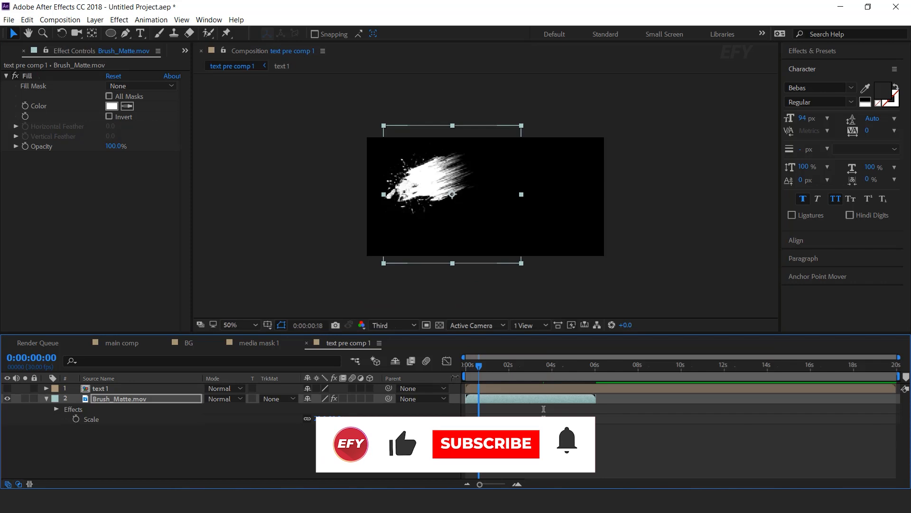
pyautogui.press('space')
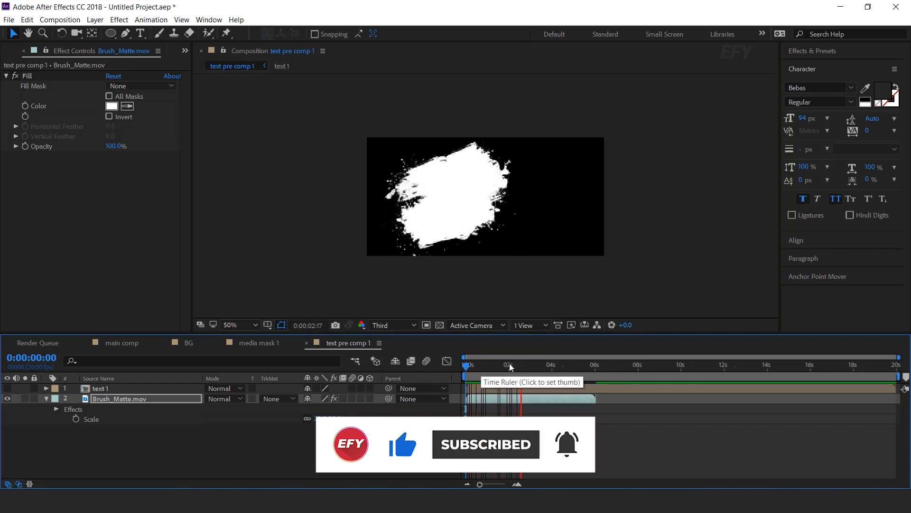
pyautogui.press('space')
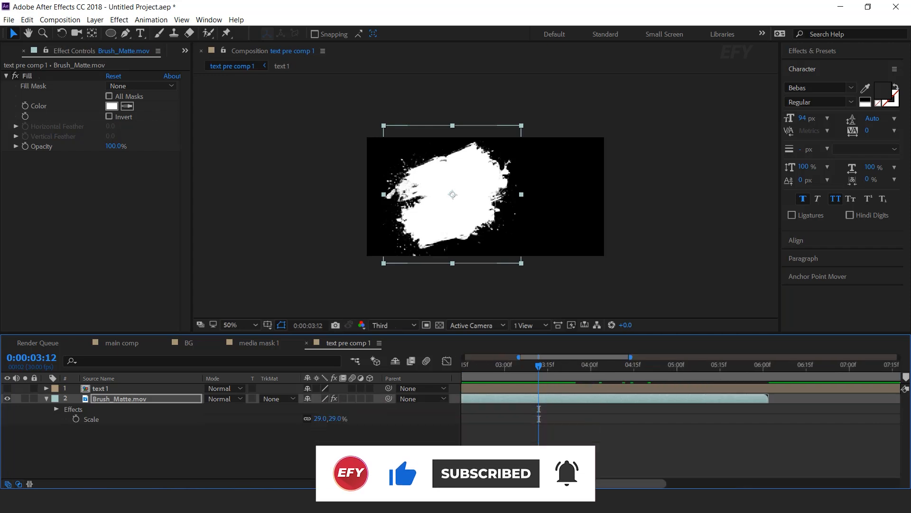
# Step: Time-stretch Brush_Matte.mov to a new duration of 0:00:02:02 and play the shortened brush stroke
pyautogui.click(517, 485)
pyautogui.rightClick(556, 398)
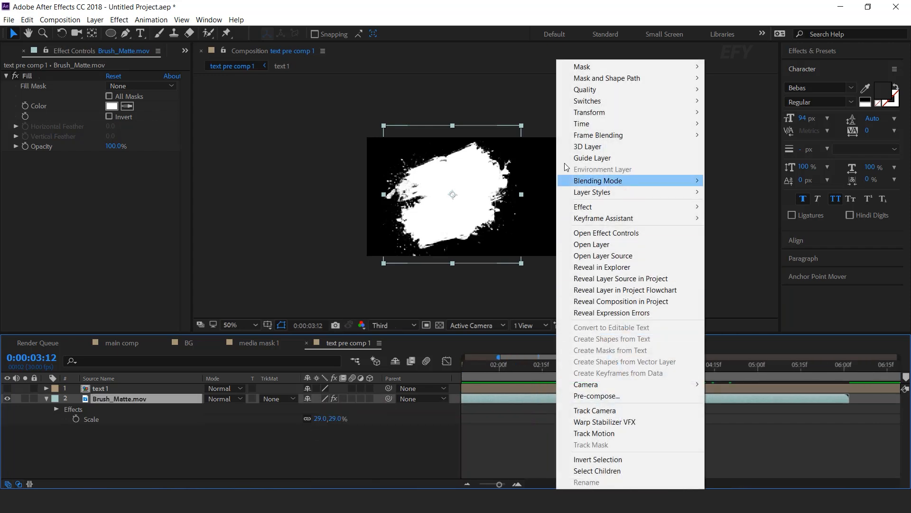
pyautogui.moveTo(567, 123)
pyautogui.click(757, 146)
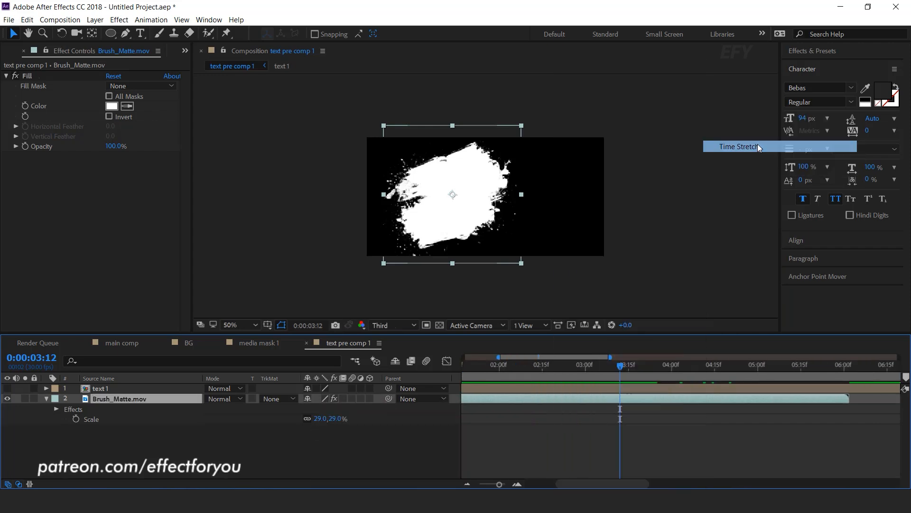
pyautogui.press('BackSpace')
pyautogui.write('2:02')
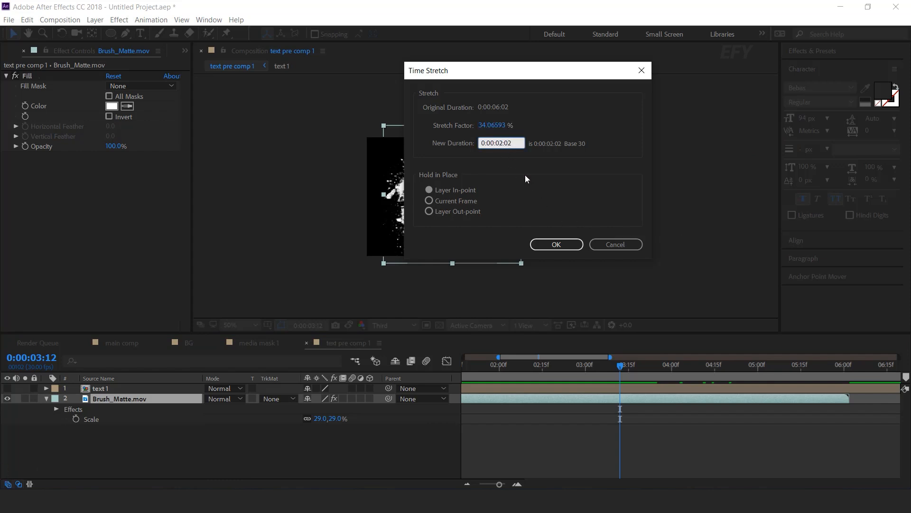
pyautogui.press('Return')
pyautogui.scroll(-3, 661, 479)
pyautogui.moveTo(485, 368); pyautogui.dragTo(513, 369)
pyautogui.press('space')
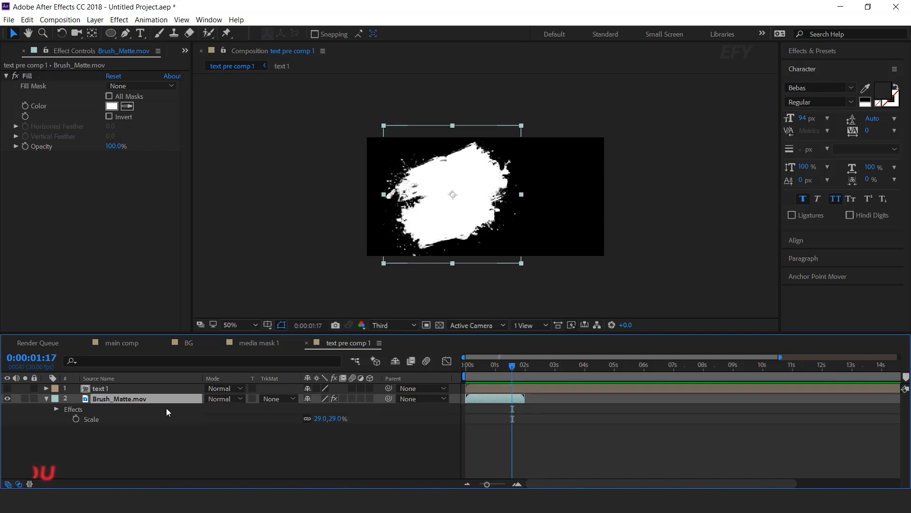
# Step: Duplicate Brush_Matte.mov, move the copy to the right and rotate it roughly half a turn to form one wide brush shape
pyautogui.hotkey('ctrl', 'd')
pyautogui.moveTo(464, 210); pyautogui.dragTo(517, 209)
pyautogui.click(489, 366)
pyautogui.press('r')
pyautogui.moveTo(319, 409)
pyautogui.mouseDown()
pyautogui.moveTo(447, 409)
pyautogui.moveTo(417, 409)
pyautogui.moveTo(428, 410)
pyautogui.mouseUp()
pyautogui.moveTo(517, 206); pyautogui.dragTo(511, 204)
# Step: Select both Brush_Matte.mov layers, centre the combined stroke in the frame and scale both layers to 25%
pyautogui.moveTo(488, 366)
pyautogui.mouseDown()
pyautogui.moveTo(449, 374)
pyautogui.moveTo(503, 373)
pyautogui.mouseUp()
pyautogui.keyDown('ctrl'); pyautogui.click(503, 419); pyautogui.keyUp('ctrl')
pyautogui.moveTo(511, 234); pyautogui.dragTo(514, 239)
pyautogui.press('s')
pyautogui.click(335, 409)
pyautogui.write('25')
pyautogui.press('Return')
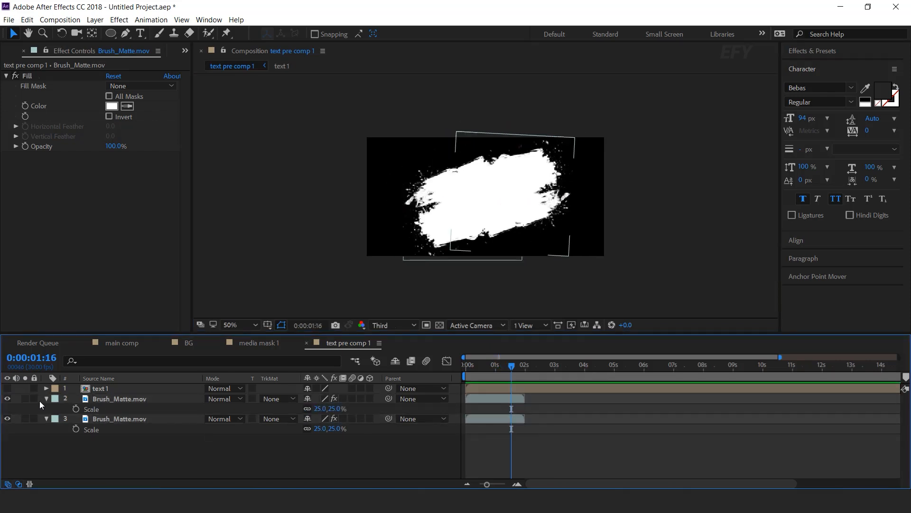
# Step: Turn on the visibility of text 1, scale it to 65% to fit inside the brush shape, and preview from the start
pyautogui.click(46, 399)
pyautogui.click(46, 409)
pyautogui.click(134, 388)
pyautogui.click(7, 388)
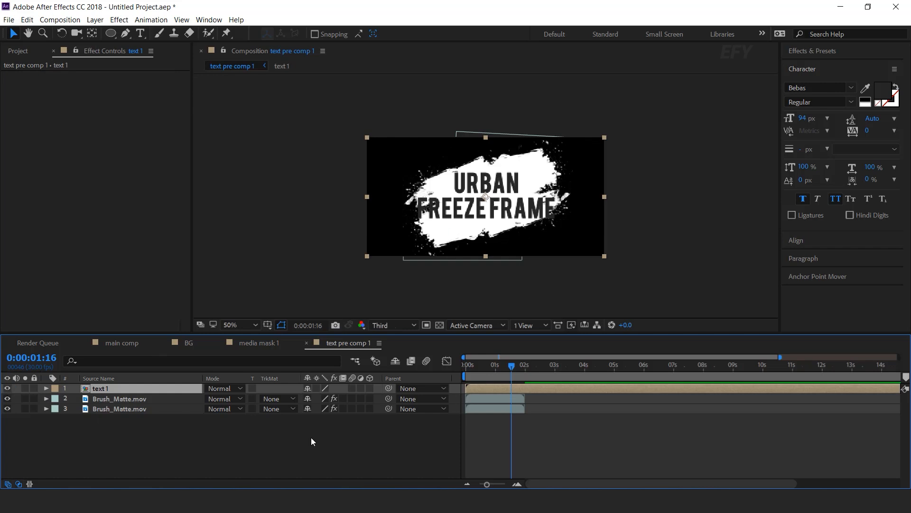
pyautogui.press('s')
pyautogui.moveTo(327, 398); pyautogui.dragTo(315, 398)
pyautogui.click(365, 448)
pyautogui.press('Home')
pyautogui.press('space')
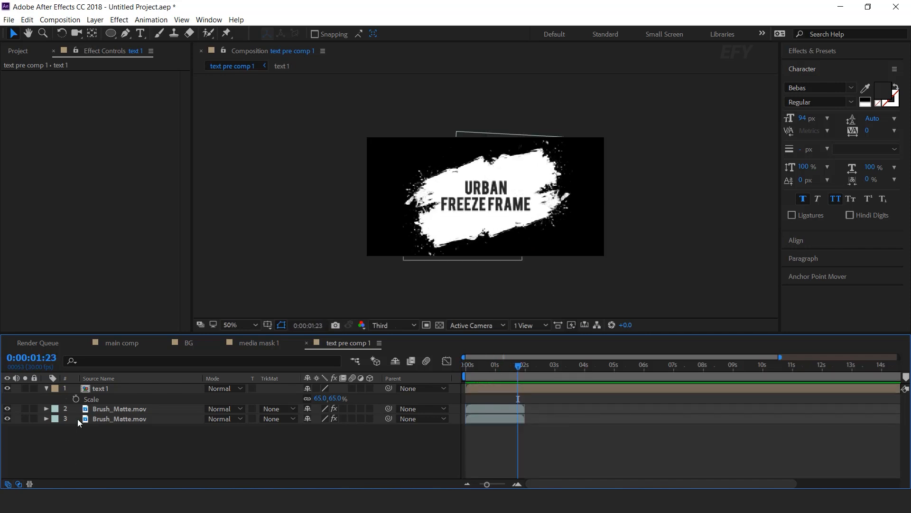
# Step: Duplicate the upper Brush_Matte.mov above text 1 and set text 1 to use it as an Alpha Matte
pyautogui.click(46, 389)
pyautogui.click(140, 409)
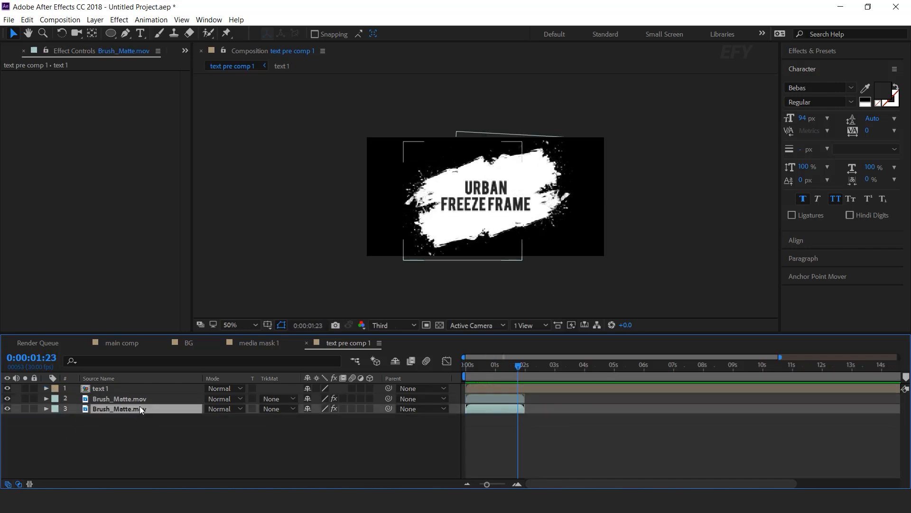
pyautogui.click(132, 399)
pyautogui.hotkey('ctrl', 'd')
pyautogui.moveTo(118, 398); pyautogui.dragTo(117, 383)
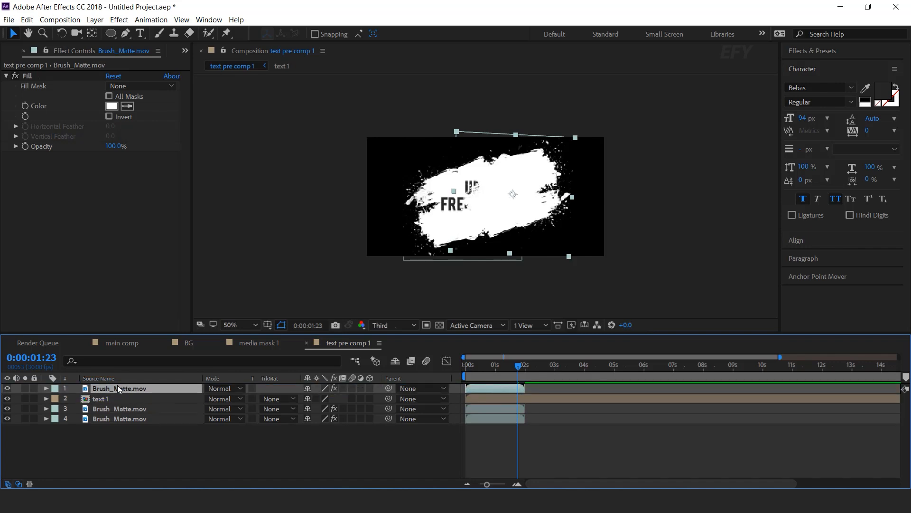
pyautogui.click(110, 399)
pyautogui.click(278, 398)
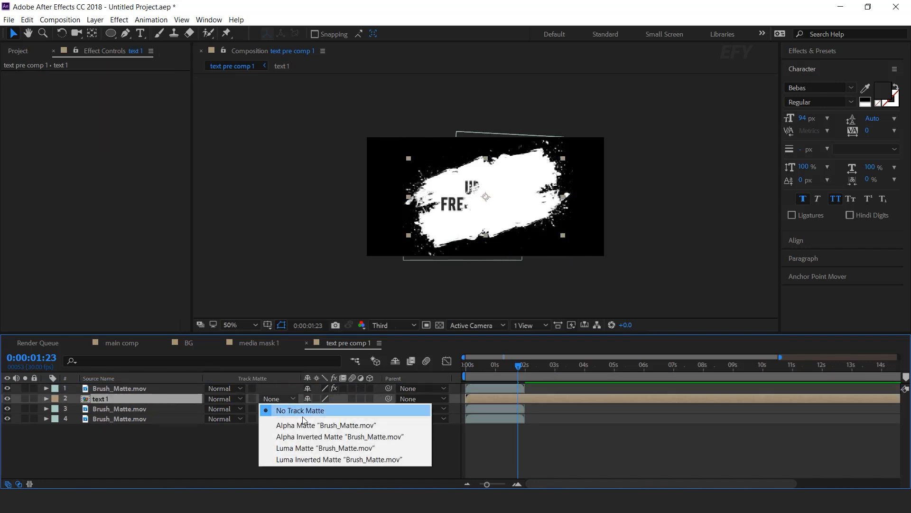
pyautogui.click(307, 424)
# Step: Centre the matte Brush_Matte.mov over the title, scale it to 36%, and preview from the start
pyautogui.moveTo(528, 379); pyautogui.dragTo(450, 373)
pyautogui.moveTo(512, 195); pyautogui.dragTo(490, 196)
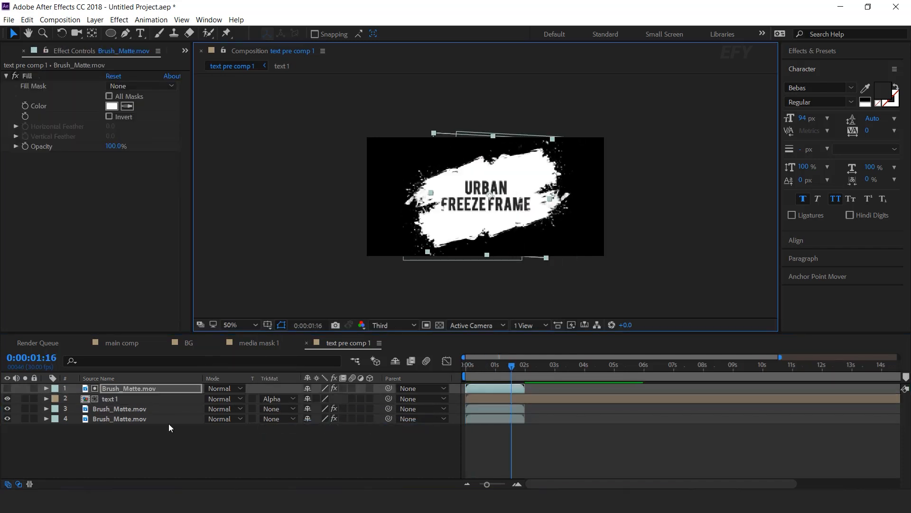
pyautogui.press('s')
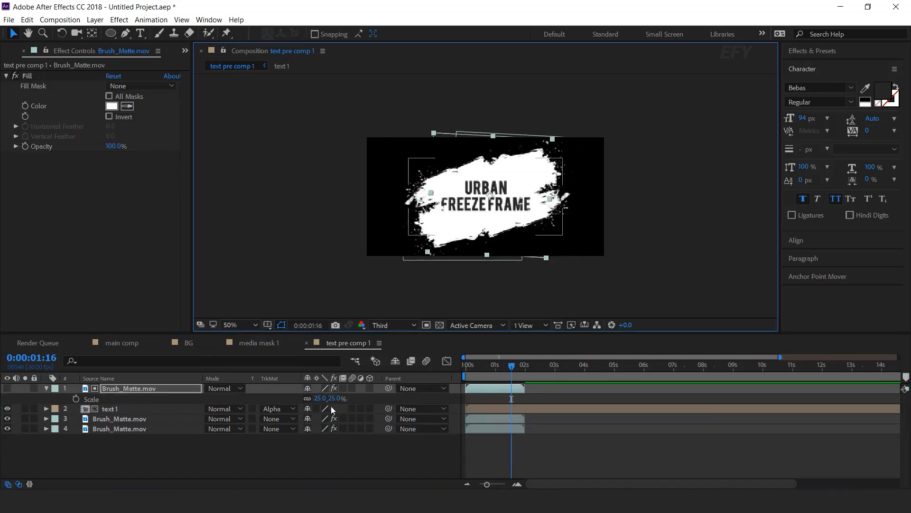
pyautogui.moveTo(334, 398); pyautogui.dragTo(338, 397)
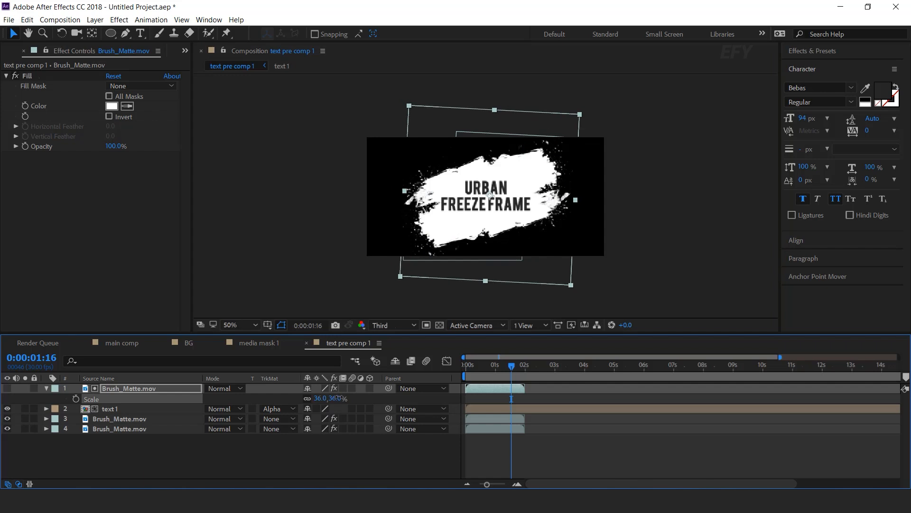
pyautogui.moveTo(474, 368); pyautogui.dragTo(463, 370)
pyautogui.press('space')
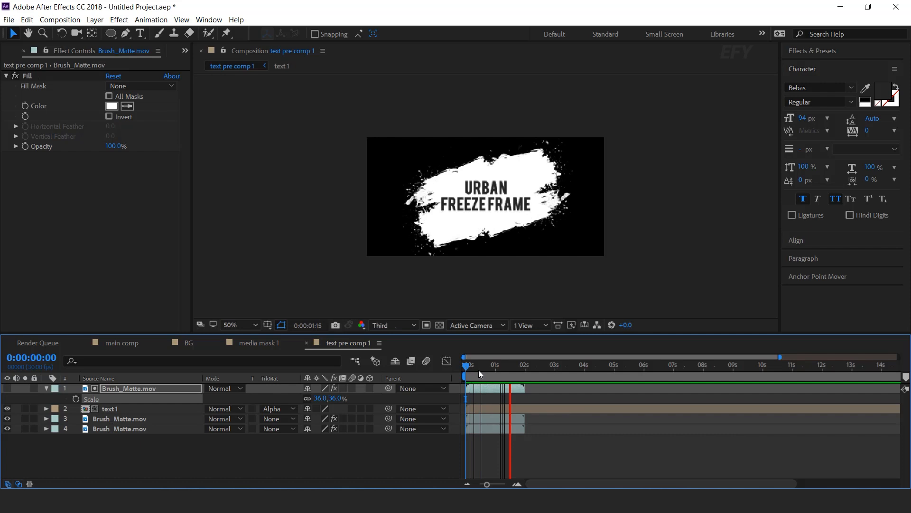
# Step: Delay text 1 and its matte layer to start just under half a second in, and preview the title reveal
pyautogui.click(477, 369)
pyautogui.click(496, 408)
pyautogui.keyDown('ctrl'); pyautogui.click(500, 390); pyautogui.keyUp('ctrl')
pyautogui.press('[')
pyautogui.press('Home')
pyautogui.press('space')
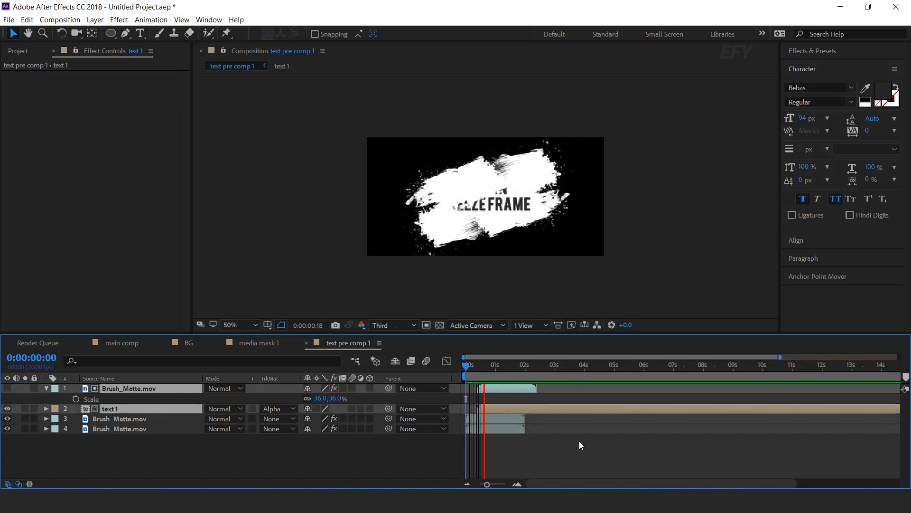
pyautogui.press('space')
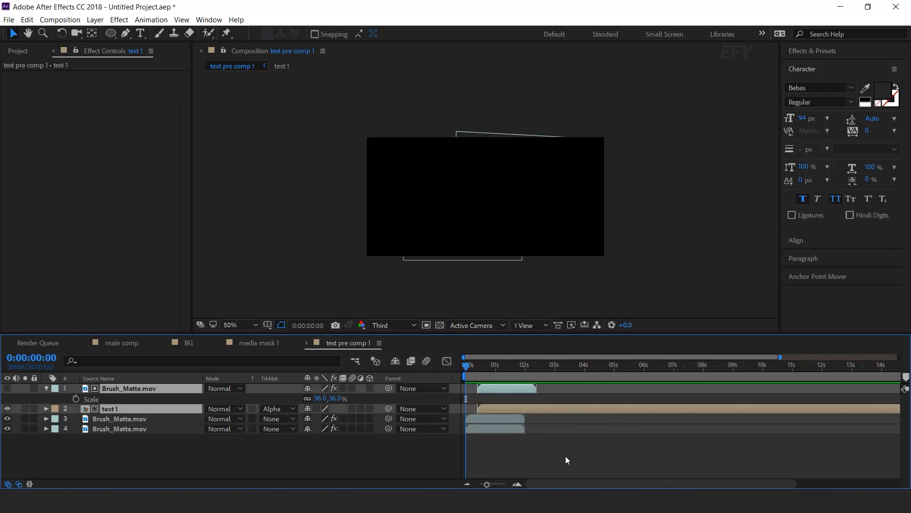
pyautogui.click(565, 460)
pyautogui.press('space')
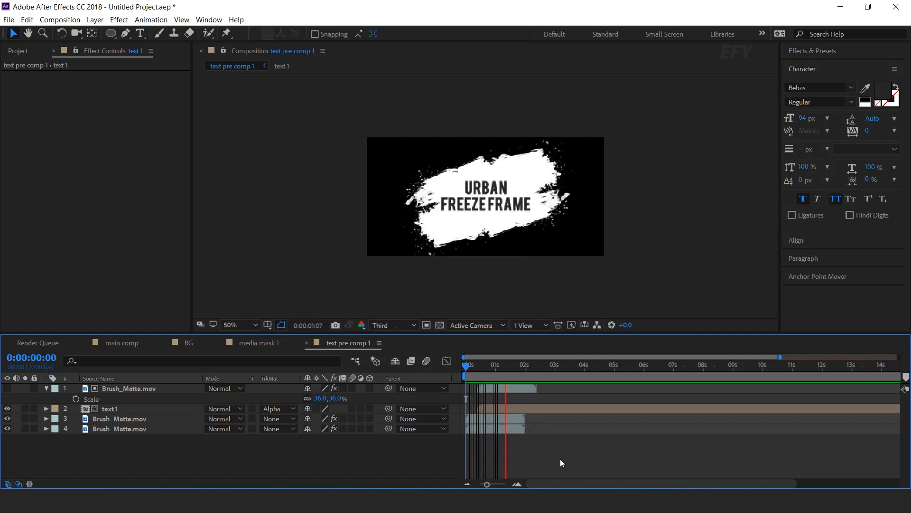
pyautogui.press('space')
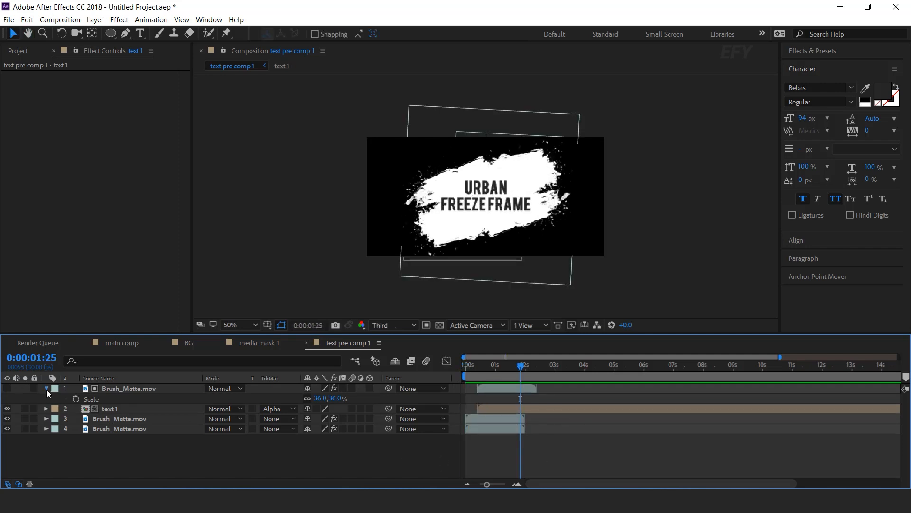
# Step: Add text pre comp 1 to main comp directly below the exposure layer and start it at 0:00:03:00
pyautogui.click(47, 388)
pyautogui.click(123, 345)
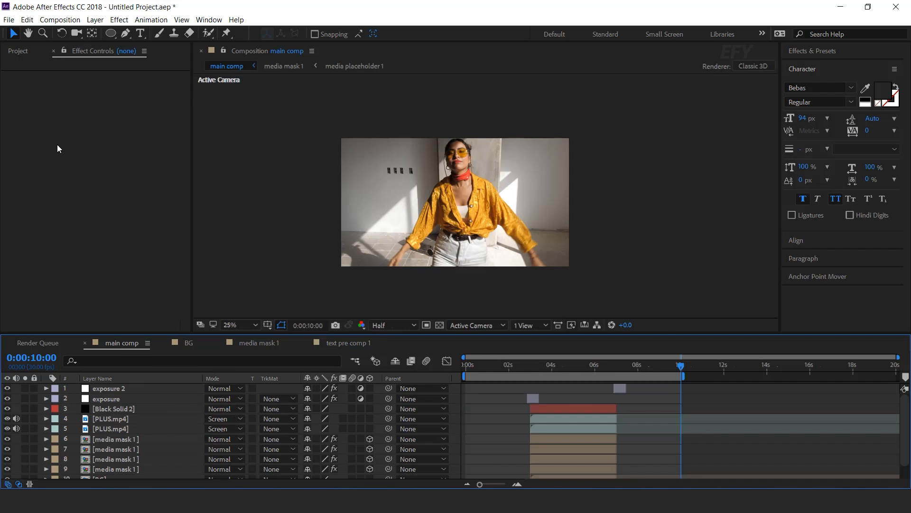
pyautogui.click(15, 49)
pyautogui.click(58, 281)
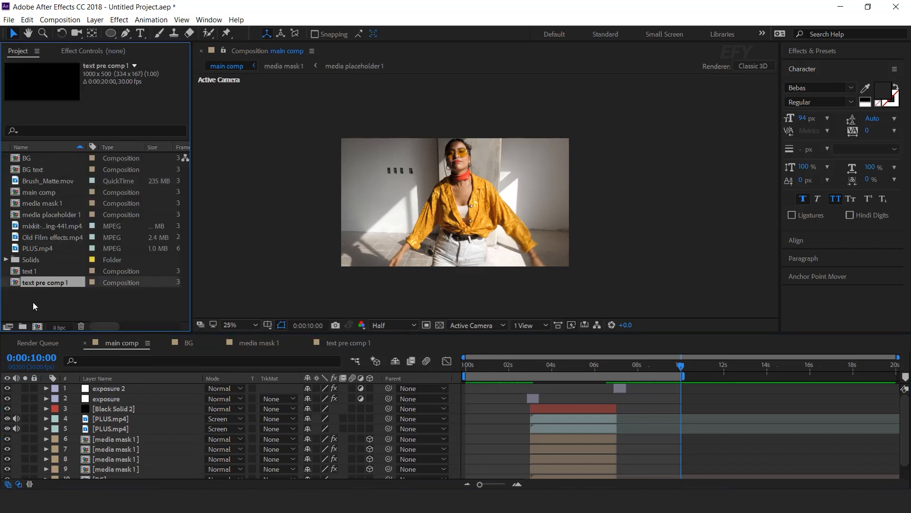
pyautogui.click(34, 272)
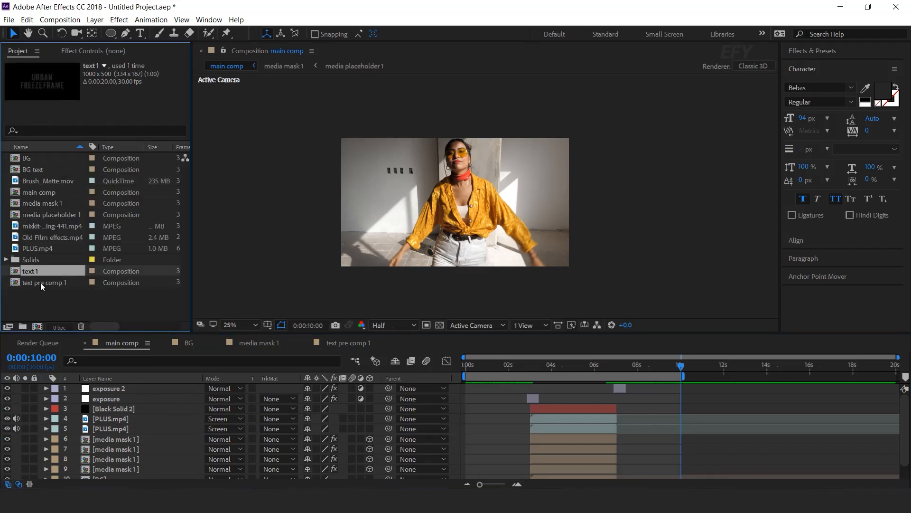
pyautogui.click(24, 283)
pyautogui.moveTo(146, 400); pyautogui.dragTo(145, 404)
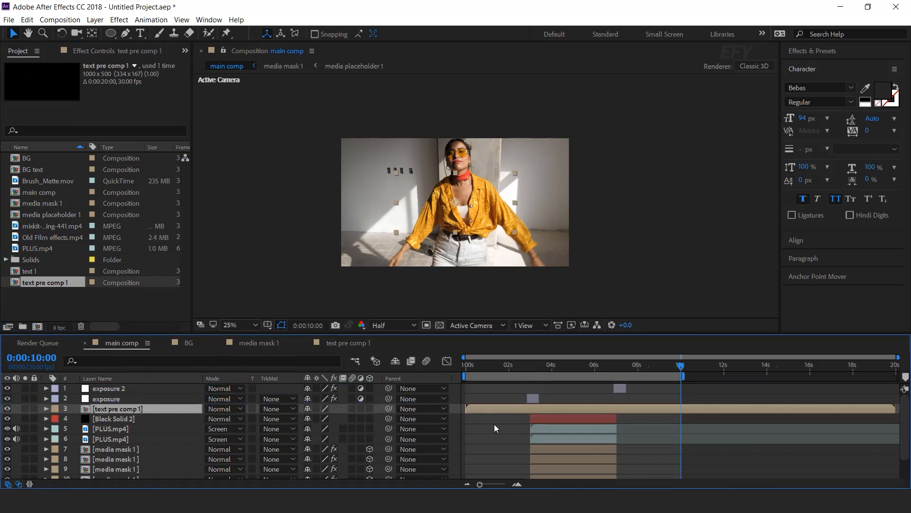
pyautogui.moveTo(496, 408); pyautogui.dragTo(540, 415)
pyautogui.scroll(2, 530, 414)
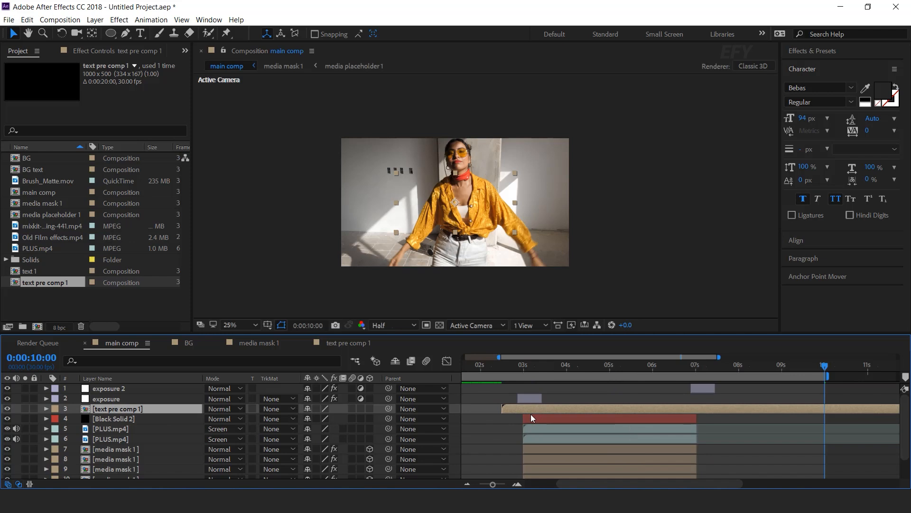
pyautogui.scroll(3, 545, 408)
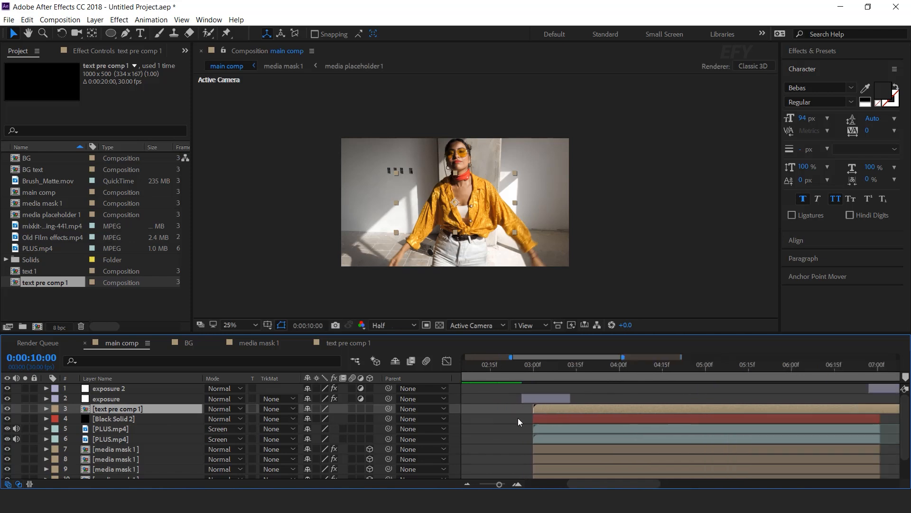
# Step: Play main comp from 0:00:03:00 to 0:00:04:07 and place text pre comp 1 in the lower right of the frame
pyautogui.click(552, 365)
pyautogui.scroll(-5, 555, 409)
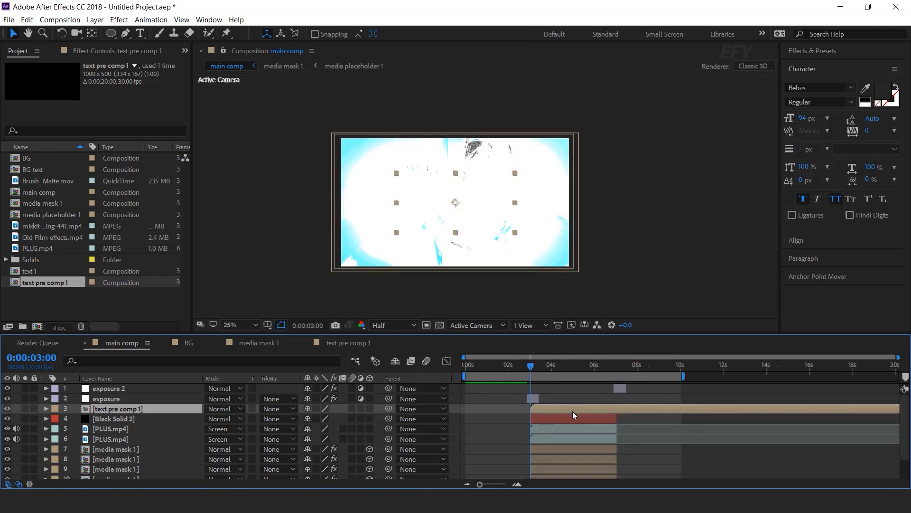
pyautogui.press('space')
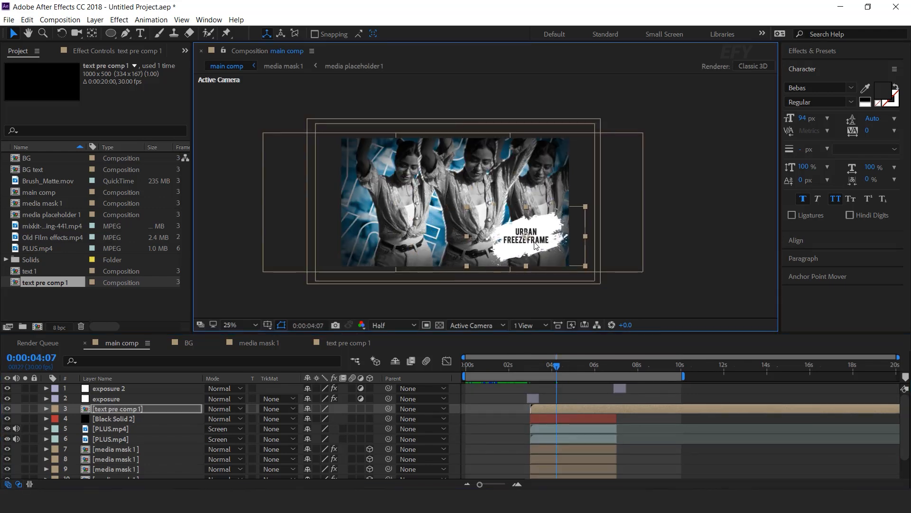
pyautogui.scroll(2, 532, 238)
pyautogui.moveTo(518, 231); pyautogui.dragTo(514, 231)
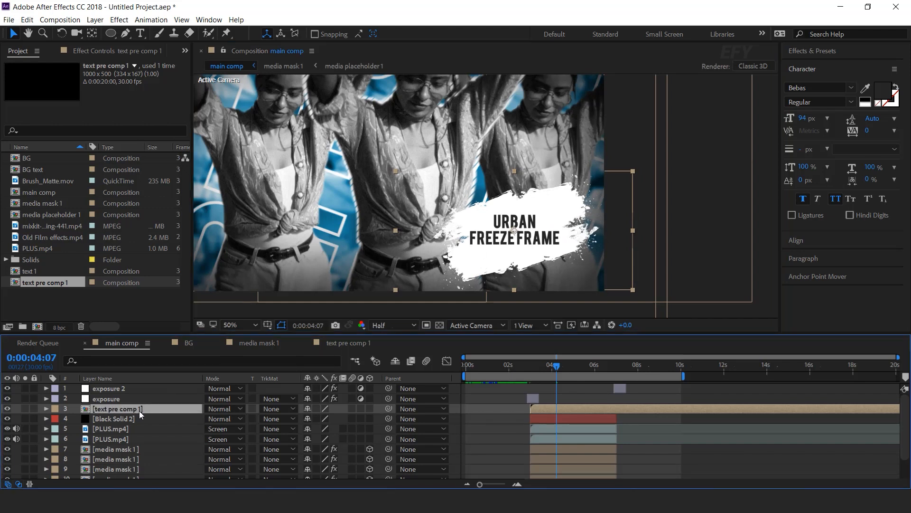
# Step: Apply Drop Shadow to text pre comp 1 with distance 30, softness 79 and opacity 40%
pyautogui.hotkey('ctrl', 'space')
pyautogui.write('drop')
pyautogui.press('Return')
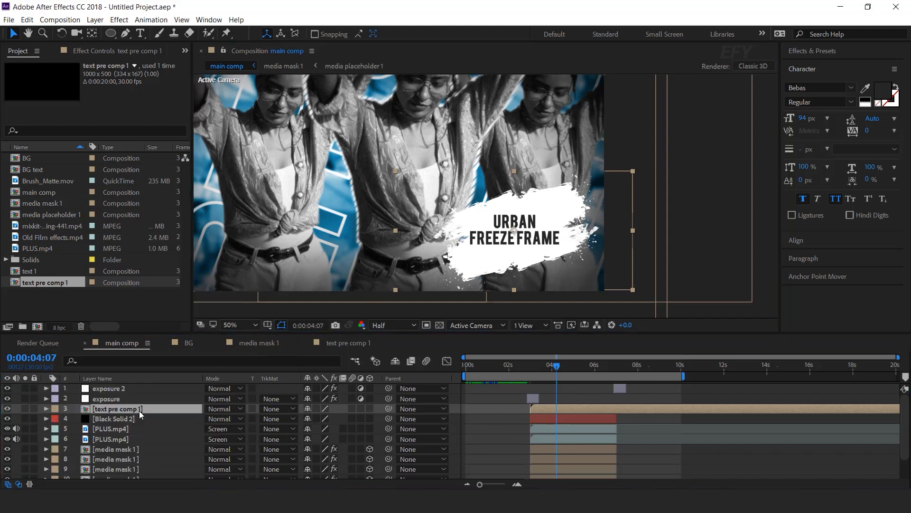
pyautogui.moveTo(110, 139); pyautogui.dragTo(174, 149)
pyautogui.click(110, 96)
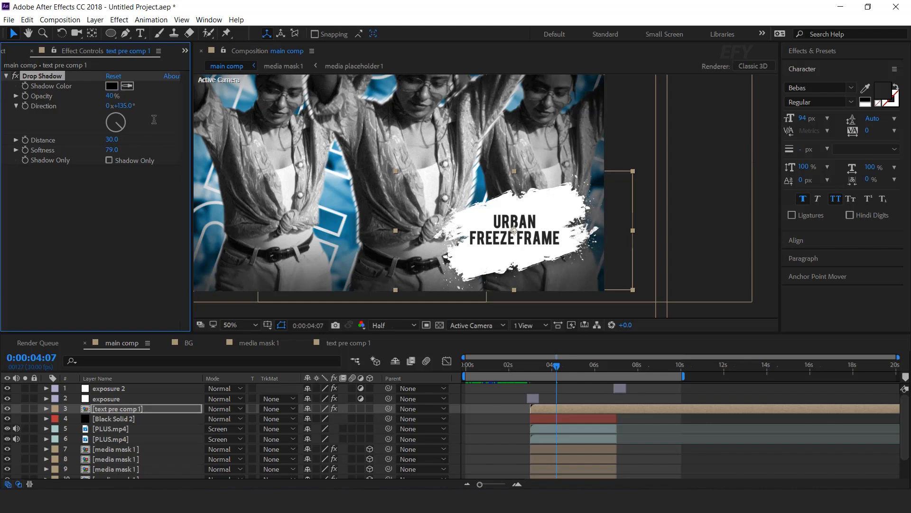
# Step: Play main comp from 0:00:02:14 and check the brush title around 0:00:05:07
pyautogui.moveTo(480, 369); pyautogui.dragTo(519, 370)
pyautogui.press('space')
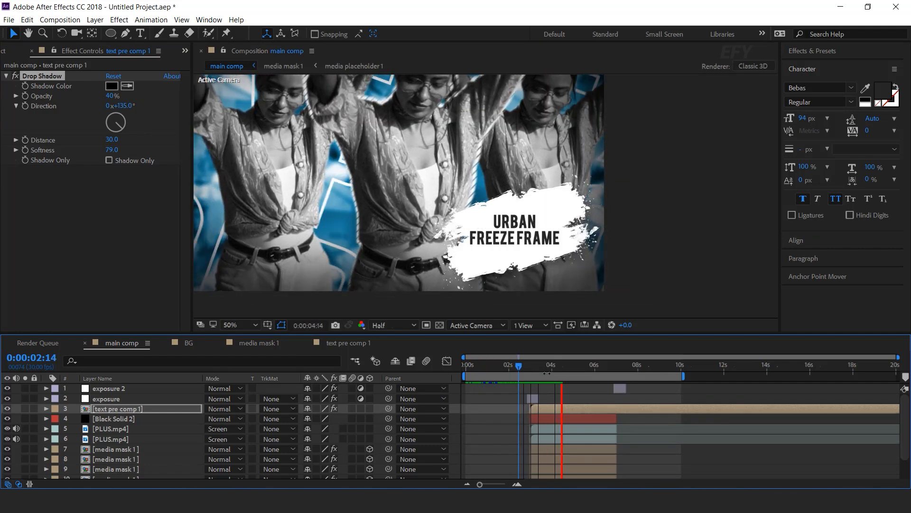
pyautogui.press('space')
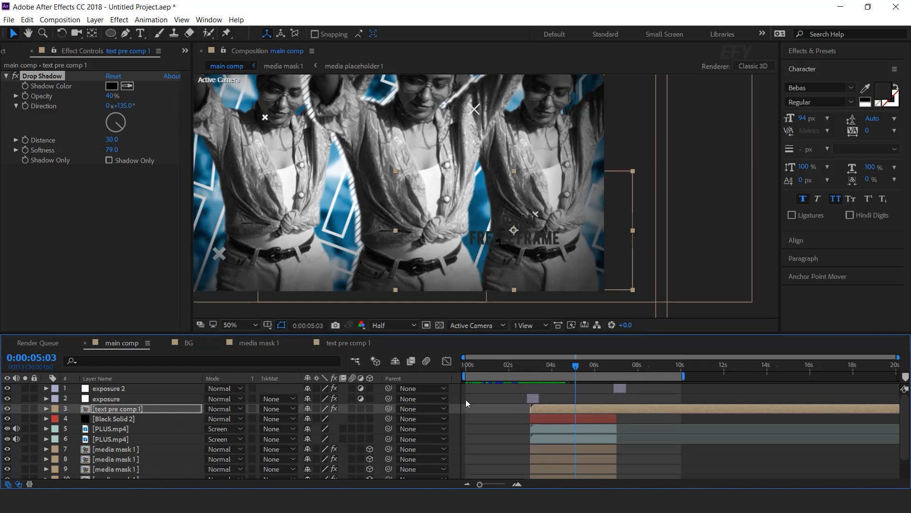
pyautogui.click(470, 389)
pyautogui.moveTo(580, 369)
pyautogui.mouseDown()
pyautogui.moveTo(531, 368)
pyautogui.moveTo(578, 371)
pyautogui.mouseUp()
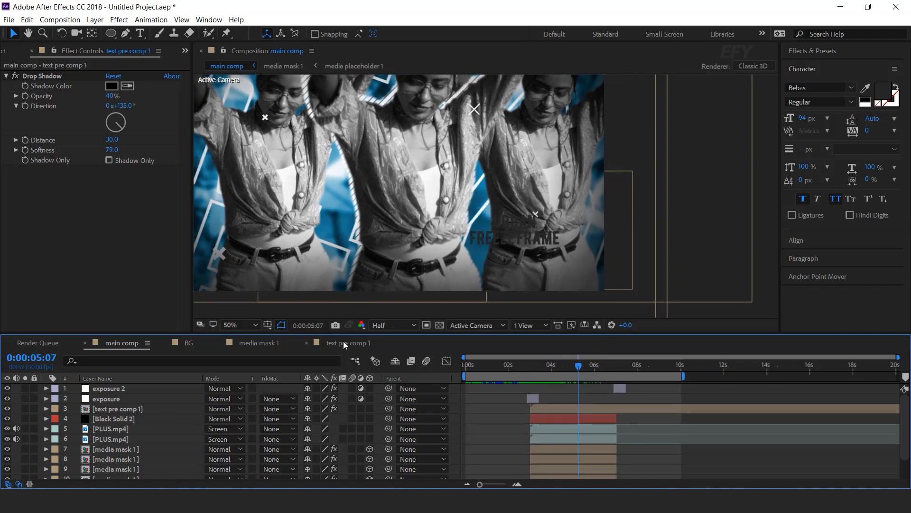
# Step: In text pre comp 1, enable time remapping on the Brush_Matte.mov layer directly below text 1
pyautogui.click(343, 342)
pyautogui.click(510, 409)
pyautogui.scroll(3, 599, 408)
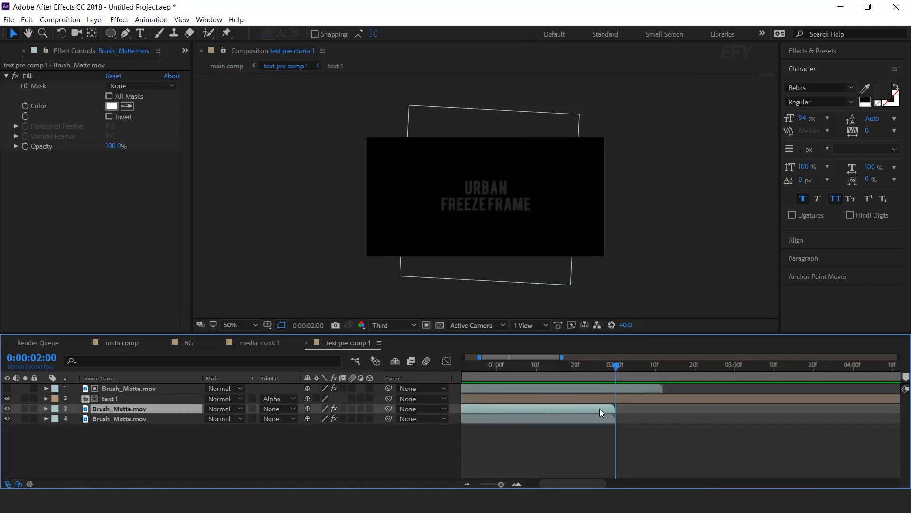
pyautogui.rightClick(599, 409)
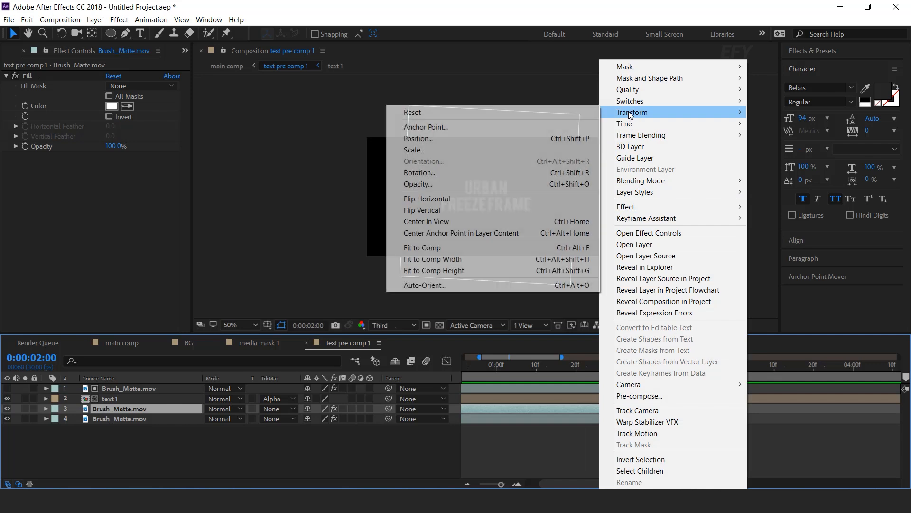
pyautogui.moveTo(667, 127)
pyautogui.click(783, 124)
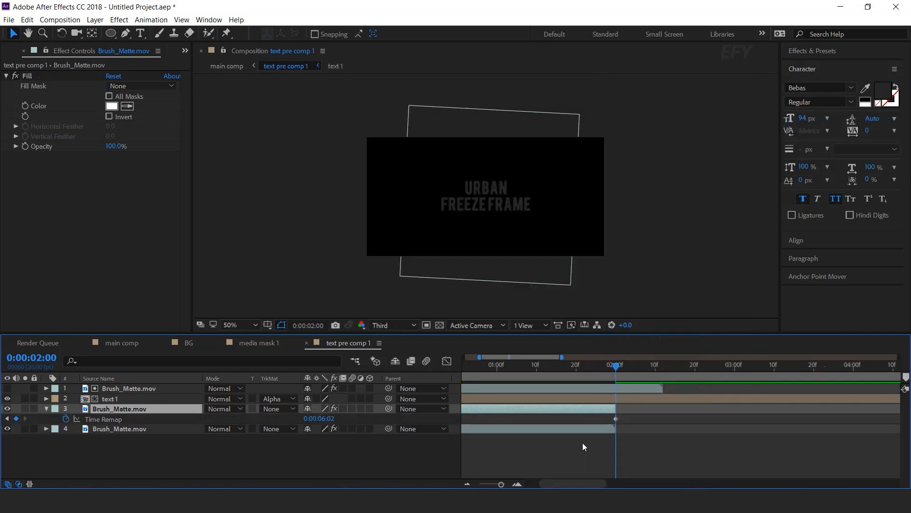
# Step: Extend the time-remapped Brush_Matte.mov layer below text 1 to about 19 s and enable time remapping on the bottom Brush_Matte.mov layer
pyautogui.moveTo(511, 409); pyautogui.dragTo(877, 407)
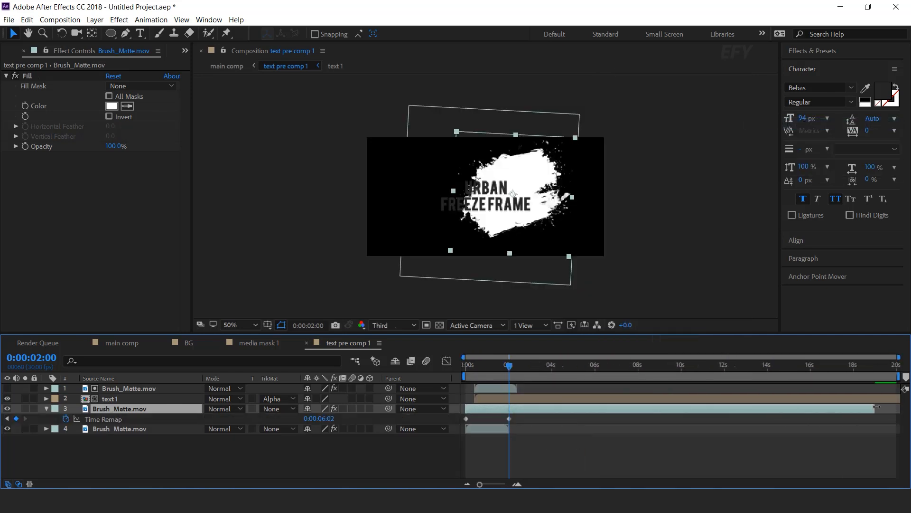
pyautogui.click(497, 431)
pyautogui.rightClick(498, 431)
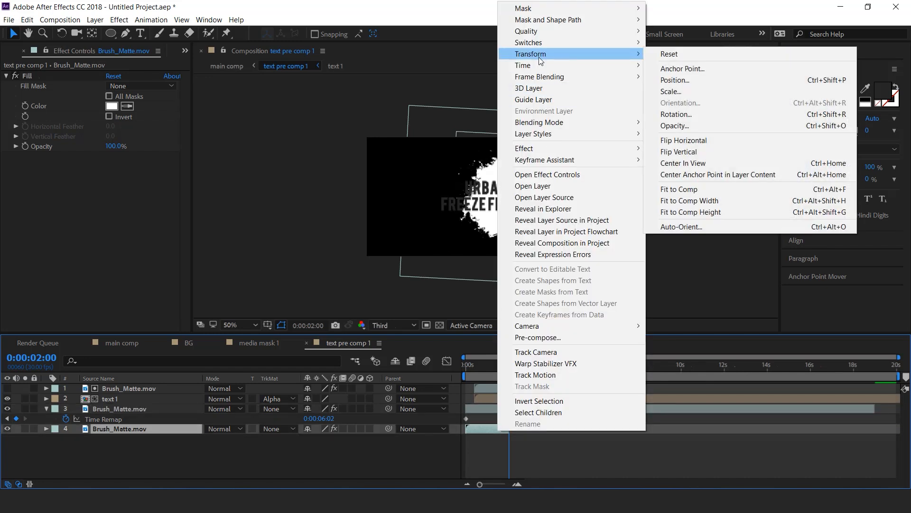
pyautogui.moveTo(569, 65)
pyautogui.click(697, 65)
# Step: Enable time remapping on the top Brush_Matte.mov matte layer and extend it to the end of text pre comp 1
pyautogui.rightClick(504, 386)
pyautogui.click(499, 393)
pyautogui.scroll(1, 501, 393)
pyautogui.moveTo(521, 368)
pyautogui.mouseDown()
pyautogui.moveTo(545, 368)
pyautogui.moveTo(538, 367)
pyautogui.mouseUp()
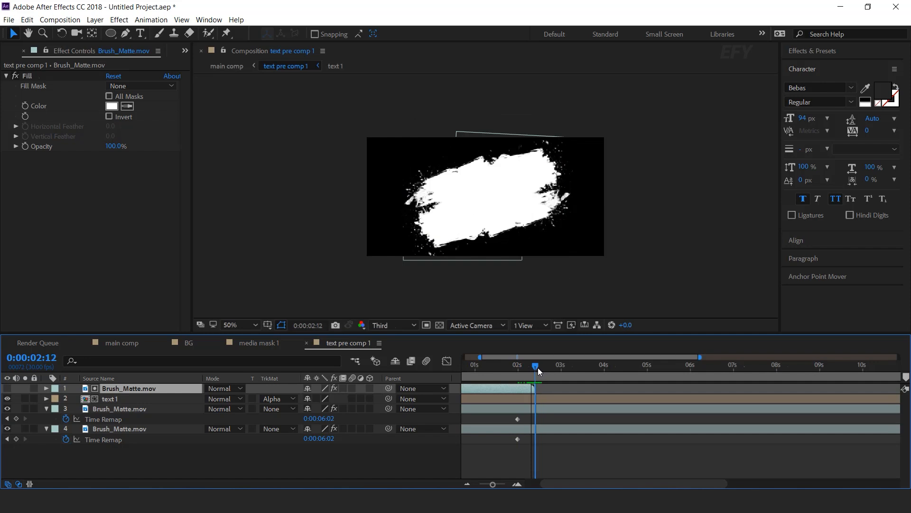
pyautogui.rightClick(523, 387)
pyautogui.moveTo(564, 123)
pyautogui.click(752, 124)
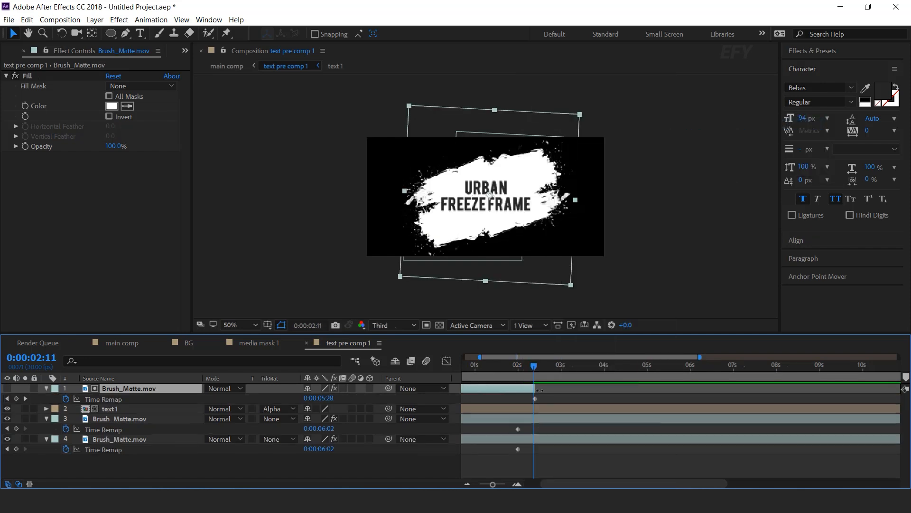
pyautogui.press('-')
pyautogui.press('-')
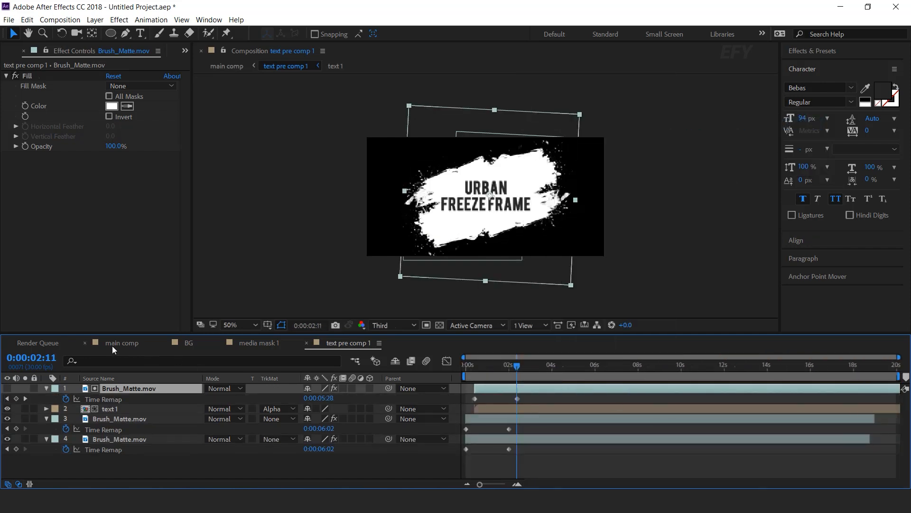
# Step: Play main comp from 0:00:04:18 and check the held brush title at 0:00:06:08
pyautogui.click(114, 347)
pyautogui.moveTo(564, 367); pyautogui.dragTo(565, 367)
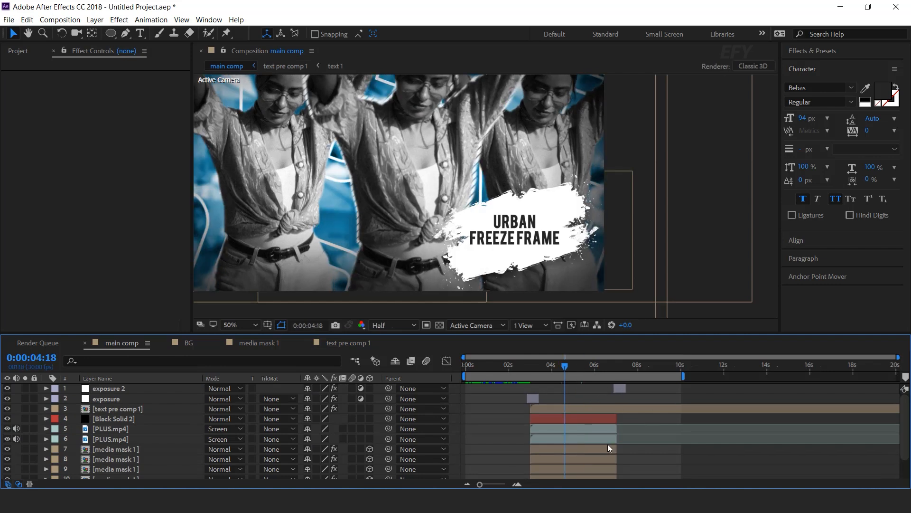
pyautogui.press('space')
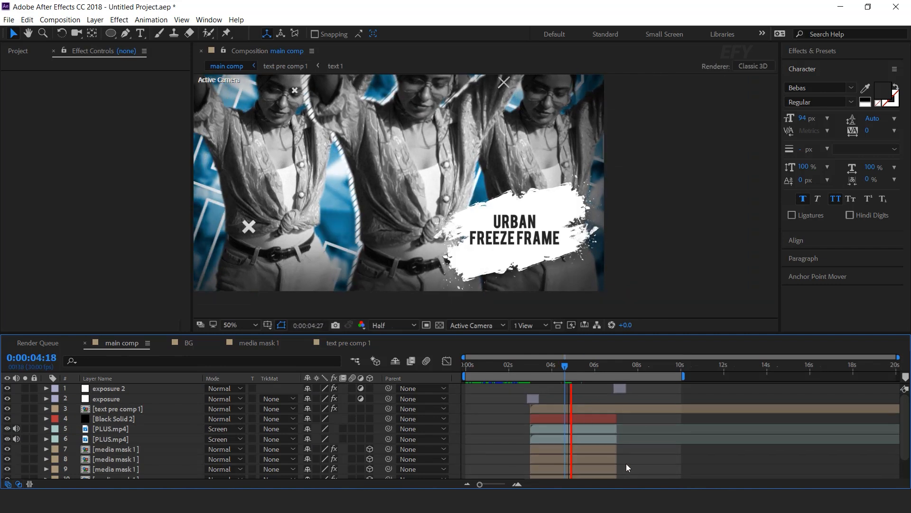
pyautogui.click(601, 367)
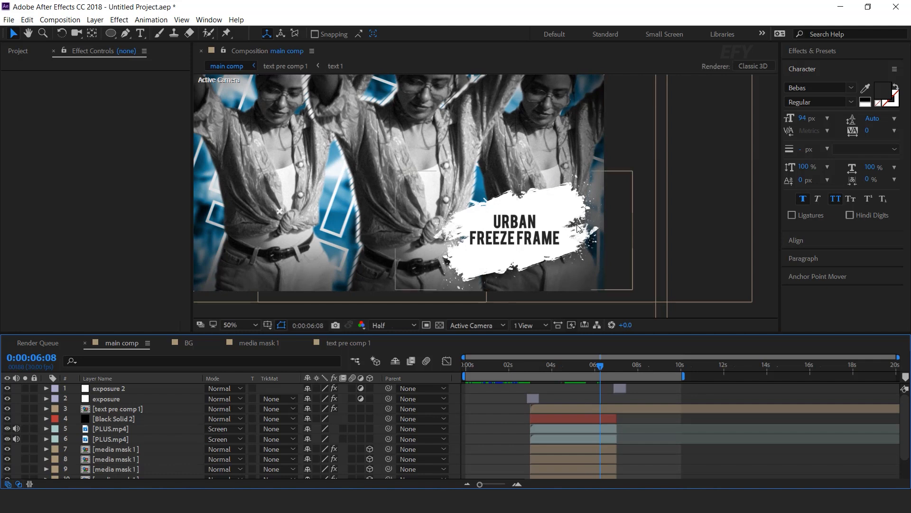
pyautogui.scroll(-2, 613, 243)
pyautogui.scroll(2, 630, 251)
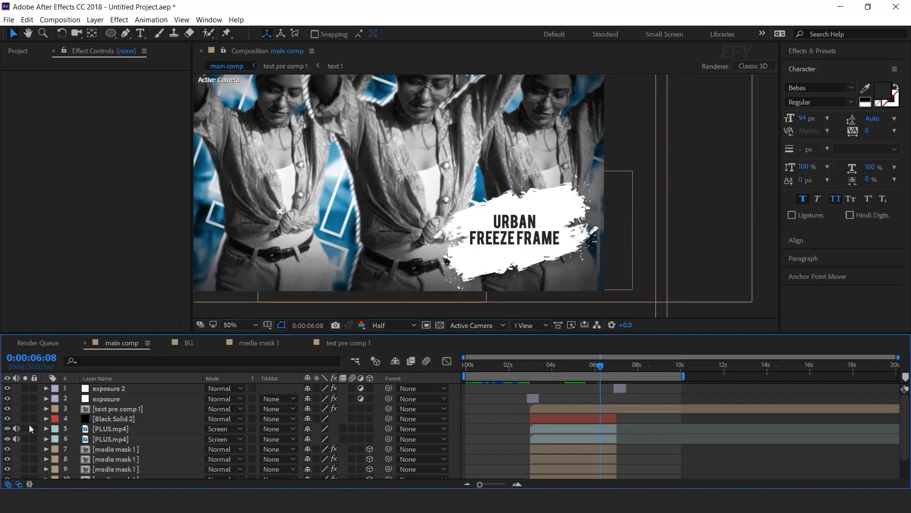
# Step: In text pre comp 1, collapse the layer properties and rotate the text 1 layer to -20°
pyautogui.click(341, 346)
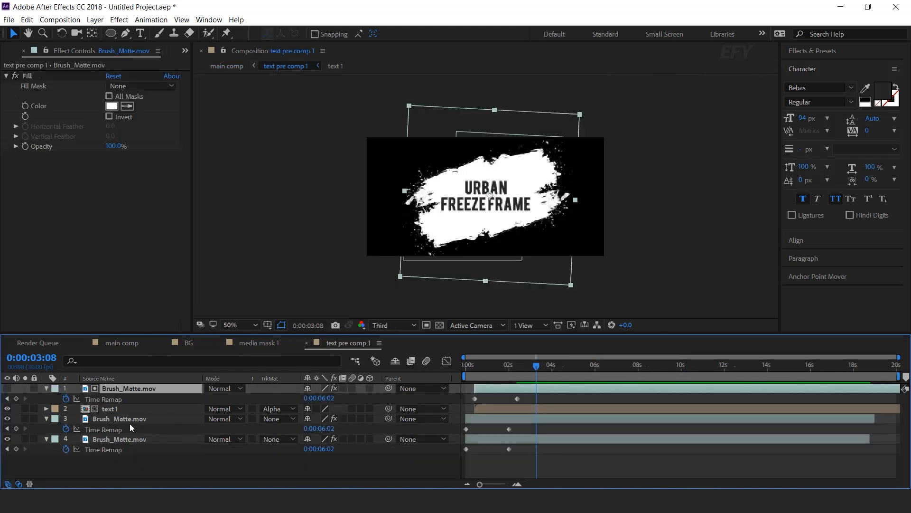
pyautogui.click(47, 389)
pyautogui.click(46, 409)
pyautogui.click(46, 418)
pyautogui.click(170, 456)
pyautogui.click(117, 400)
pyautogui.press('r')
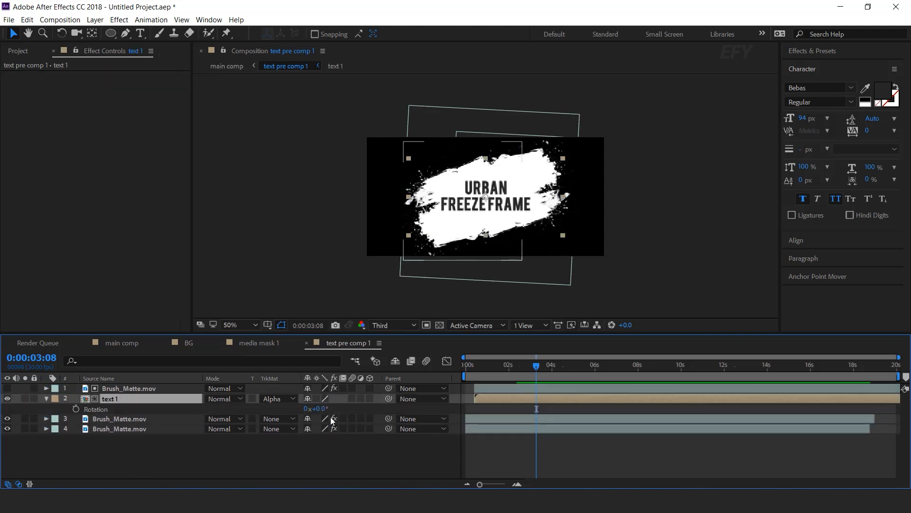
pyautogui.moveTo(319, 409); pyautogui.dragTo(309, 409)
pyautogui.click(260, 450)
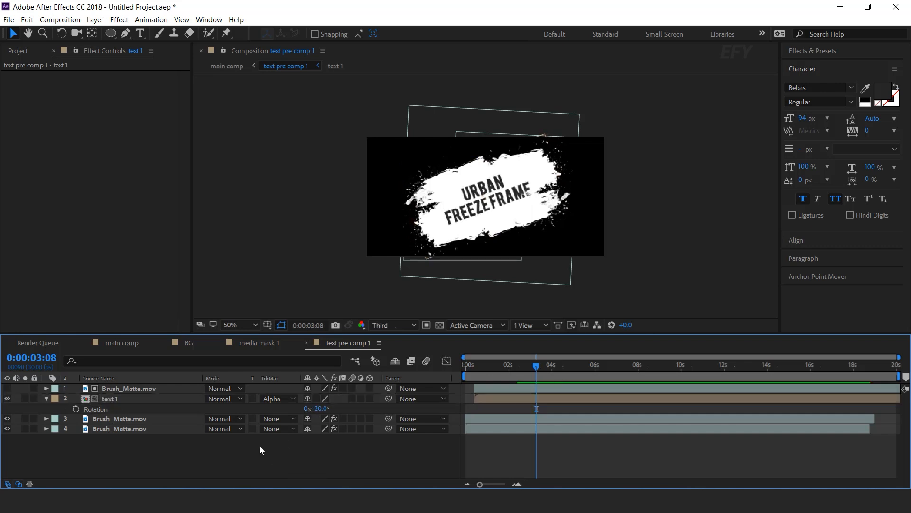
# Step: Check the rotated title in main comp and trim text pre comp 1 to end with Black Solid 2 at about 7 s
pyautogui.moveTo(560, 363); pyautogui.dragTo(643, 365)
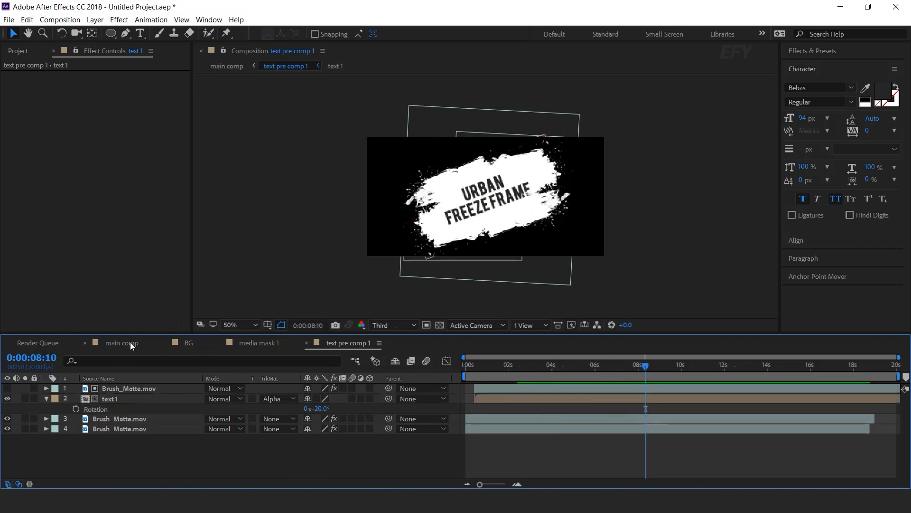
pyautogui.click(130, 342)
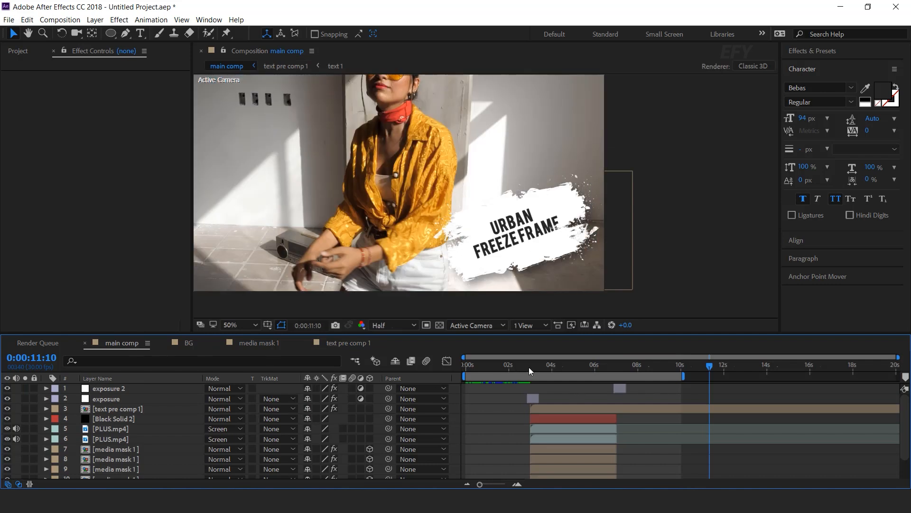
pyautogui.click(530, 371)
# Step: Add a one-node camera named Camera 1 with the 35mm preset and depth of field enabled to main comp
pyautogui.rightClick(458, 267)
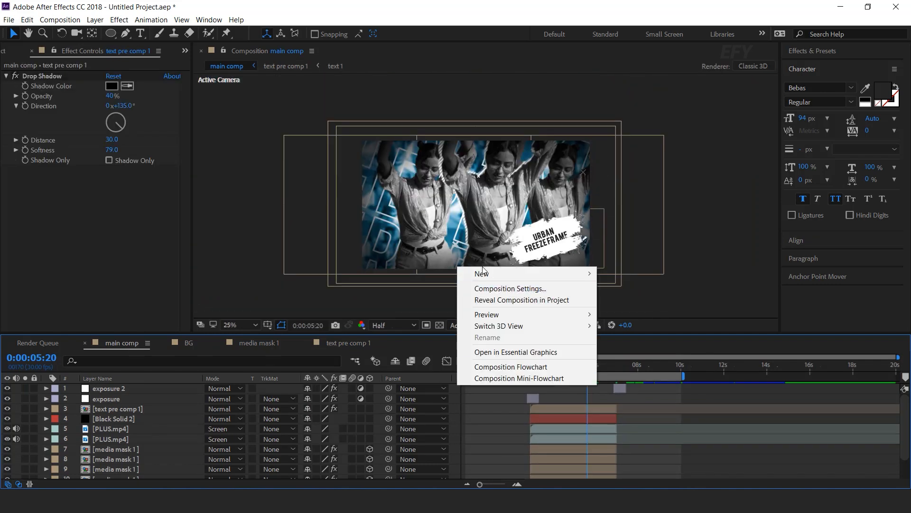
pyautogui.moveTo(485, 275)
pyautogui.click(645, 321)
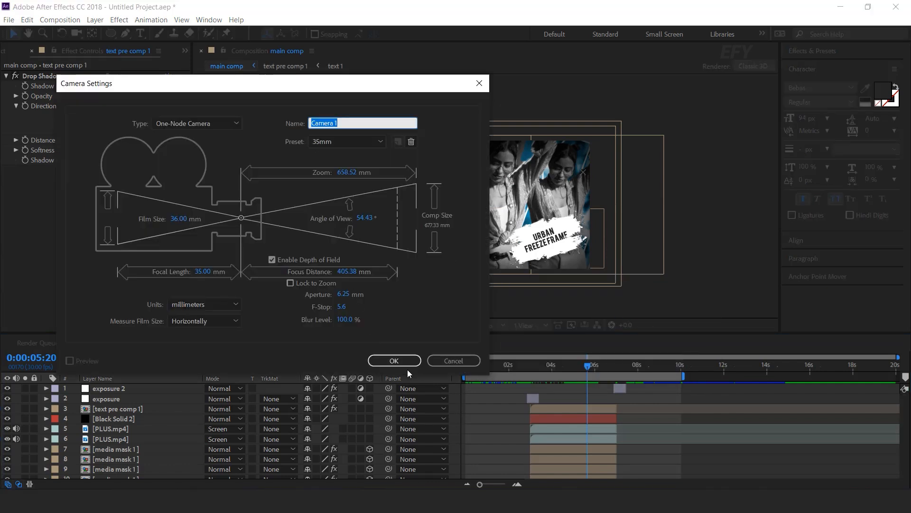
pyautogui.click(403, 362)
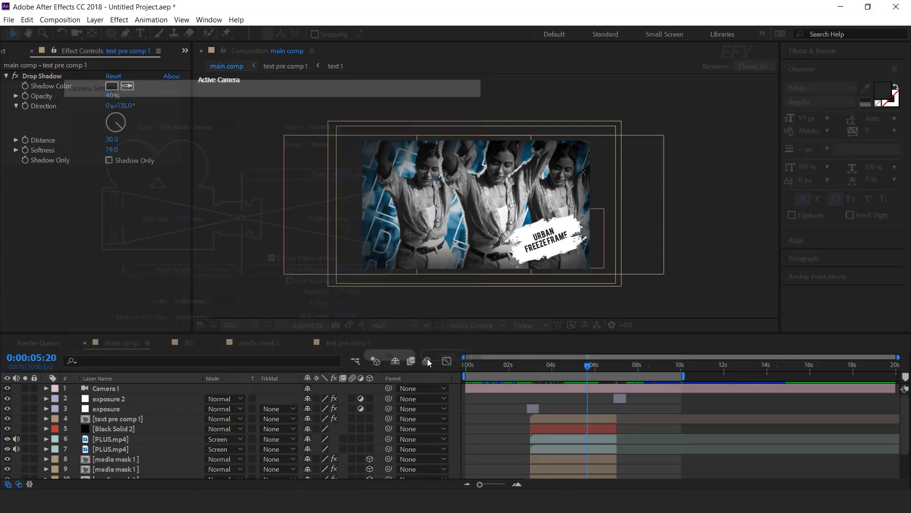
# Step: Add a null object to main comp, make it a 3D layer and parent Camera 1 to it
pyautogui.rightClick(454, 402)
pyautogui.moveTo(482, 279)
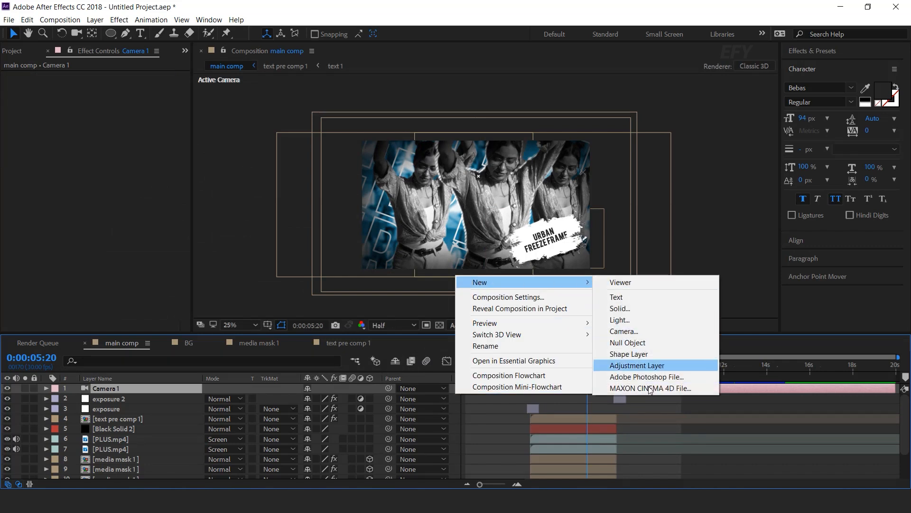
pyautogui.click(636, 343)
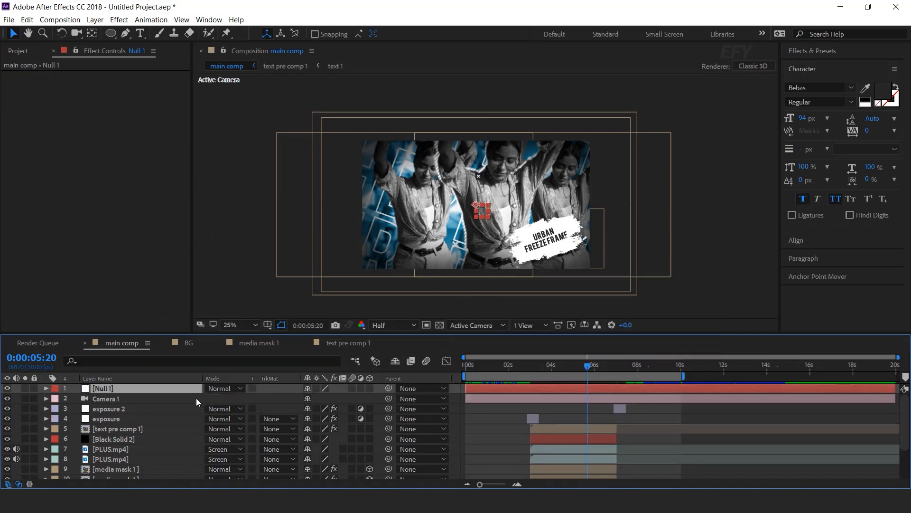
pyautogui.click(109, 399)
pyautogui.moveTo(270, 402); pyautogui.dragTo(126, 389)
# Step: Apply a Slider Control to Null 1 named po, and duplicate it as a second slider named ro
pyautogui.click(130, 389)
pyautogui.hotkey('ctrl', 'space')
pyautogui.write('slide')
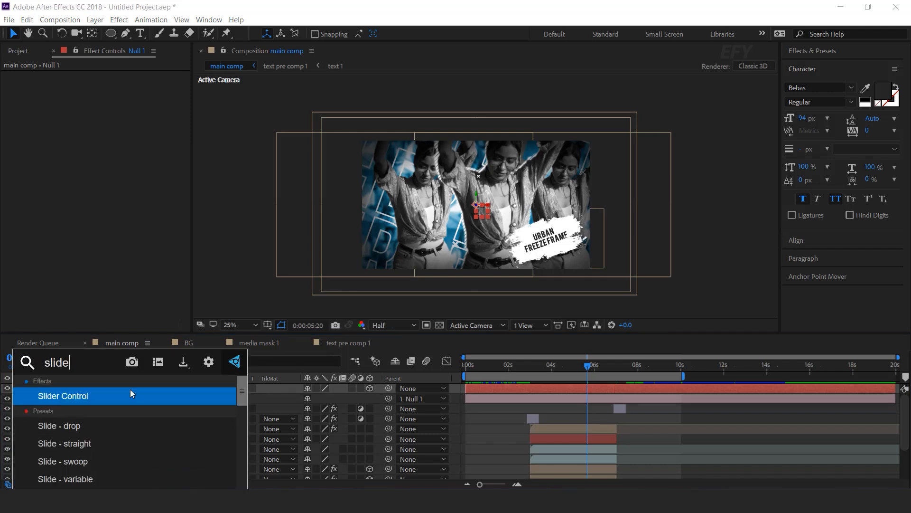
pyautogui.press('Return')
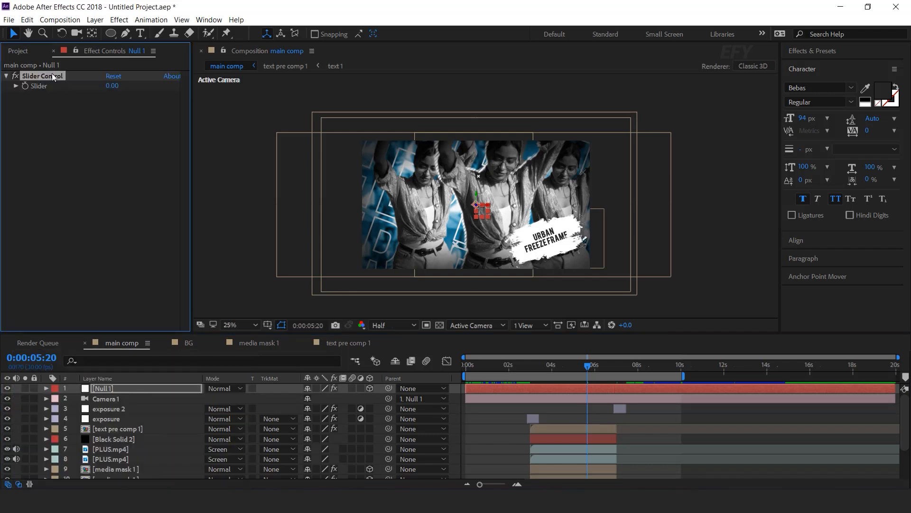
pyautogui.press('Return')
pyautogui.write('po')
pyautogui.press('Return')
pyautogui.hotkey('ctrl', 'd')
pyautogui.press('Return')
pyautogui.write('re co')
pyautogui.press('Return')
# Step: Add the expression wiggle(8,0) to Camera 1's position
pyautogui.click(47, 398)
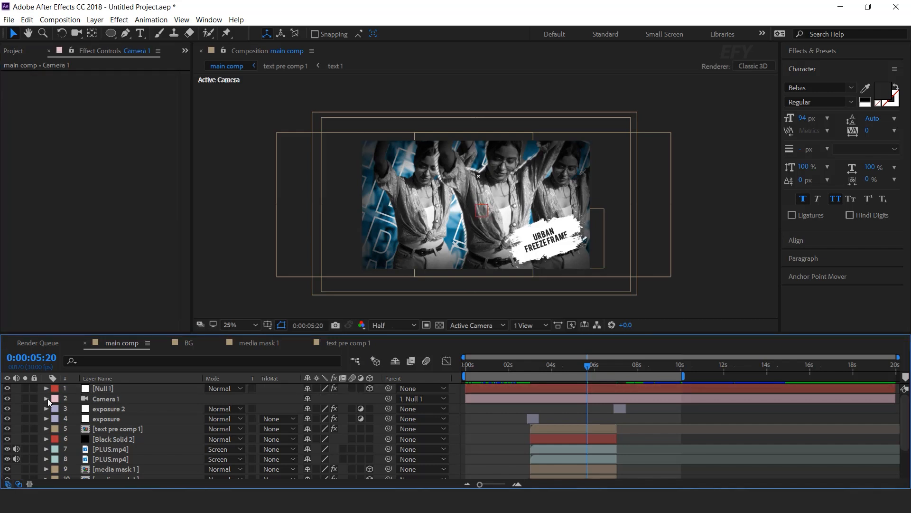
pyautogui.click(98, 401)
pyautogui.press('p')
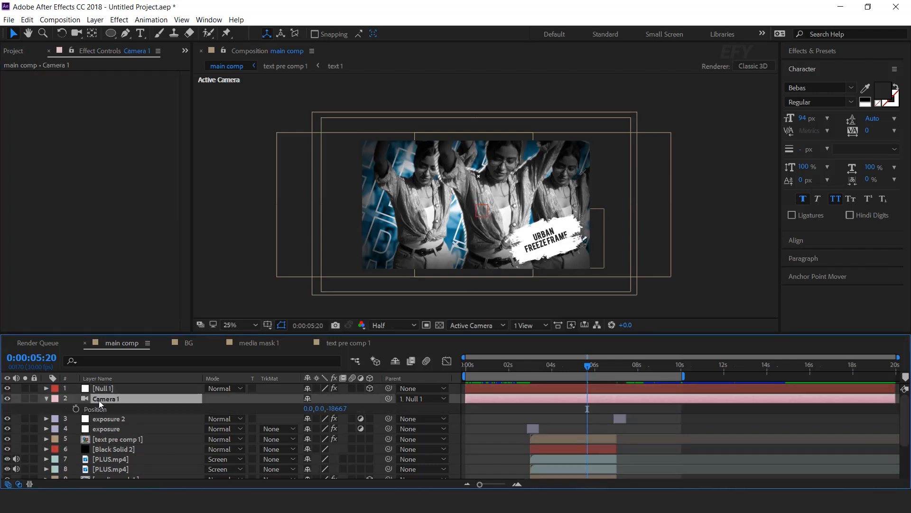
pyautogui.keyDown('alt'); pyautogui.click(76, 410); pyautogui.keyUp('alt')
pyautogui.write('wiggle(8,0')
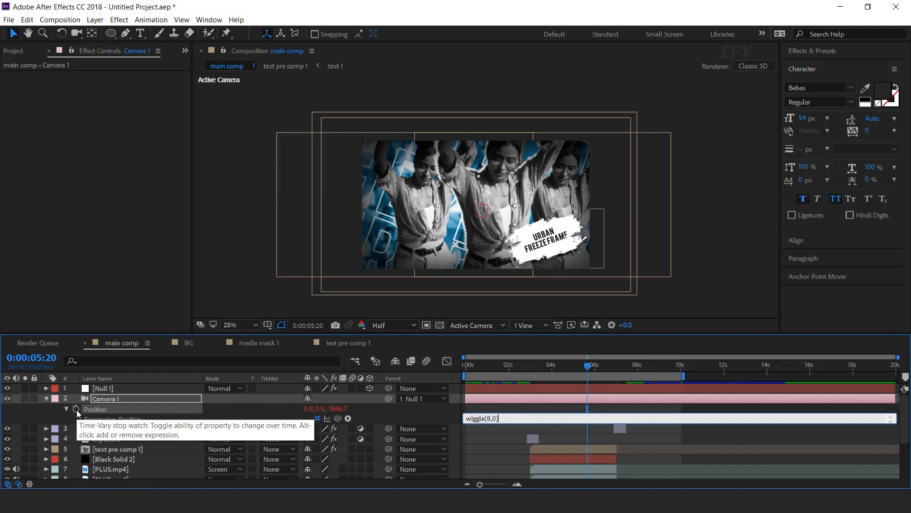
pyautogui.press('KP_Enter')
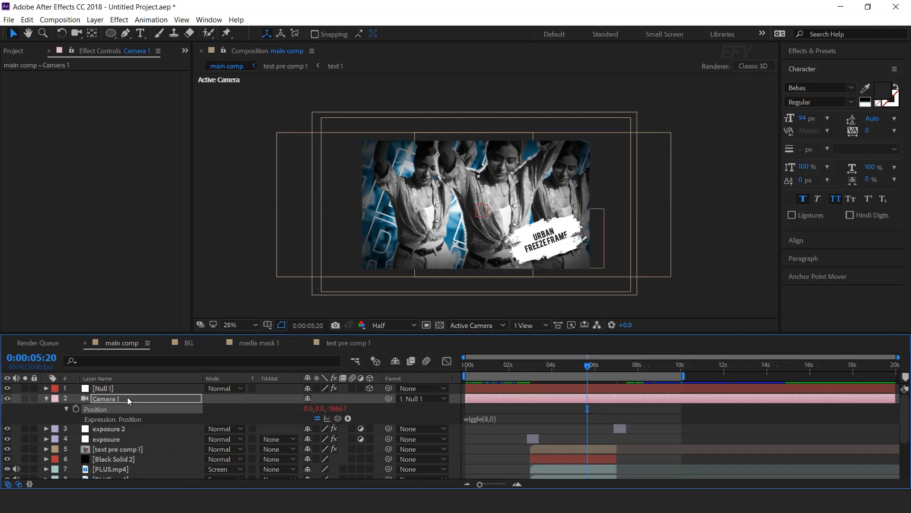
# Step: Replace the 0 in Camera 1's position wiggle expression with a link to Null 1's po slider
pyautogui.click(118, 387)
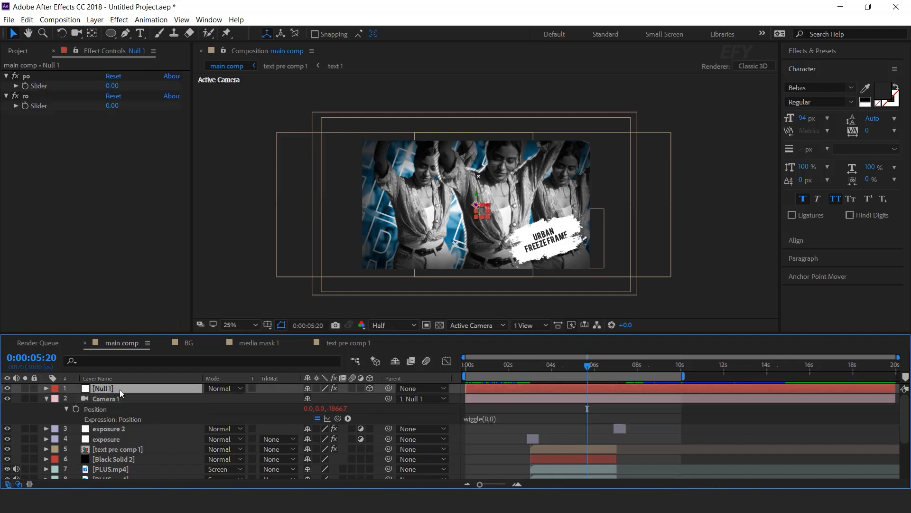
pyautogui.click(505, 419)
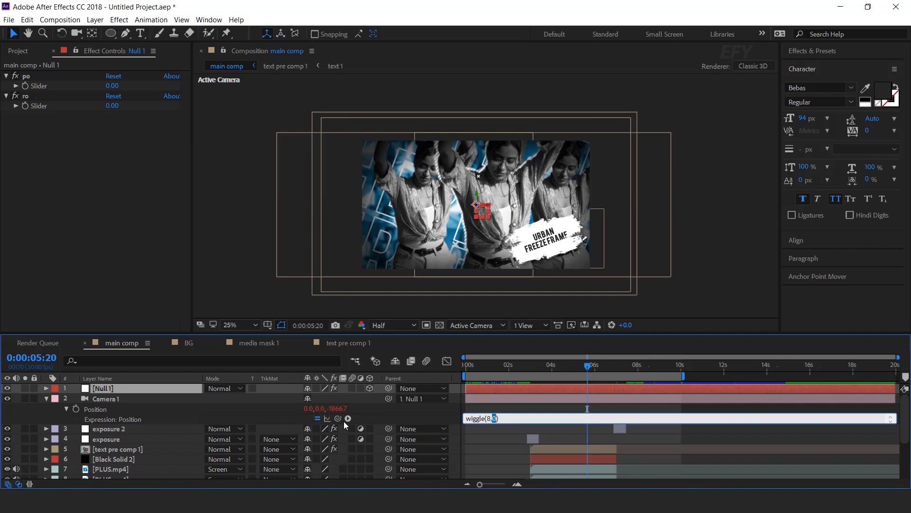
pyautogui.moveTo(338, 417); pyautogui.dragTo(42, 87)
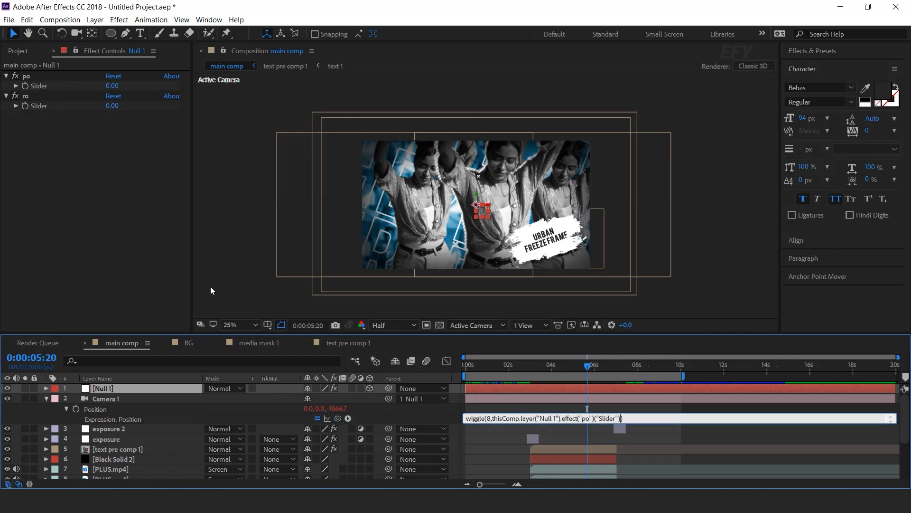
pyautogui.click(492, 394)
# Step: Add the expression wiggle(8,0) to Camera 1's orientation
pyautogui.click(127, 401)
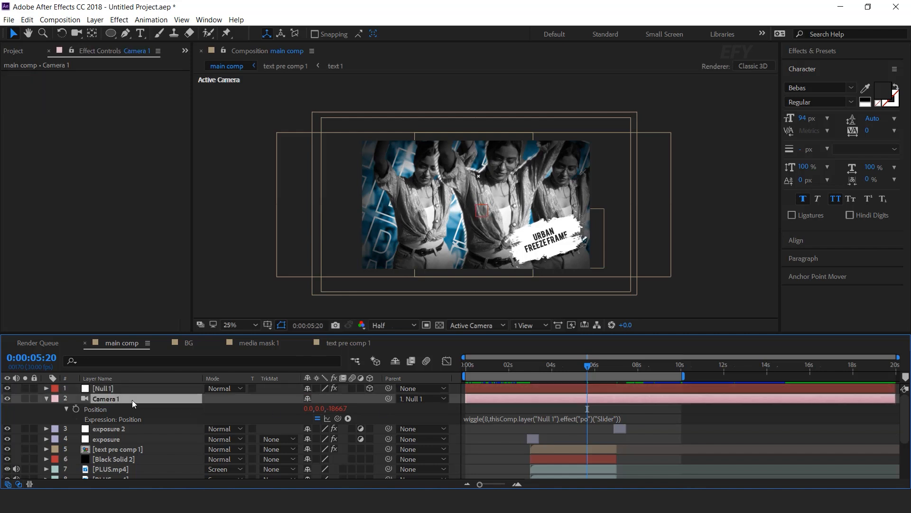
pyautogui.press('r')
pyautogui.keyDown('alt'); pyautogui.click(76, 409); pyautogui.keyUp('alt')
pyautogui.write('wiggle(8,0')
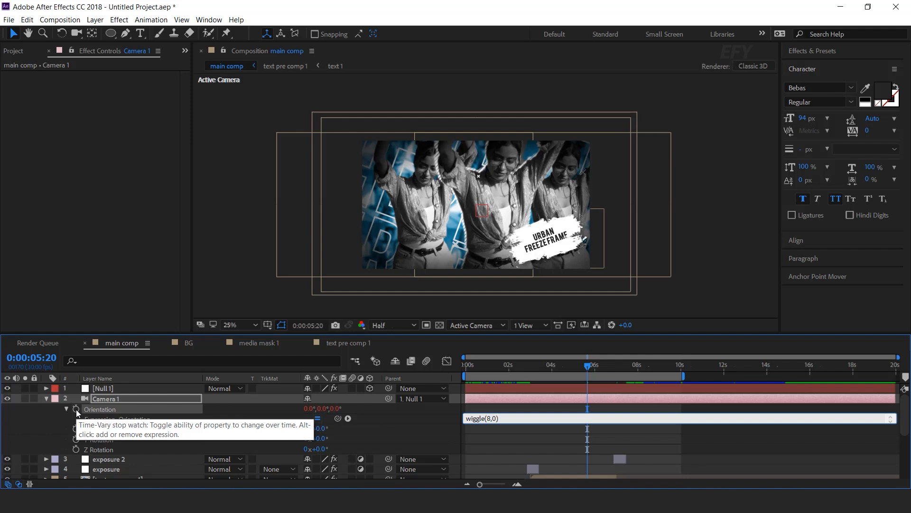
pyautogui.press('KP_Enter')
# Step: Replace the 0 in Camera 1's orientation wiggle expression with a link to Null 1's ro slider, and collapse the camera's properties
pyautogui.click(109, 389)
pyautogui.click(496, 418)
pyautogui.moveTo(497, 418); pyautogui.dragTo(493, 418)
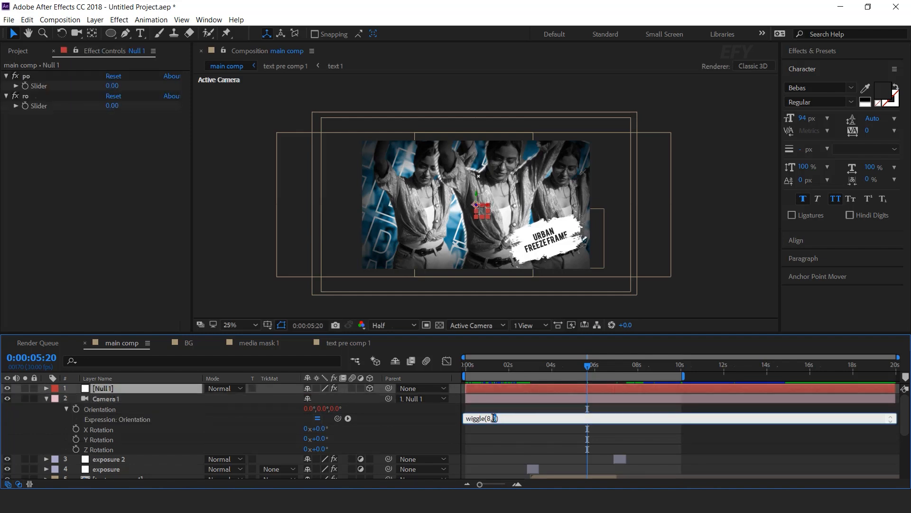
pyautogui.moveTo(337, 418); pyautogui.dragTo(38, 105)
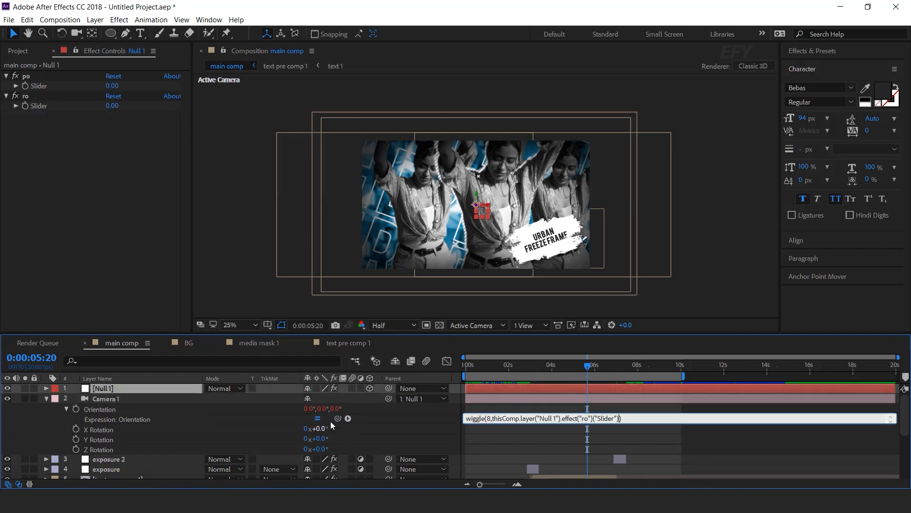
pyautogui.click(501, 388)
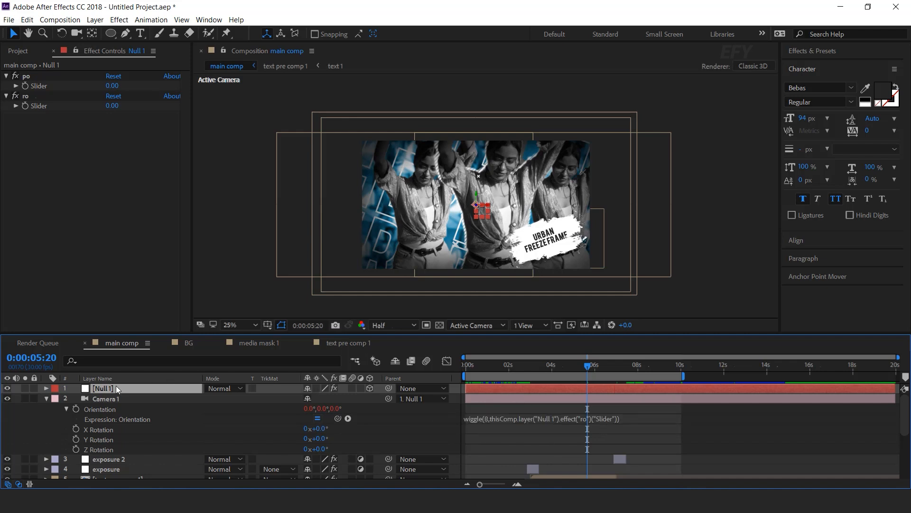
pyautogui.click(46, 398)
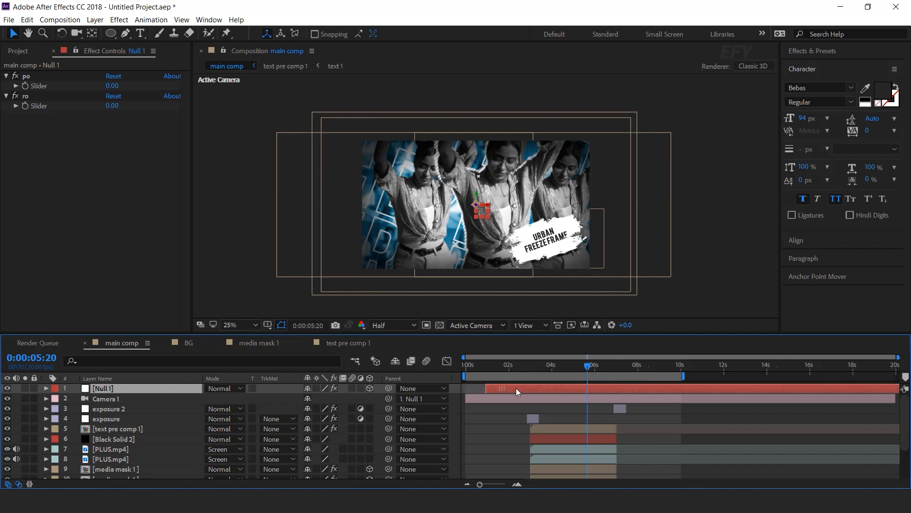
# Step: Move the Null 1 layer so that it starts at 0:00:03:00, where the freeze frame begins
pyautogui.click(524, 366)
pyautogui.scroll(3, 525, 369)
pyautogui.moveTo(525, 368); pyautogui.dragTo(537, 373)
pyautogui.scroll(3, 545, 375)
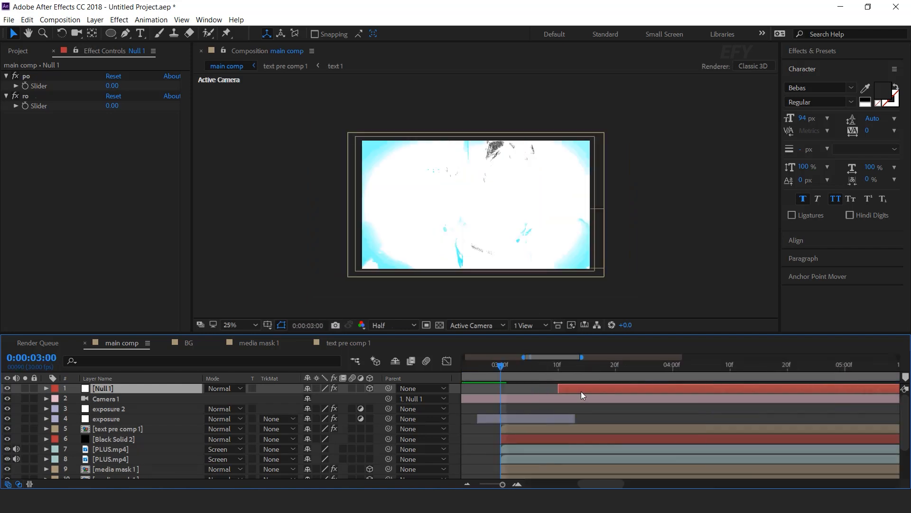
pyautogui.moveTo(581, 391); pyautogui.dragTo(524, 392)
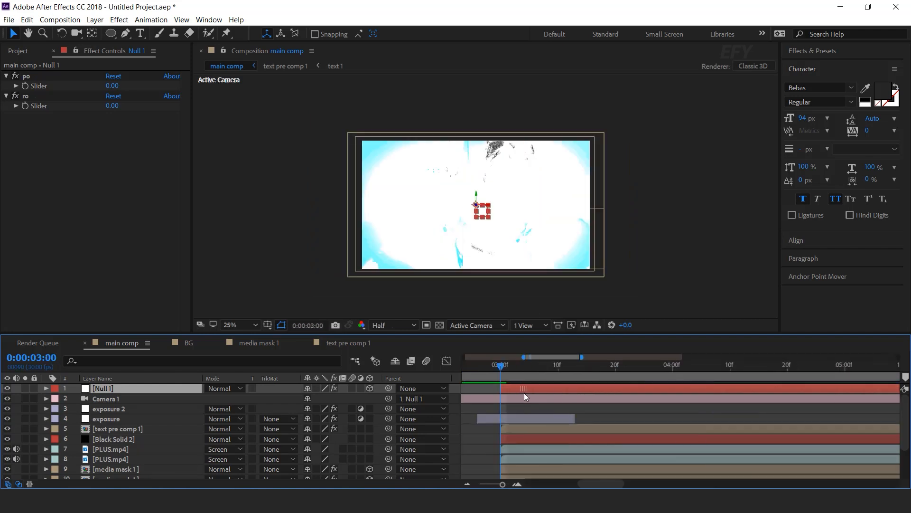
# Step: Keyframe Null 1's po and ro sliders at 0 at 0:00:03:00, and at 8 and 1.5 respectively at 0:00:03:05
pyautogui.click(24, 87)
pyautogui.click(27, 107)
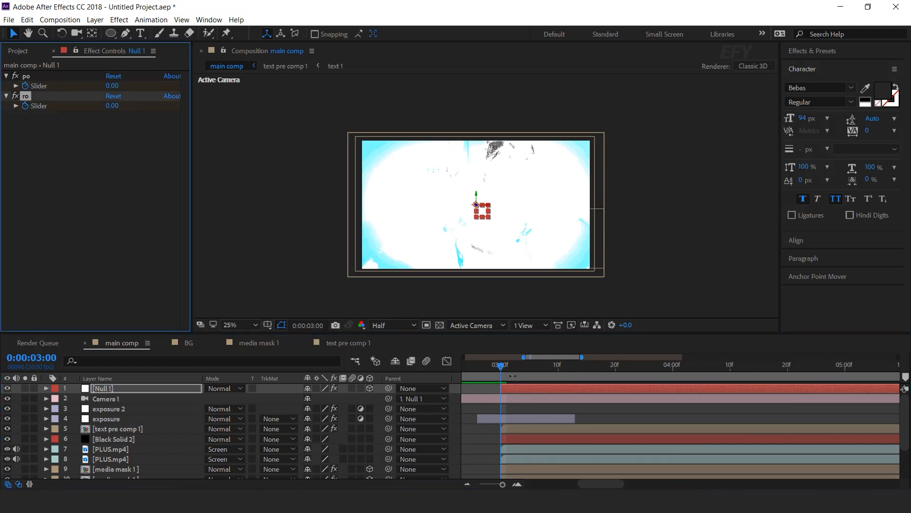
pyautogui.moveTo(504, 366); pyautogui.dragTo(533, 366)
pyautogui.click(112, 85)
pyautogui.write('8')
pyautogui.press('Return')
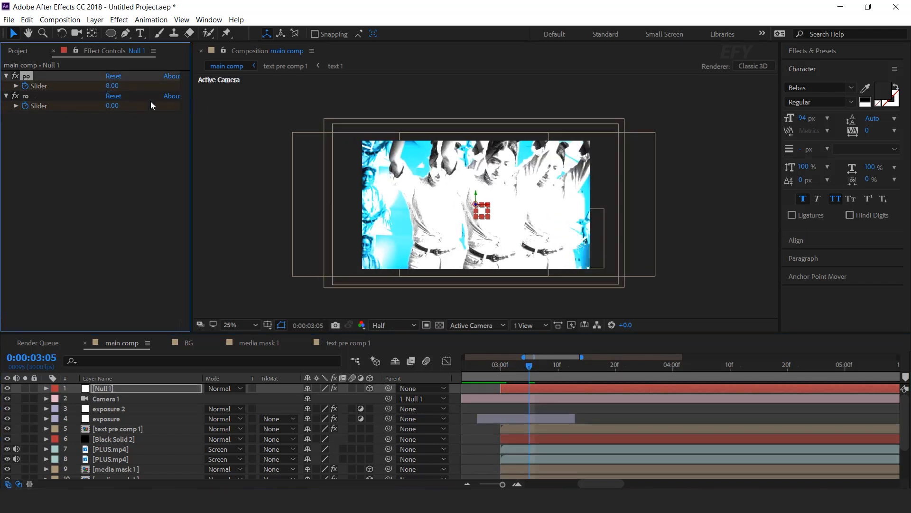
pyautogui.click(112, 106)
pyautogui.write('1.5')
pyautogui.press('Return')
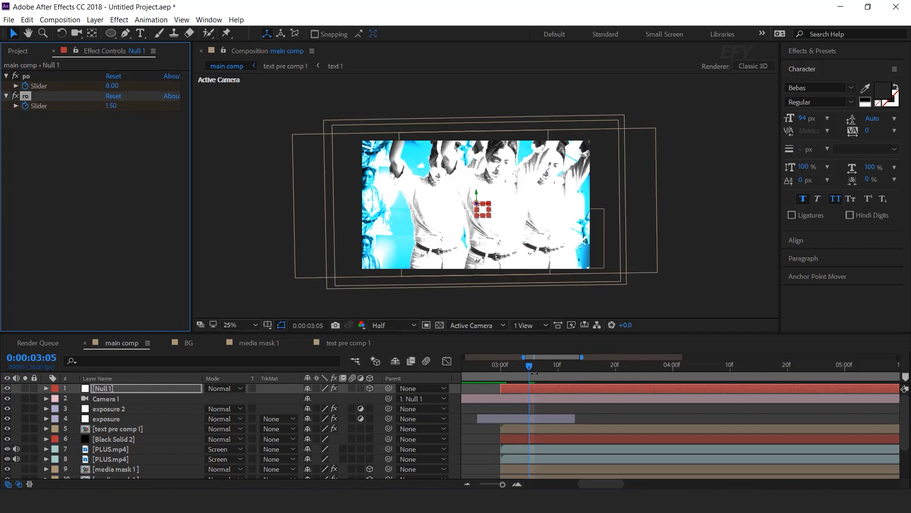
# Step: Show Null 1's keyframes and set both the po and ro sliders to 0 at 0:00:03:14
pyautogui.press('u')
pyautogui.moveTo(531, 366); pyautogui.dragTo(584, 371)
pyautogui.click(112, 85)
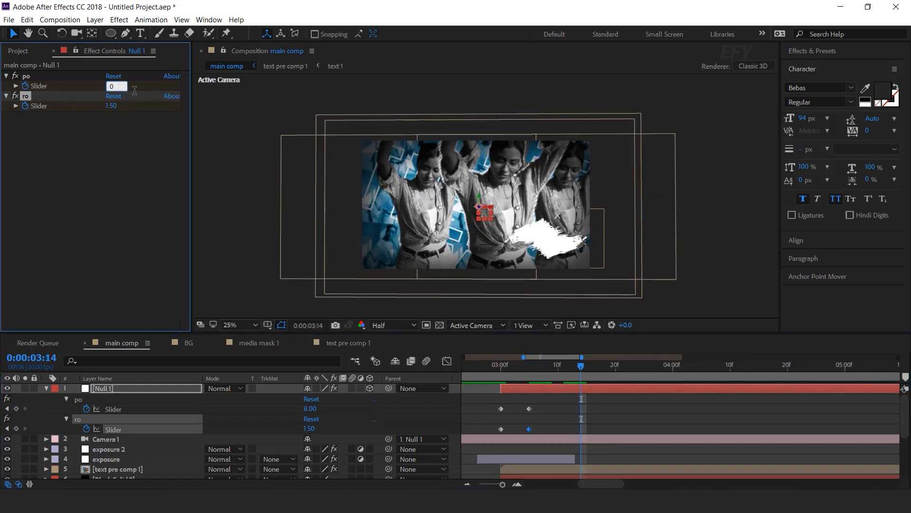
pyautogui.press('Return')
pyautogui.click(115, 106)
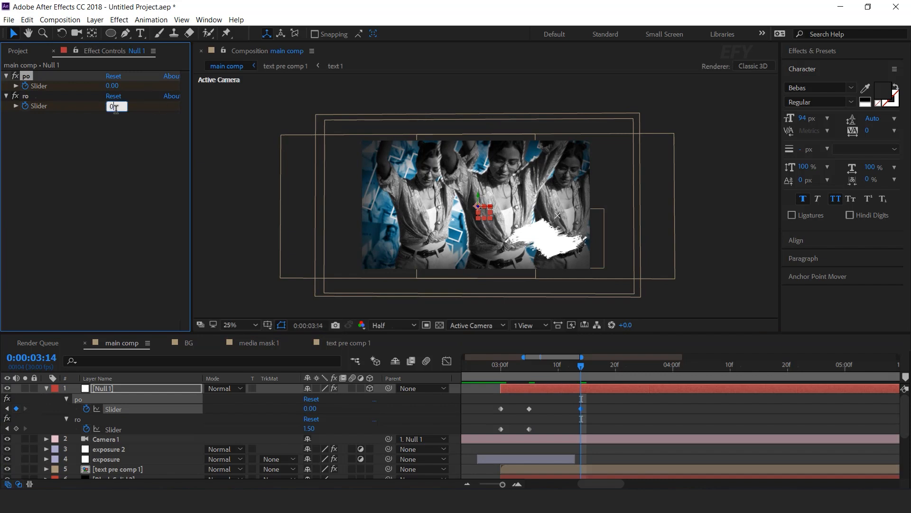
pyautogui.press('Return')
pyautogui.click(617, 408)
# Step: Play back the camera shake from just before the 3-second freeze frame
pyautogui.click(489, 366)
pyautogui.press('space')
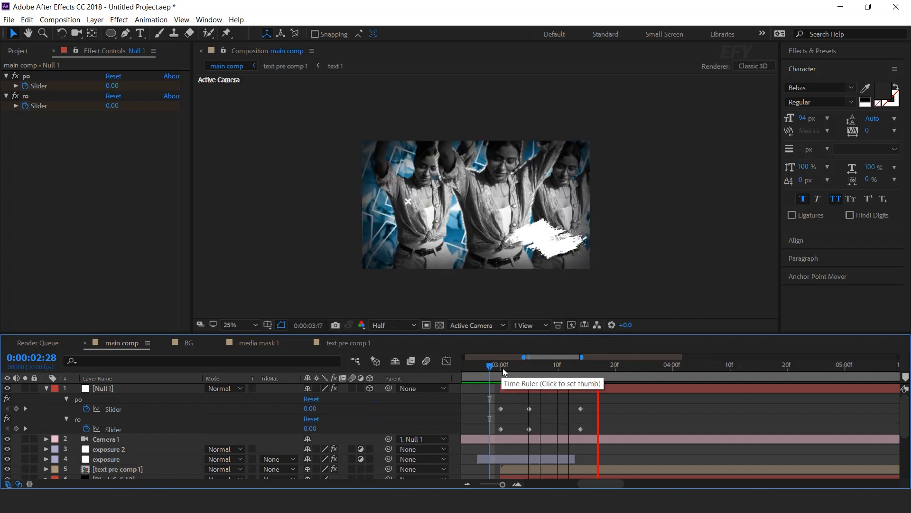
pyautogui.scroll(-4, 551, 412)
pyautogui.click(482, 372)
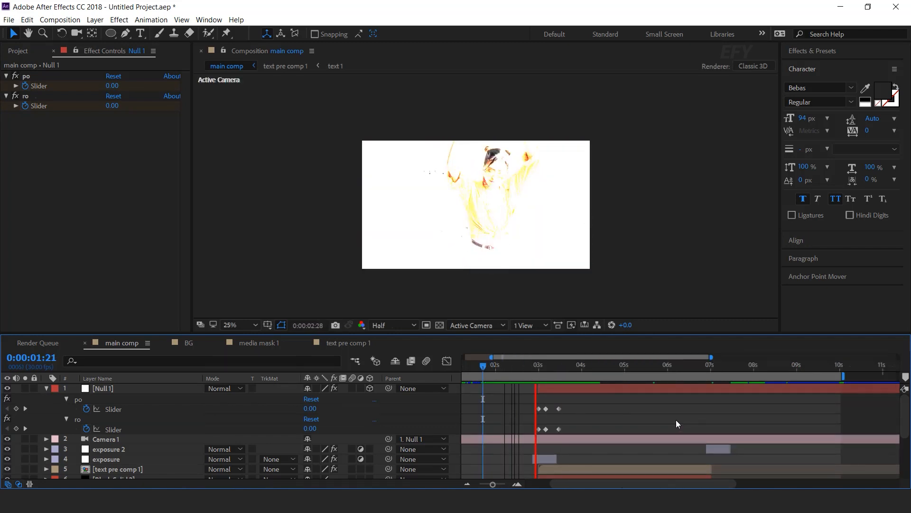
# Step: Collapse Null 1 with its layer trimmed to end at 7 seconds, and preview main comp from the start
pyautogui.click(46, 389)
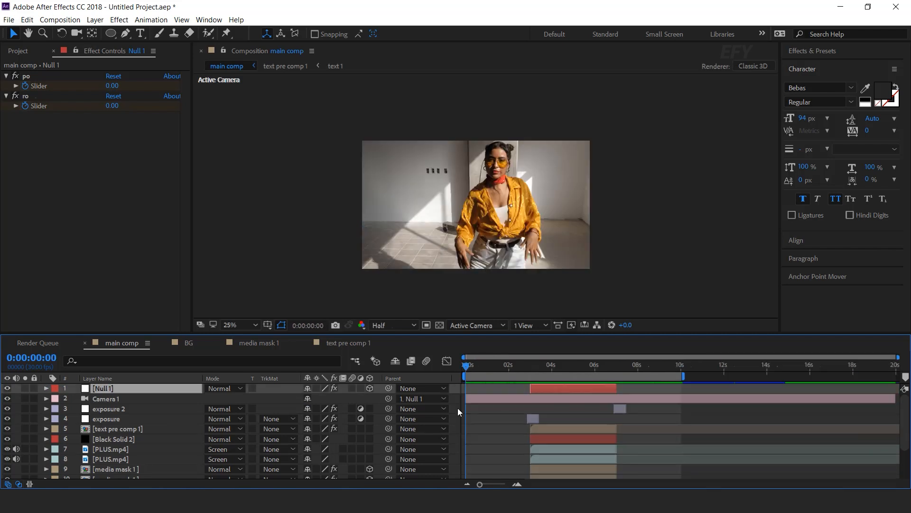
pyautogui.click(800, 418)
pyautogui.press('space')
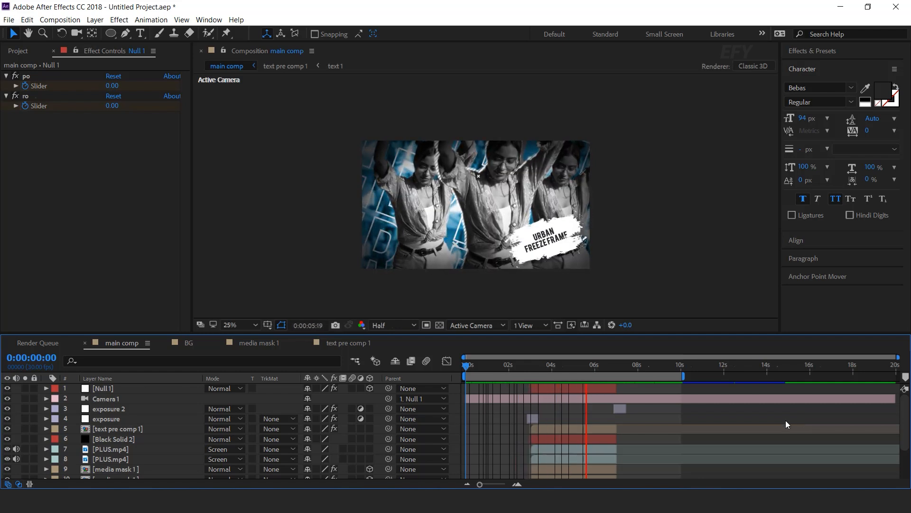
# Step: Delete the upper of the two PLUS.mp4 layers from main comp
pyautogui.moveTo(571, 365); pyautogui.dragTo(594, 366)
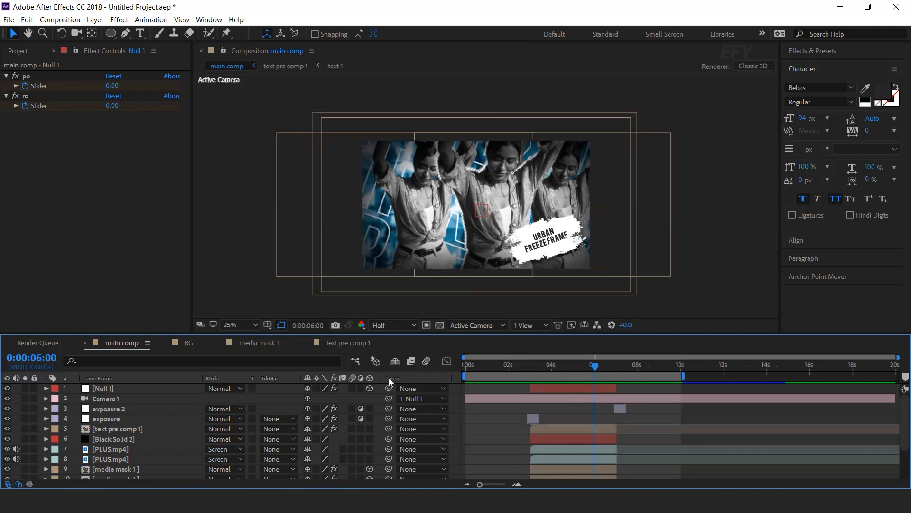
pyautogui.scroll(-3, 172, 449)
pyautogui.click(119, 402)
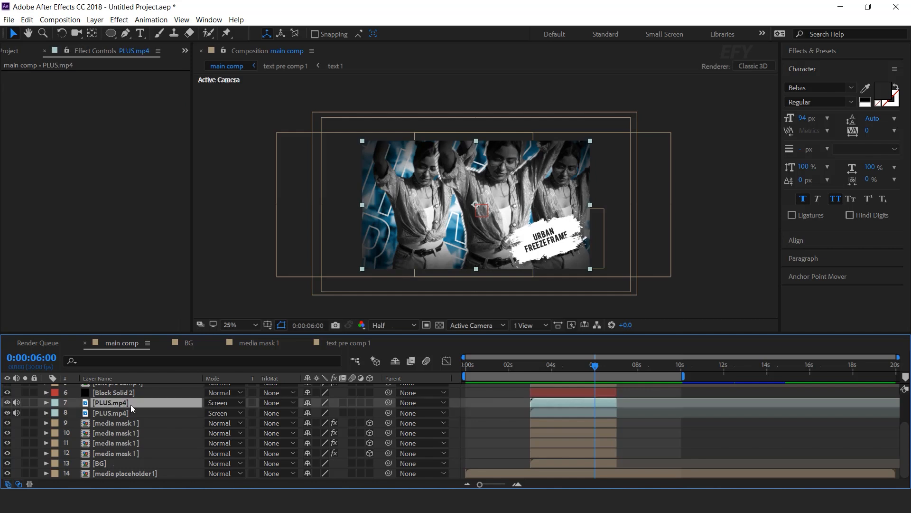
pyautogui.press('Delete')
# Step: Add Old Film effects.mp4 to main comp directly above the PLUS.mp4 layer and set its blending mode to Screen
pyautogui.click(24, 47)
pyautogui.click(44, 295)
pyautogui.click(49, 238)
pyautogui.moveTo(25, 246); pyautogui.dragTo(130, 408)
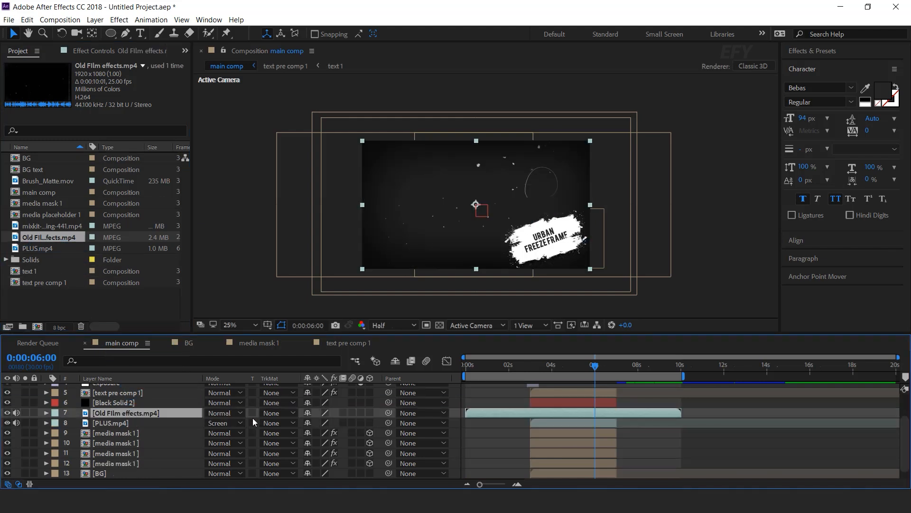
pyautogui.click(227, 413)
pyautogui.click(257, 196)
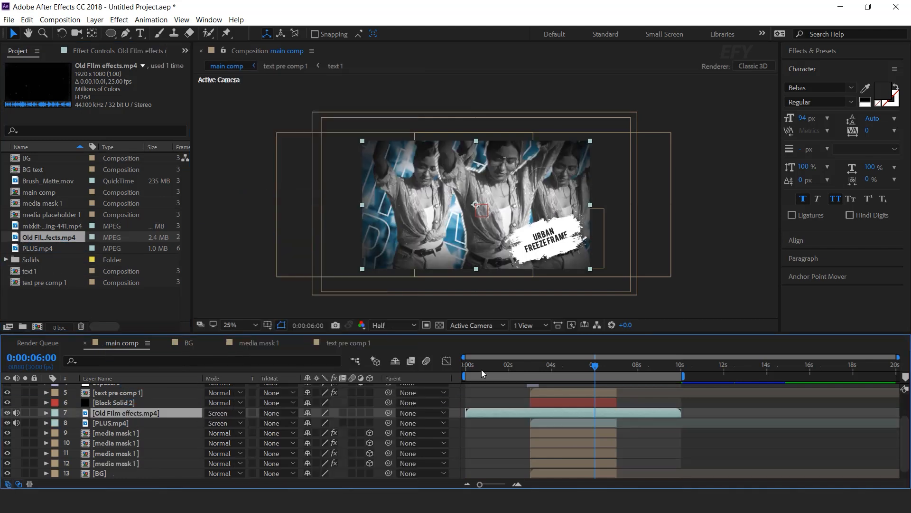
# Step: Move the Old Film effects.mp4 layer to start at 3 seconds and trim it to end at 7 seconds
pyautogui.click(529, 365)
pyautogui.scroll(2, 528, 419)
pyautogui.moveTo(548, 414); pyautogui.dragTo(567, 413)
pyautogui.scroll(-2, 567, 418)
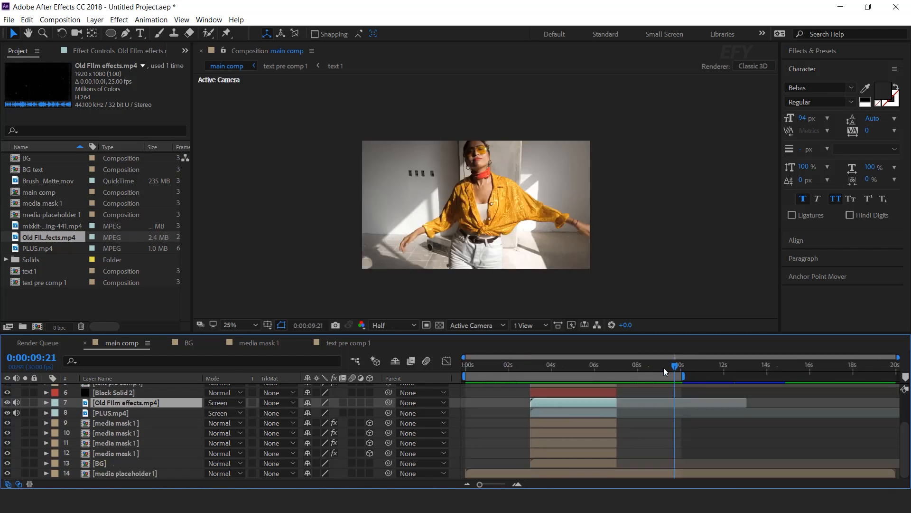
# Step: Review main comp from the start at full resolution in an enlarged composition view
pyautogui.moveTo(670, 367); pyautogui.dragTo(528, 365)
pyautogui.scroll(4, 452, 401)
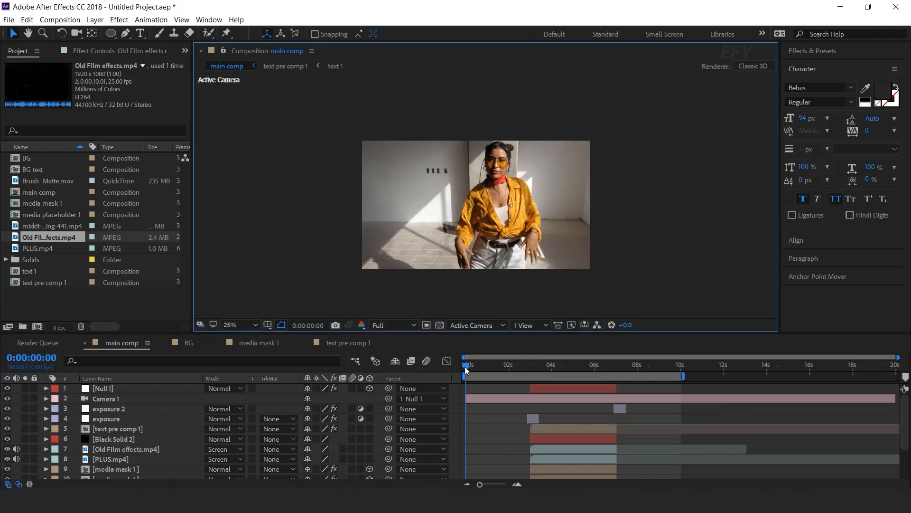
pyautogui.moveTo(466, 368); pyautogui.dragTo(471, 368)
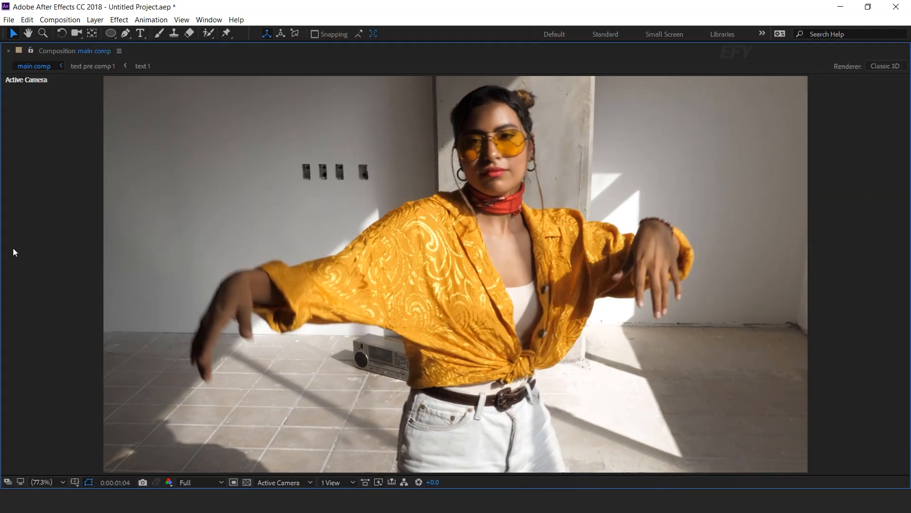